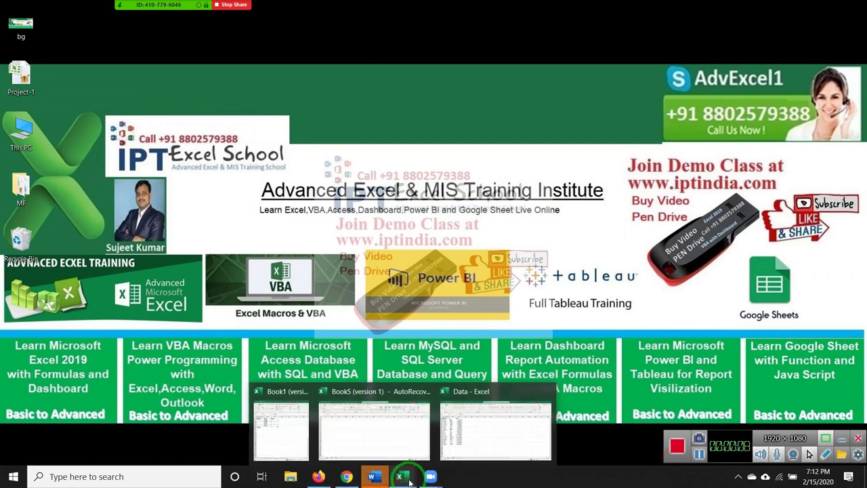
Step: Switch to the Data workbook and inspect the formula in B10 and the date in C8
left_click(460, 440)
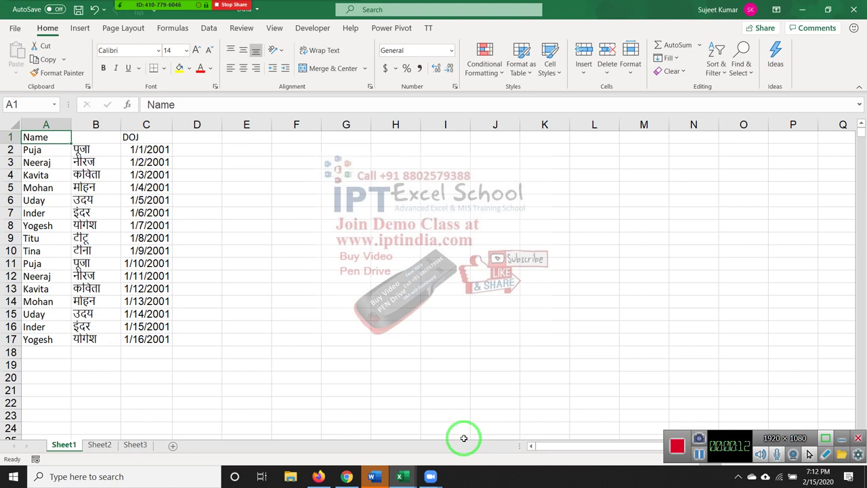
left_click(117, 248)
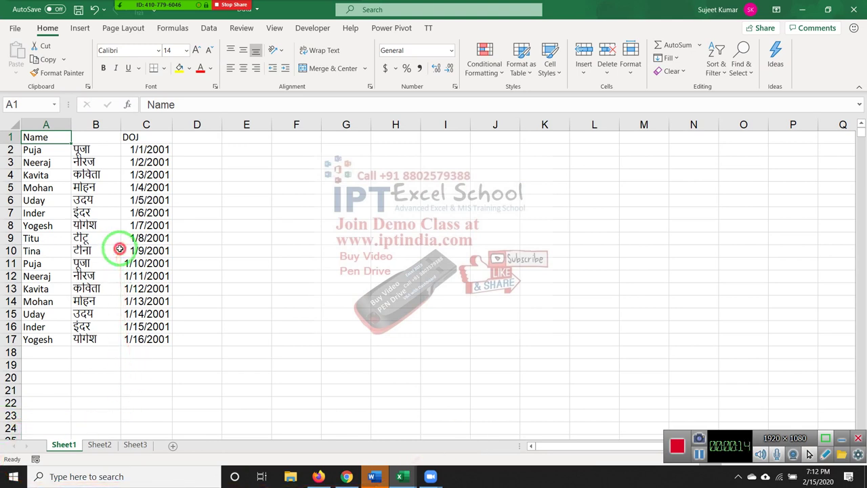
left_click(230, 258)
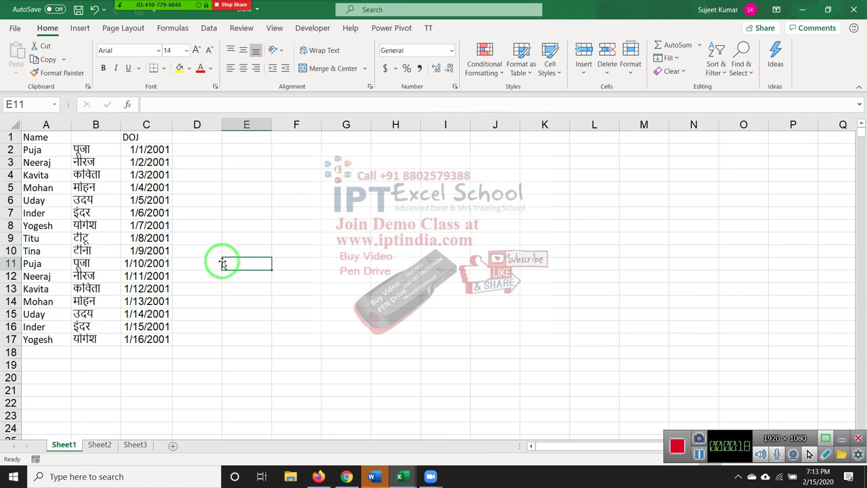
left_click(136, 226)
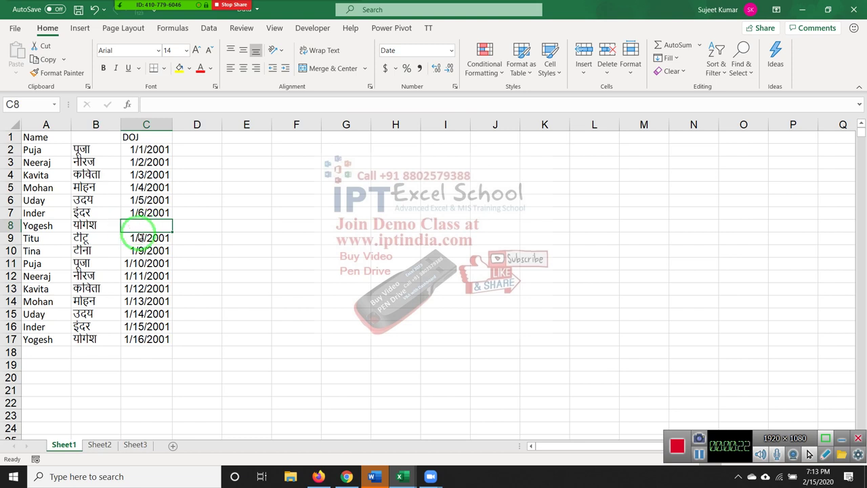
Step: Protect Sheet1 with a password, entering it and confirming it
right_click(65, 444)
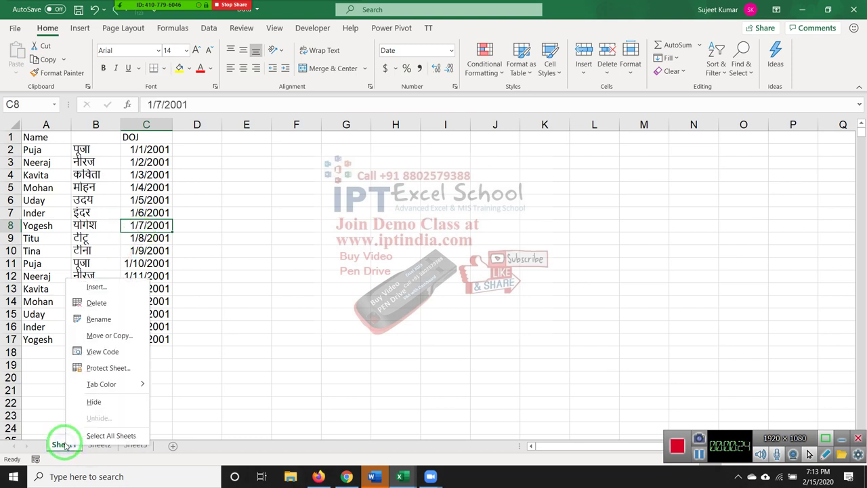
left_click(237, 33)
left_click(239, 30)
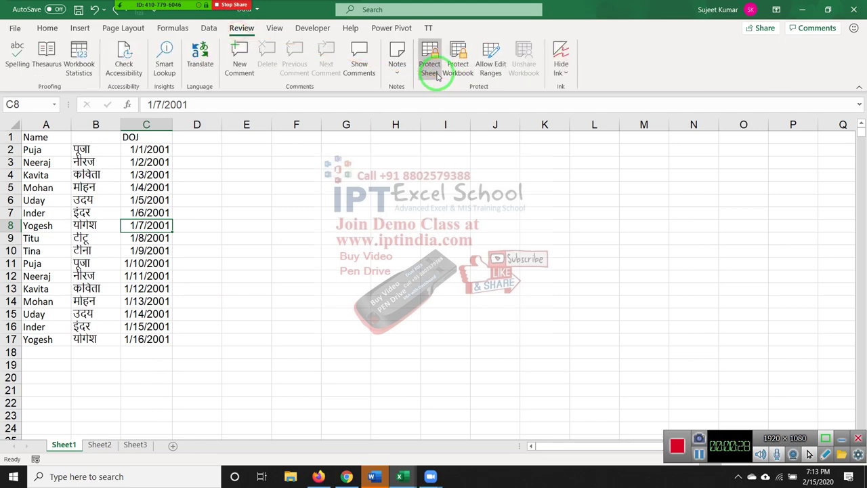
right_click(65, 445)
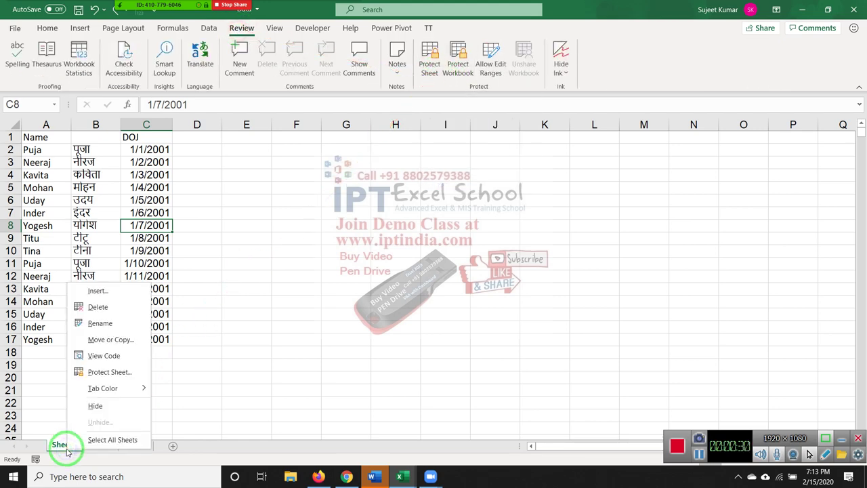
left_click(100, 372)
left_click(42, 318)
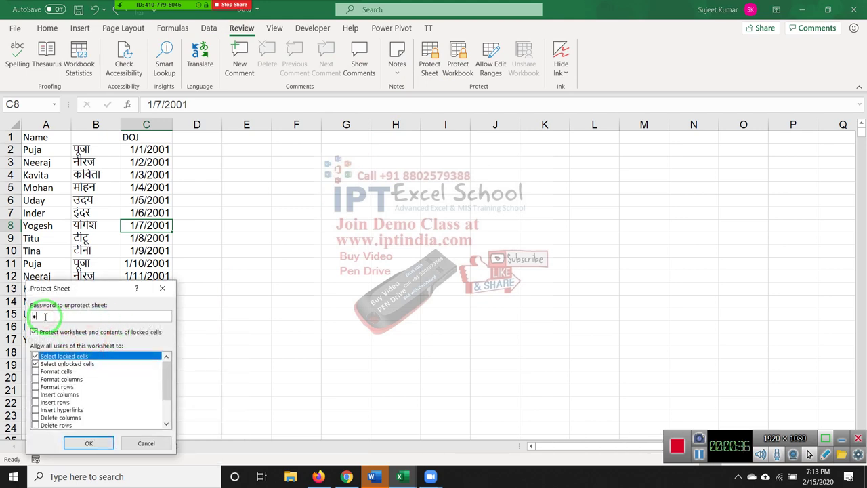
key("Return")
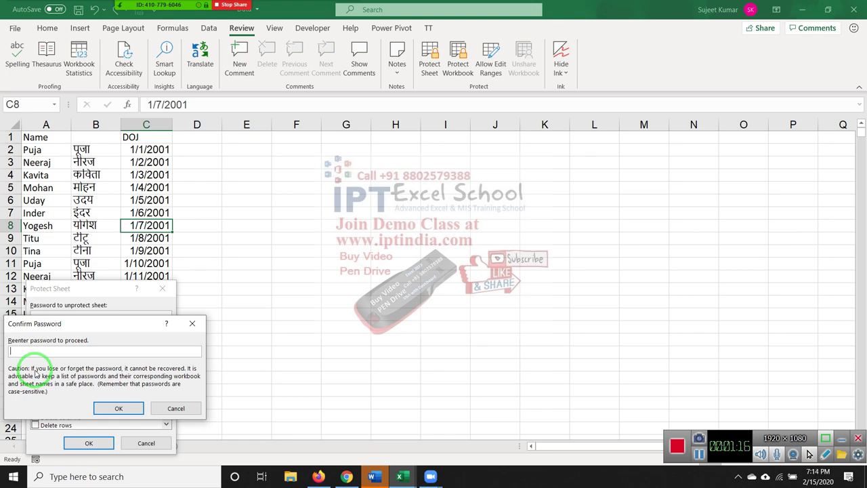
key("Return")
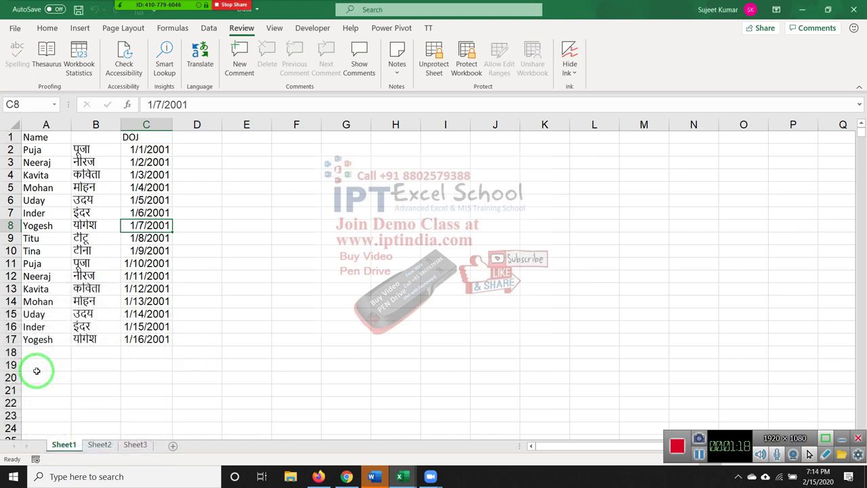
left_click_drag(46, 370, 185, 286)
left_click(193, 277)
type("a")
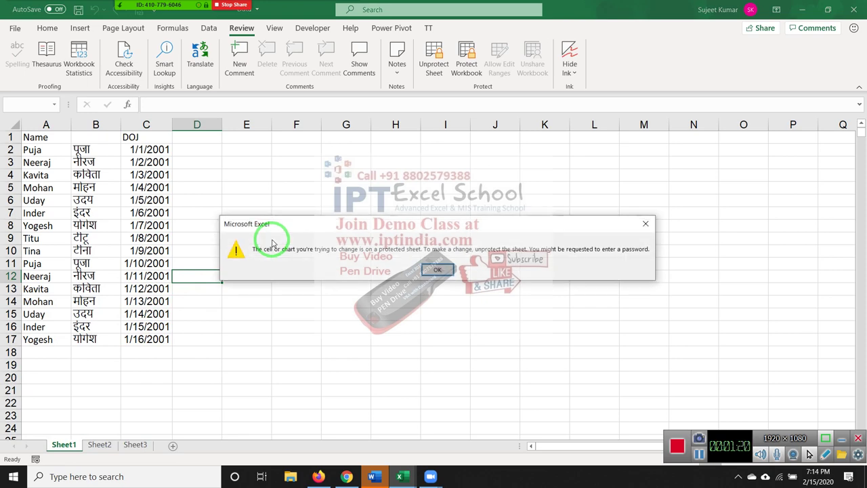
key("Return")
left_click(135, 226)
type("a")
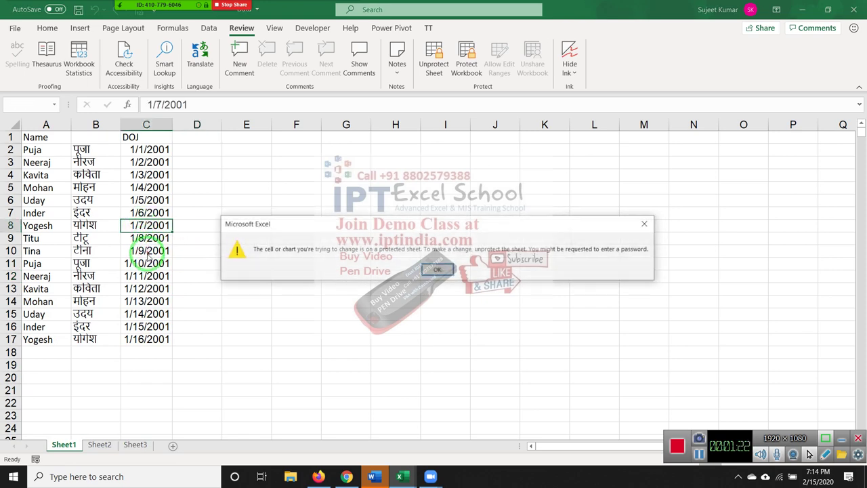
left_click_drag(155, 260, 384, 283)
key("Return")
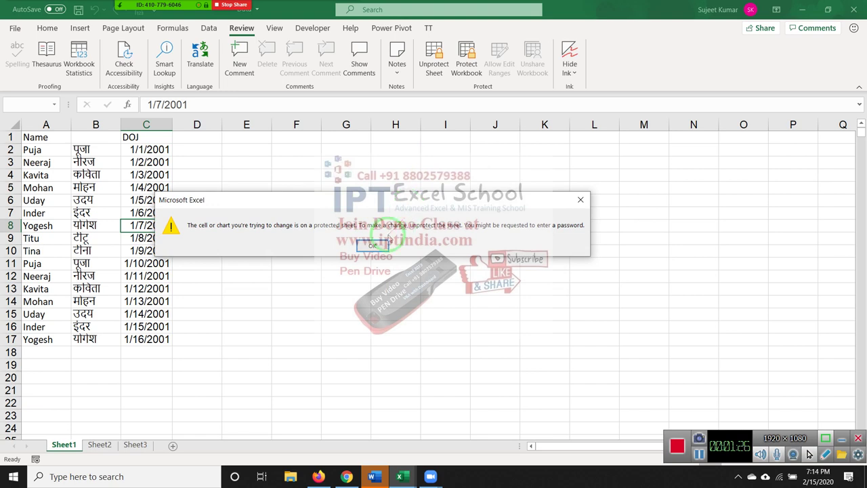
left_click(366, 248)
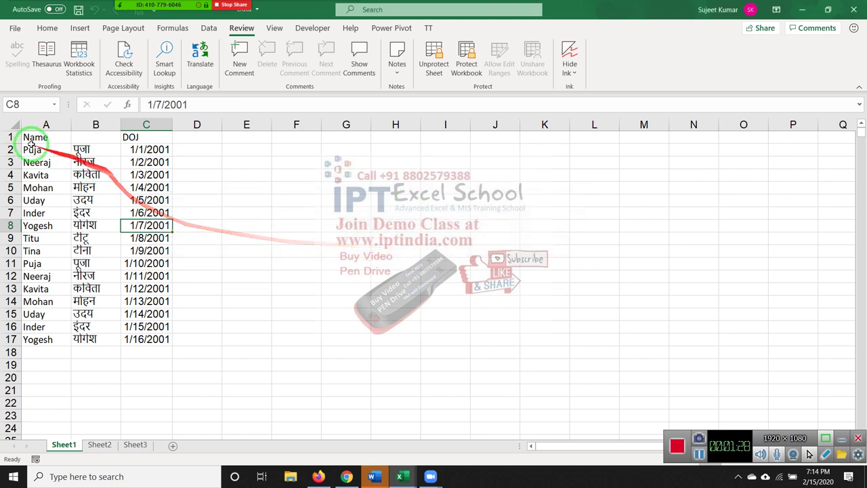
mouse_move(33, 137)
left_mouse_down()
mouse_move(166, 348)
mouse_move(164, 338)
left_mouse_up()
key("ctrl+c")
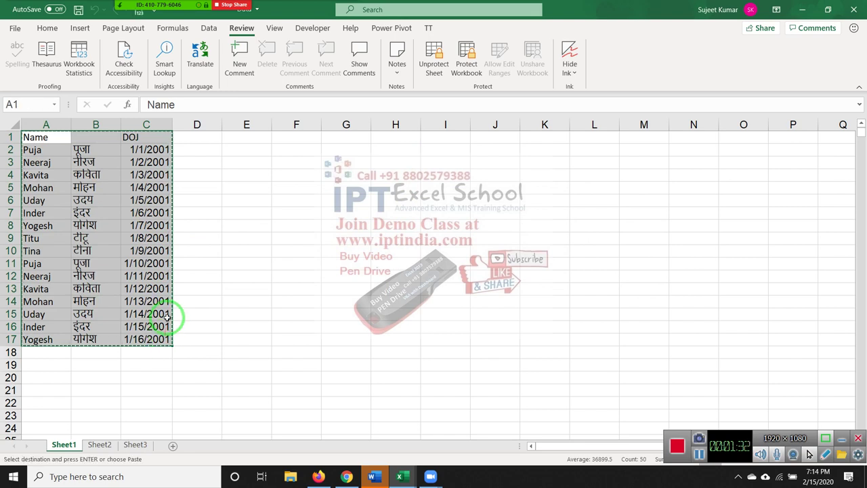
key("Escape")
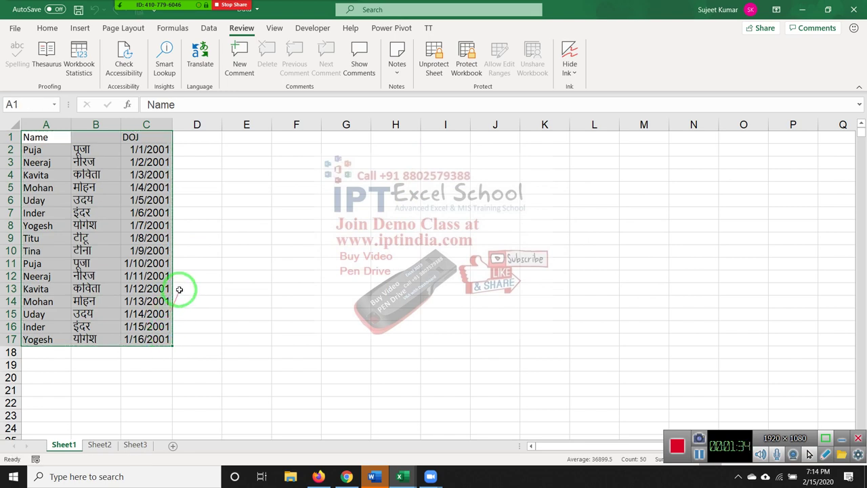
left_click(181, 290)
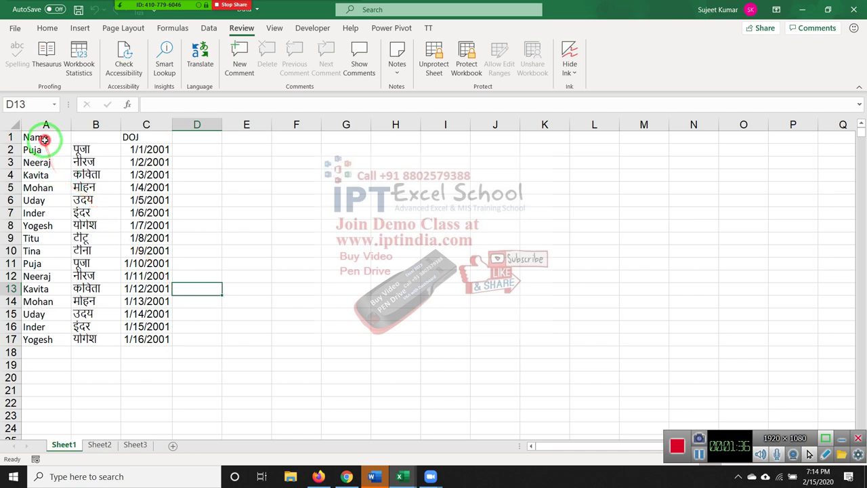
left_click_drag(42, 137, 164, 335)
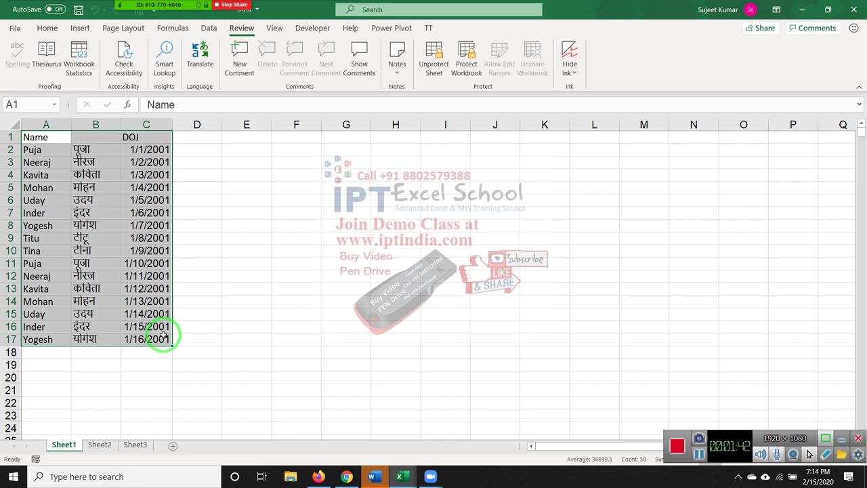
left_click(197, 325)
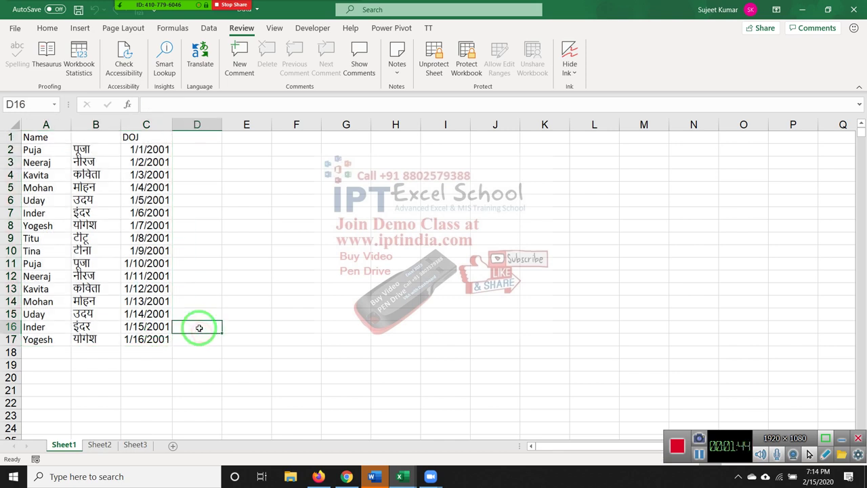
left_click(144, 450, "ctrl")
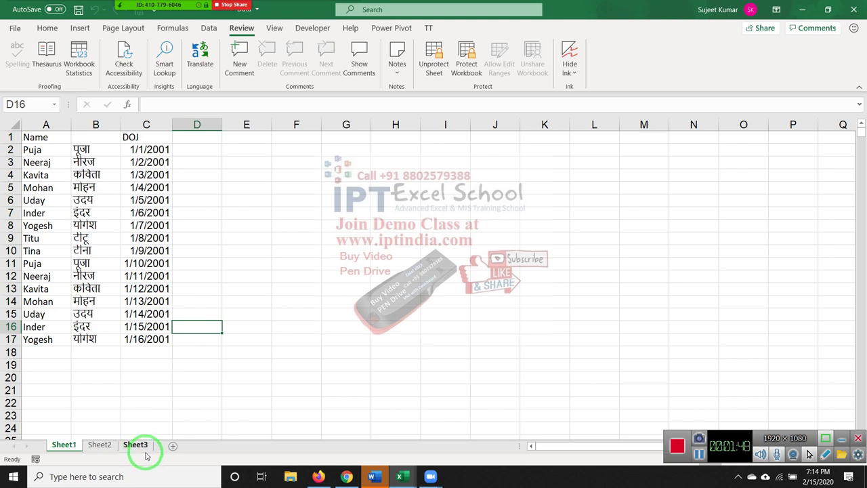
left_click(145, 453, "ctrl")
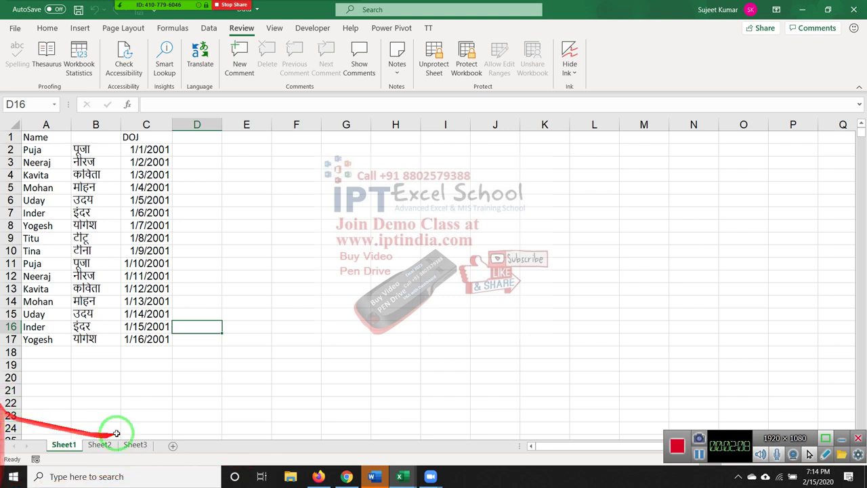
Step: Unprotect Sheet1 by entering its password
left_click(63, 444)
right_click(63, 444)
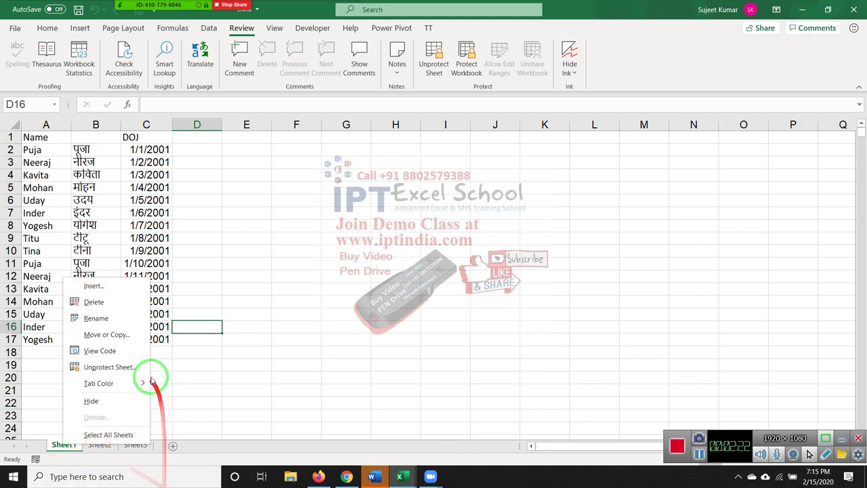
left_click(116, 368)
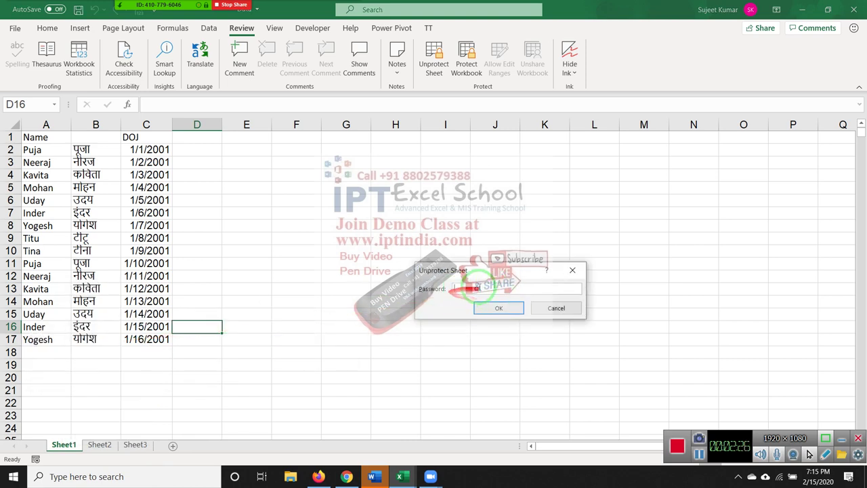
key("Return")
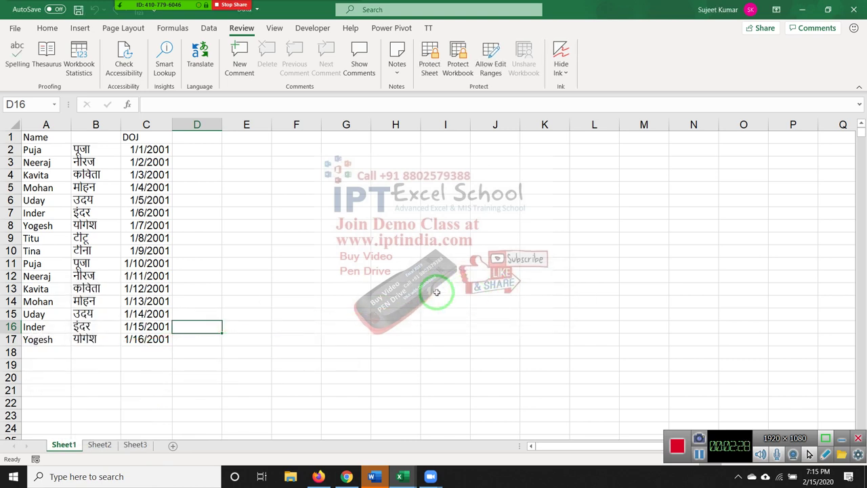
right_click(65, 450)
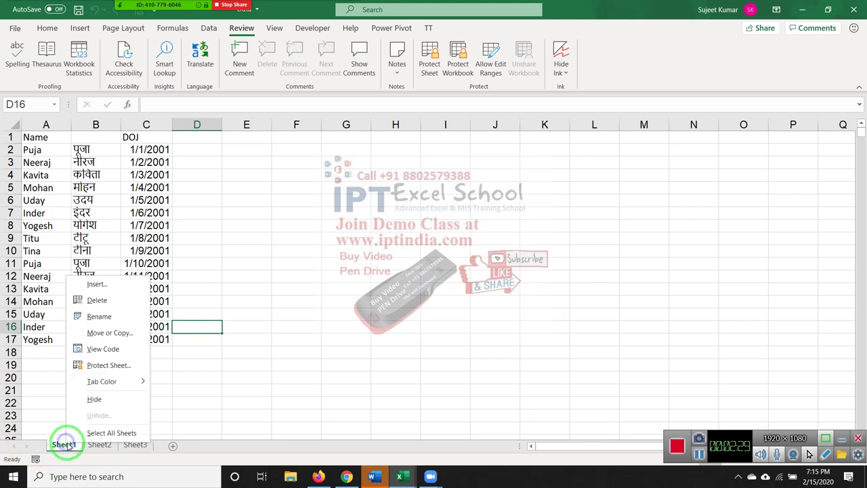
Step: Protect Sheet1 while still allowing users to format cells
left_click(108, 365)
left_click_drag(113, 277, 563, 192)
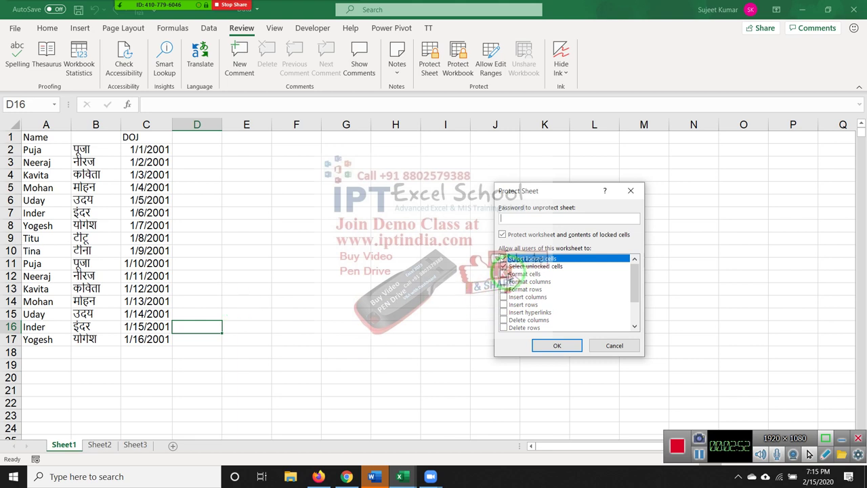
left_click(503, 274)
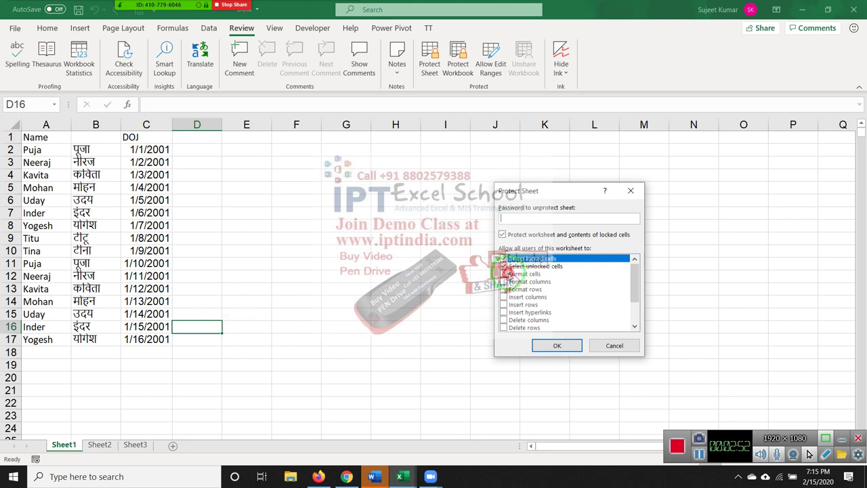
left_click(572, 349)
Step: Fill the range C6:I15 with yellow, then undo the fill
left_click_drag(145, 200, 445, 314)
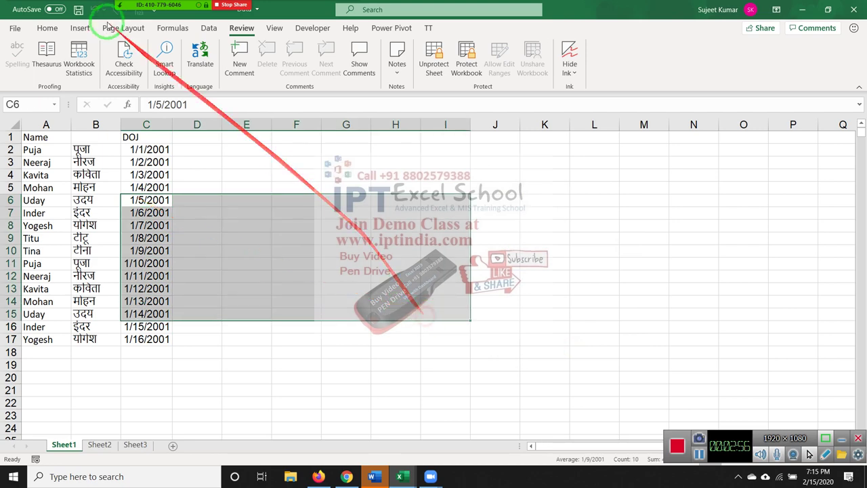
left_click(47, 28)
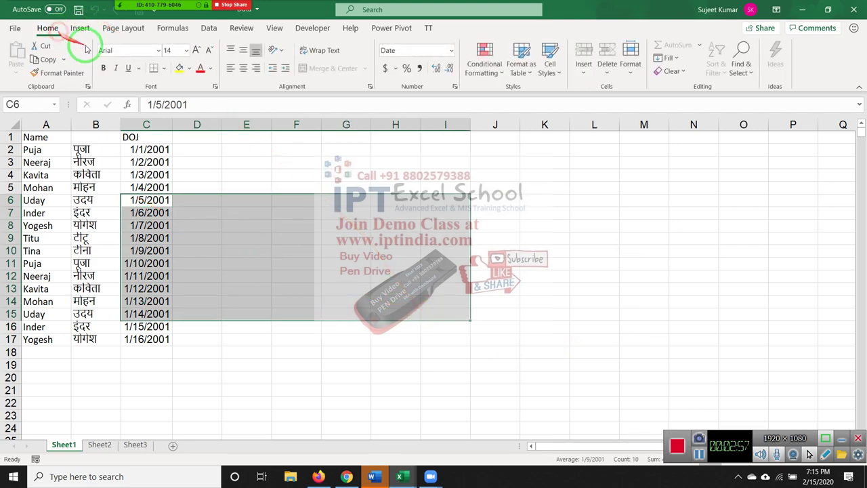
left_click(190, 70)
left_click(180, 69)
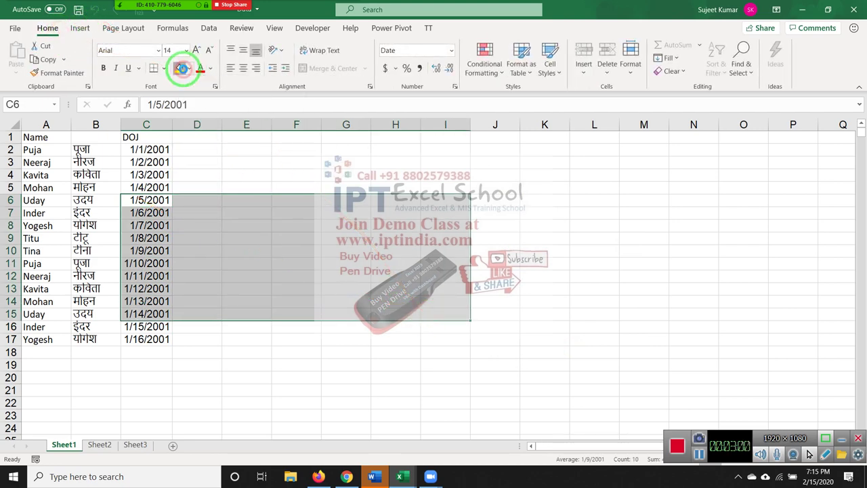
left_click(181, 70)
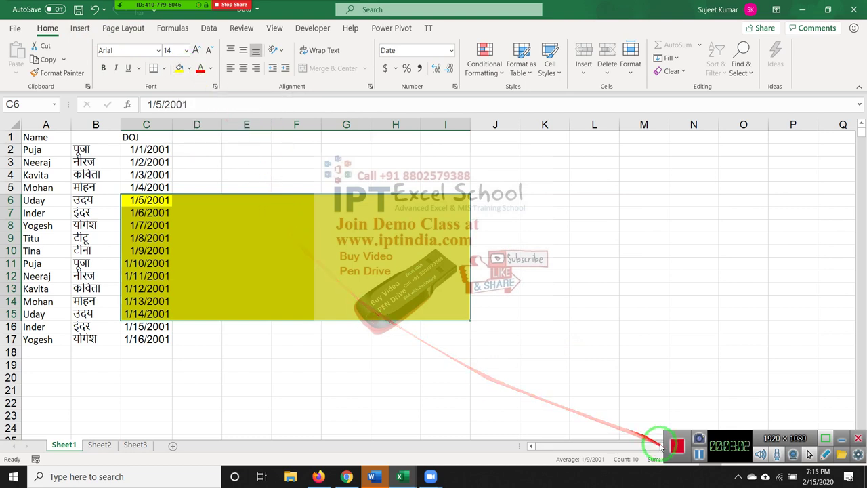
key("ctrl+z")
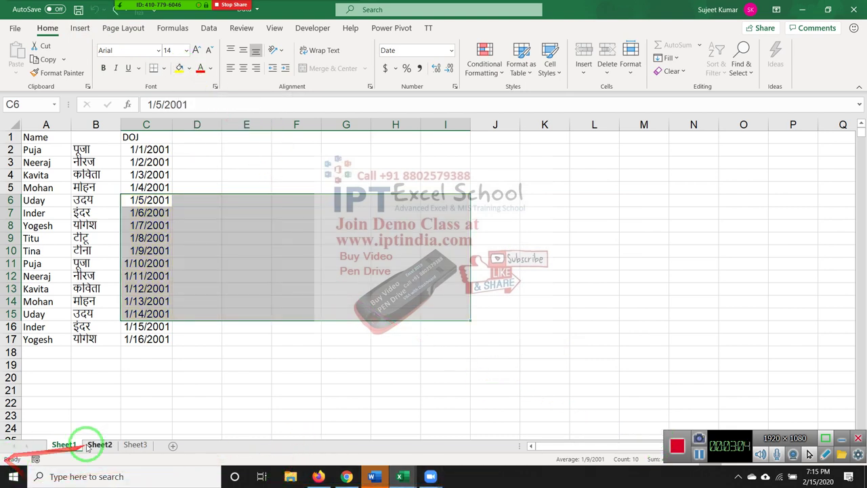
Step: Bring up Sheet1's Protect Sheet settings again
left_click(60, 443)
right_click(60, 443)
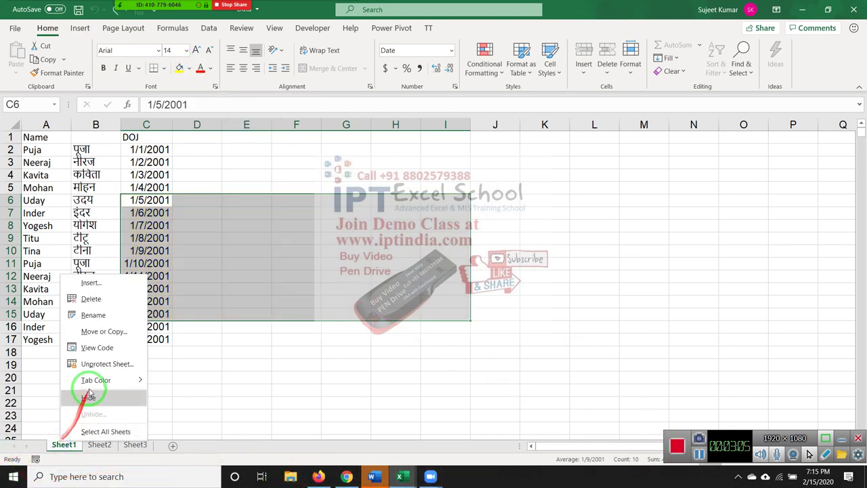
right_click(61, 442)
left_click(83, 367)
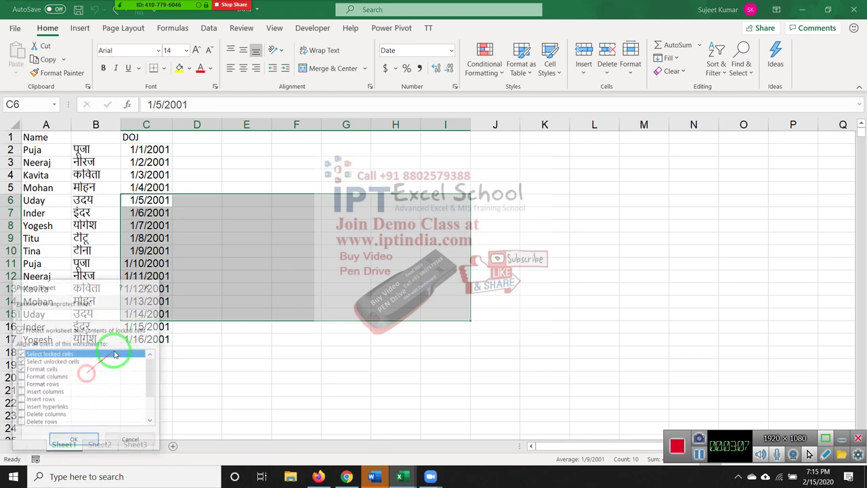
Step: Re-protect Sheet1 with Select locked cells and Select unlocked cells both unchecked
key("Escape")
left_click(308, 236)
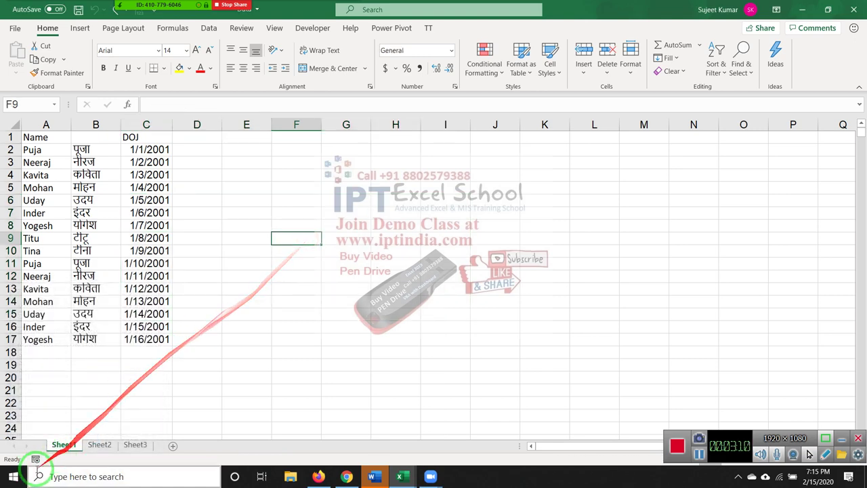
right_click(67, 445)
left_click(98, 368)
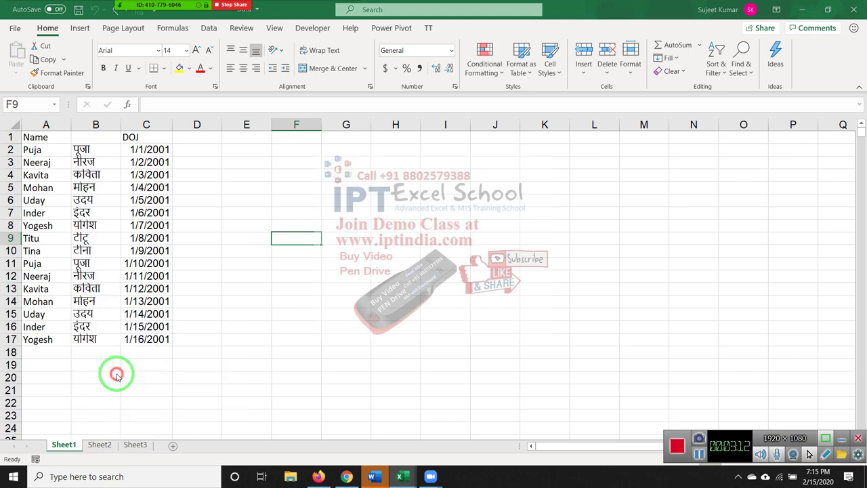
left_click_drag(122, 287, 432, 214)
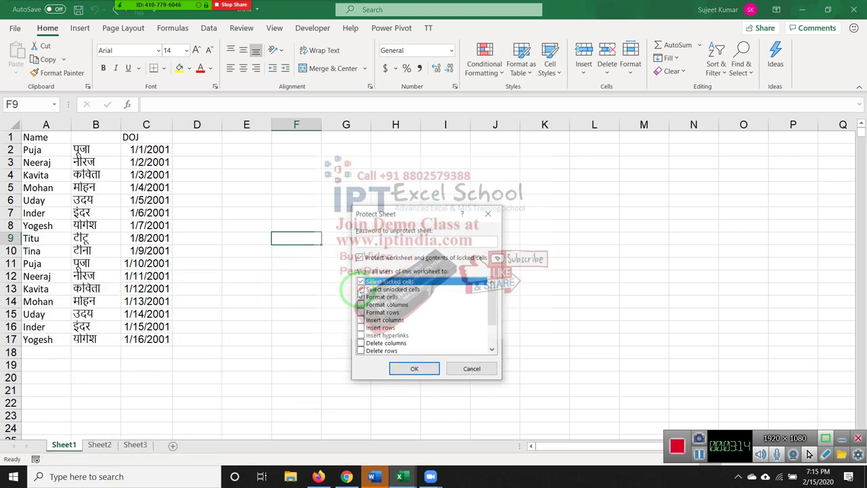
left_click(361, 298)
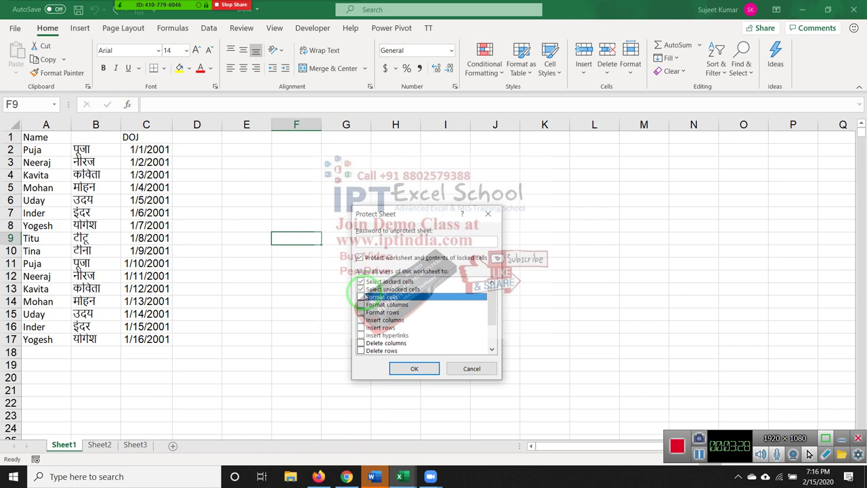
left_click(361, 290)
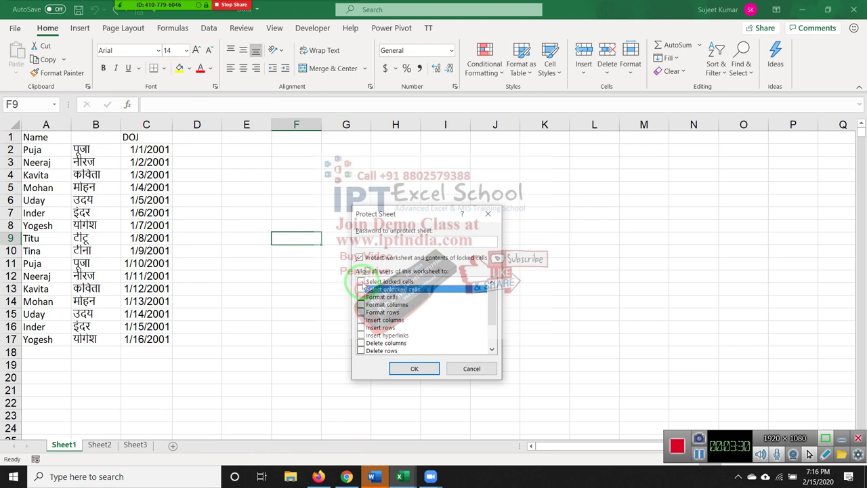
left_click(414, 370)
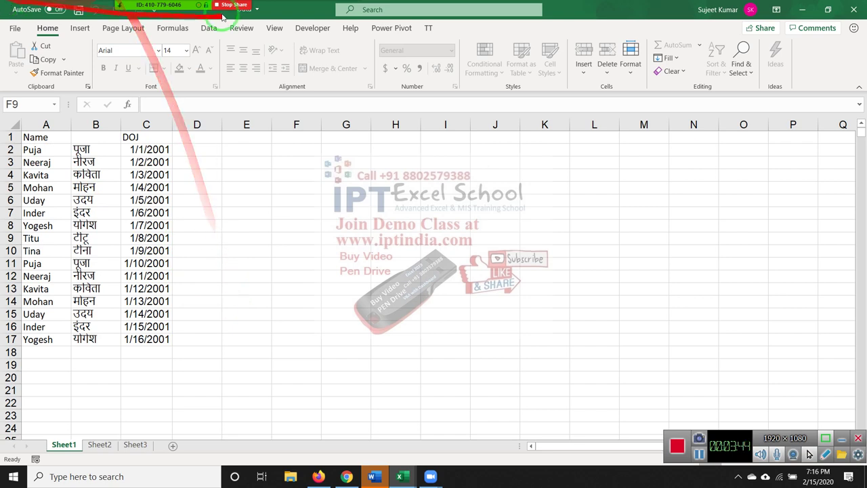
mouse_move(135, 12)
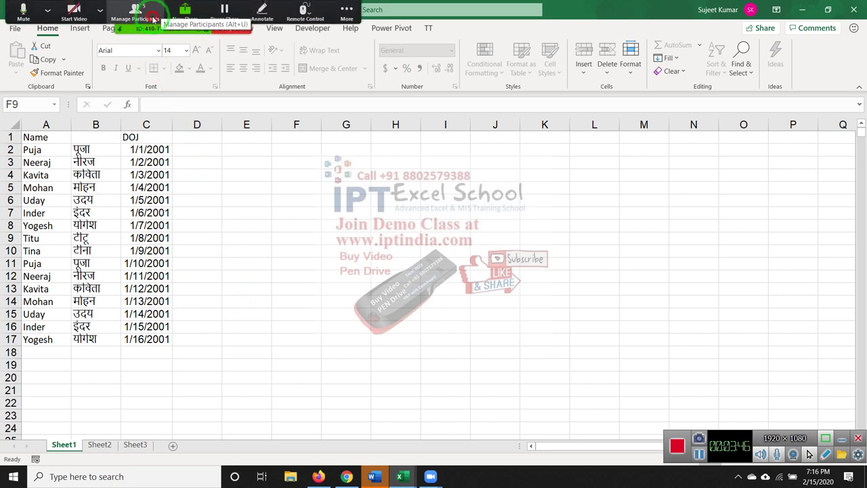
left_click(154, 18)
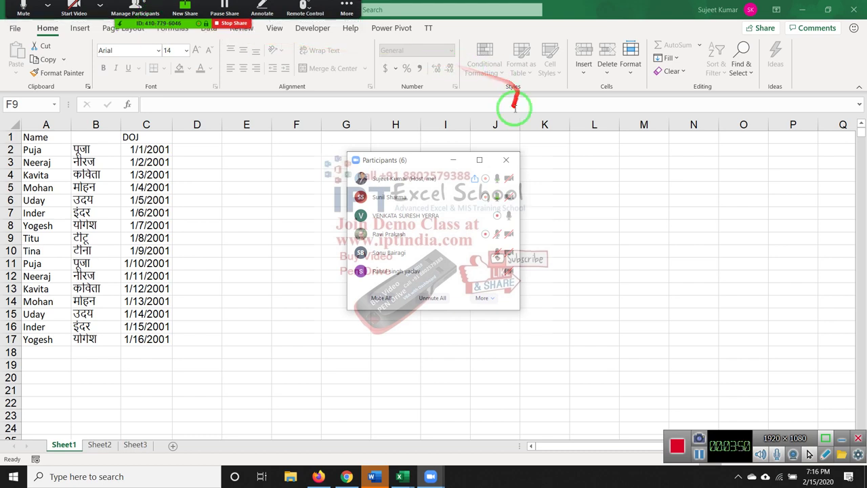
left_click(508, 161)
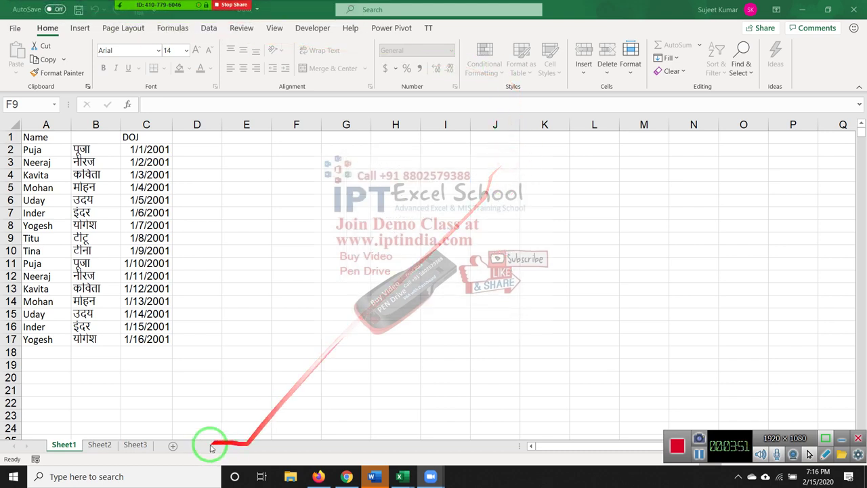
Step: On Sheet2, fill the range C5:G14 with yellow
left_click(112, 445)
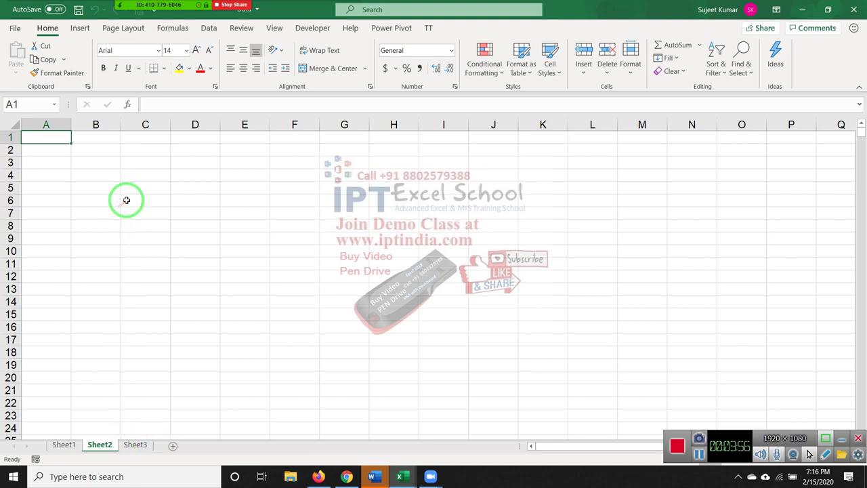
left_click_drag(153, 185, 334, 299)
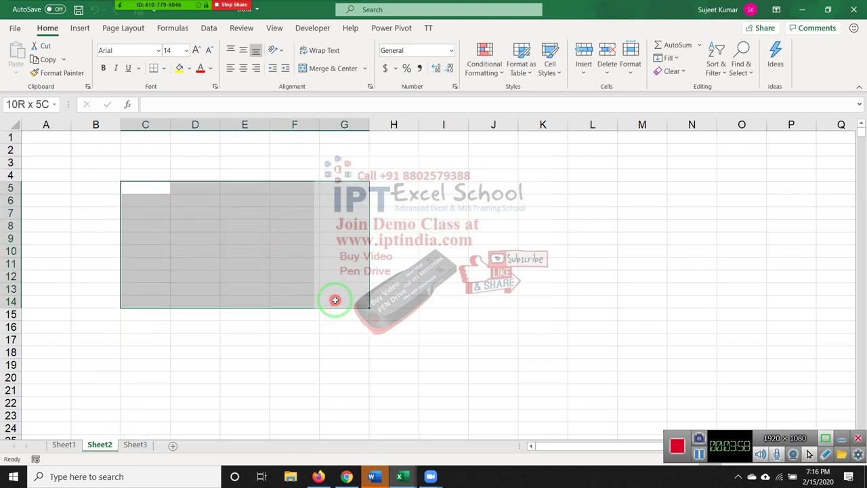
left_click(180, 68)
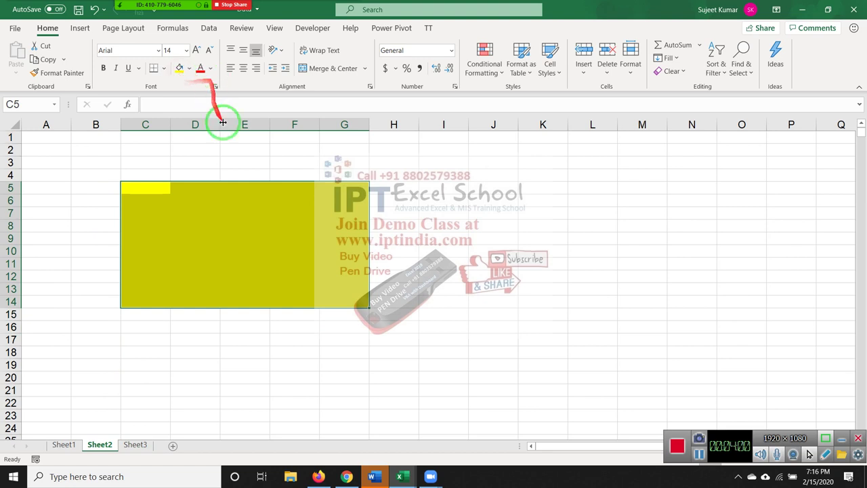
left_click(172, 235)
Step: Bring up the Protect Sheet settings for Sheet2
left_click_drag(142, 186, 359, 305)
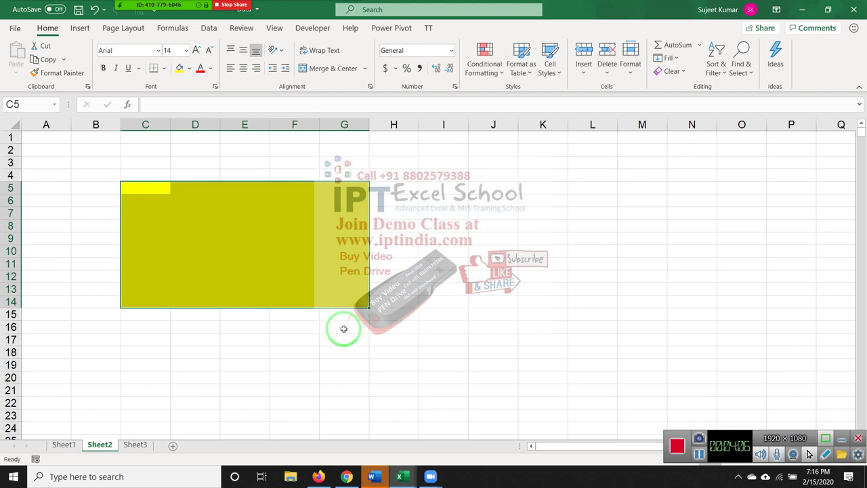
left_click(344, 328)
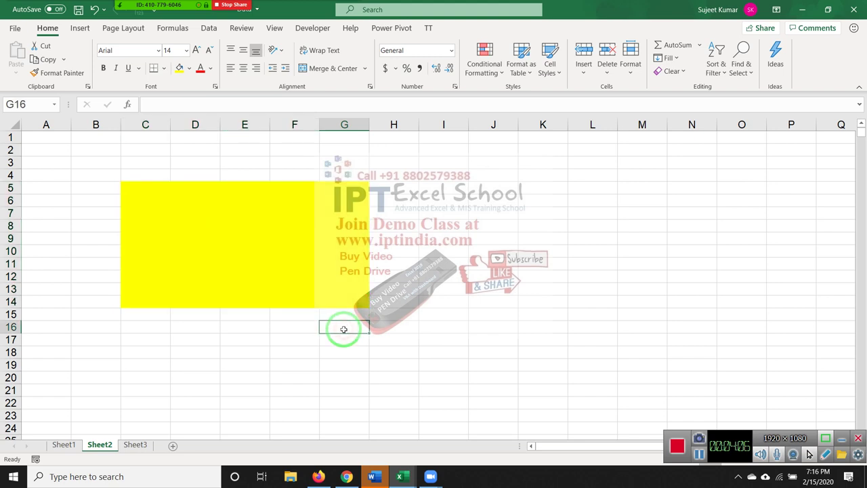
right_click(103, 452)
left_click(136, 372)
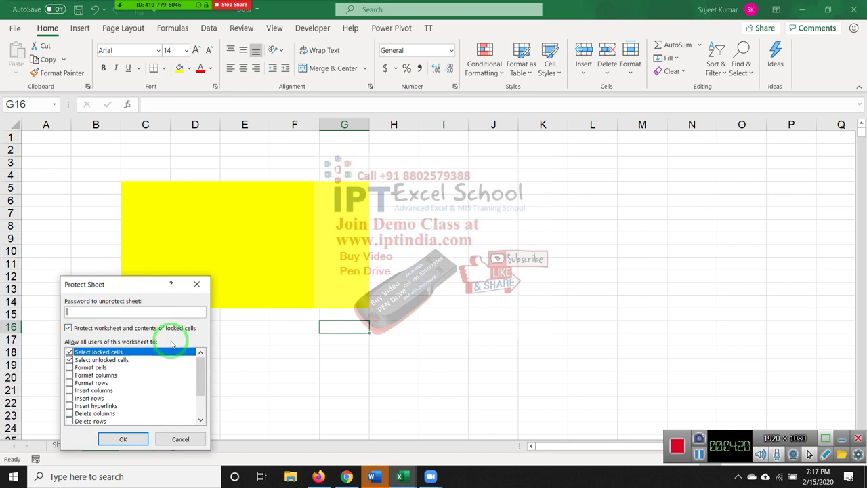
Step: Cancel Sheet2's protection and check in Format Cells that B4 is Locked, changing nothing
key("Escape")
left_click(83, 175)
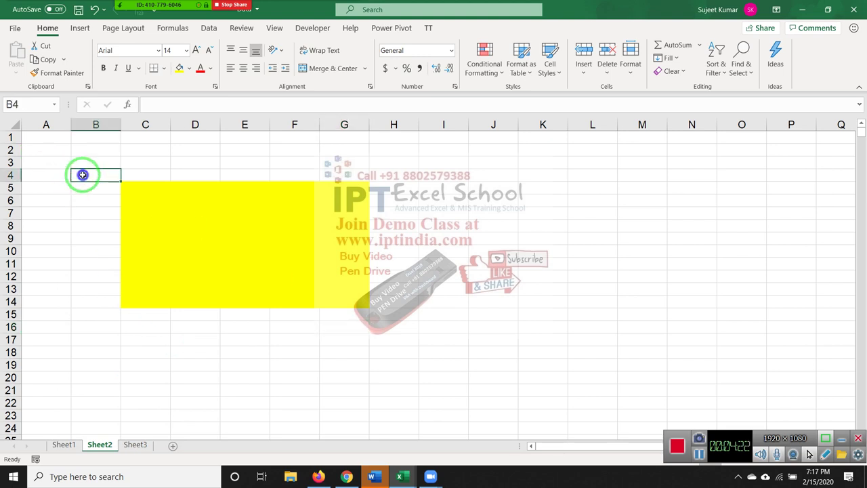
right_click(83, 176)
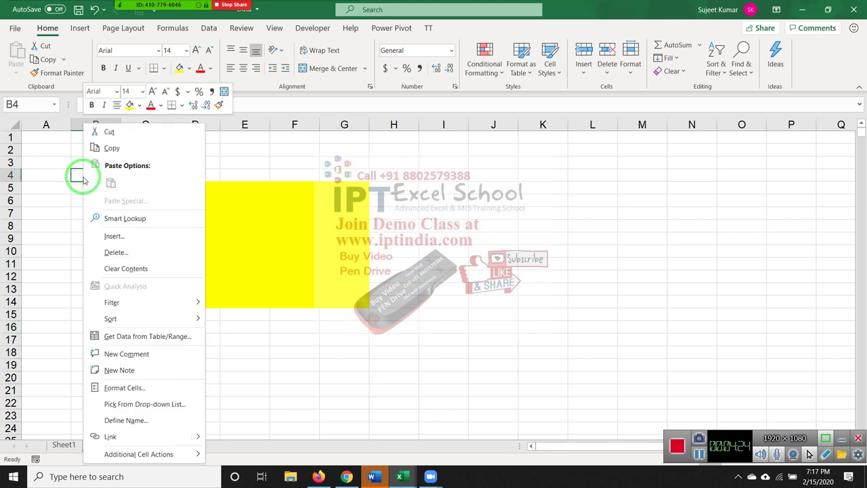
left_click(135, 388)
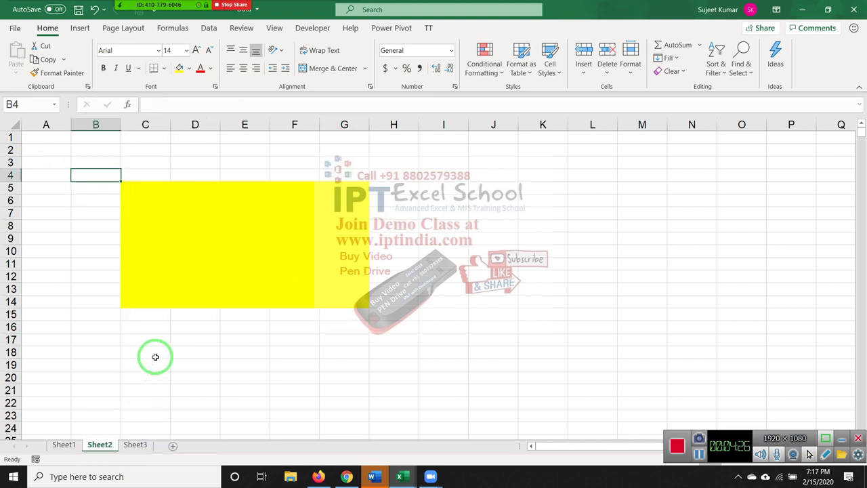
left_click(212, 206)
left_click_drag(222, 190, 687, 133)
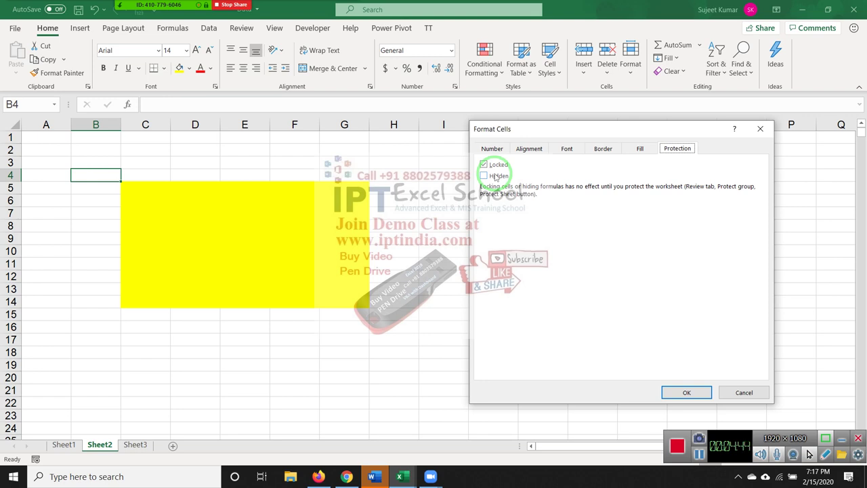
left_click(736, 392)
Step: Uncheck Locked for the yellow cells C5:G14 in Format Cells
left_click_drag(124, 187, 340, 301)
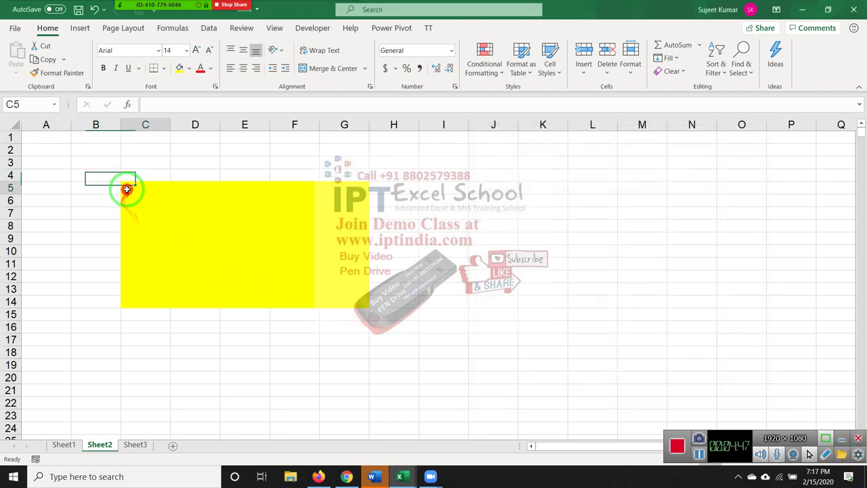
right_click(340, 300)
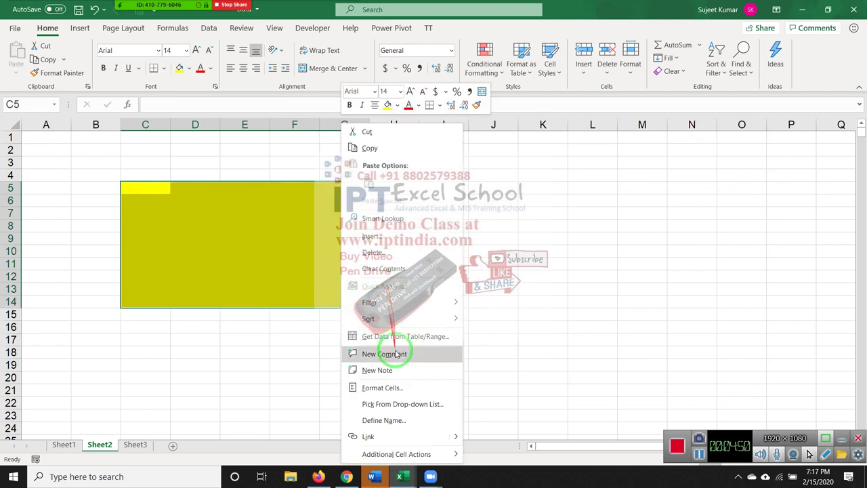
left_click(382, 387)
left_click(257, 221)
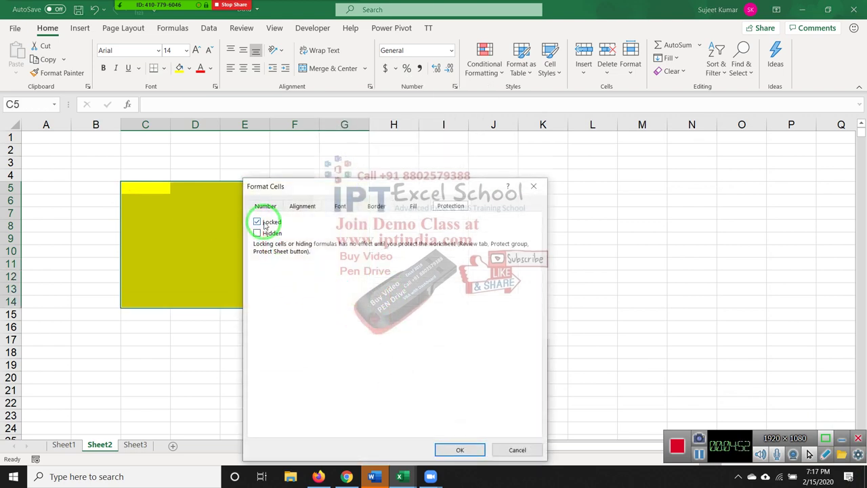
left_click(474, 452)
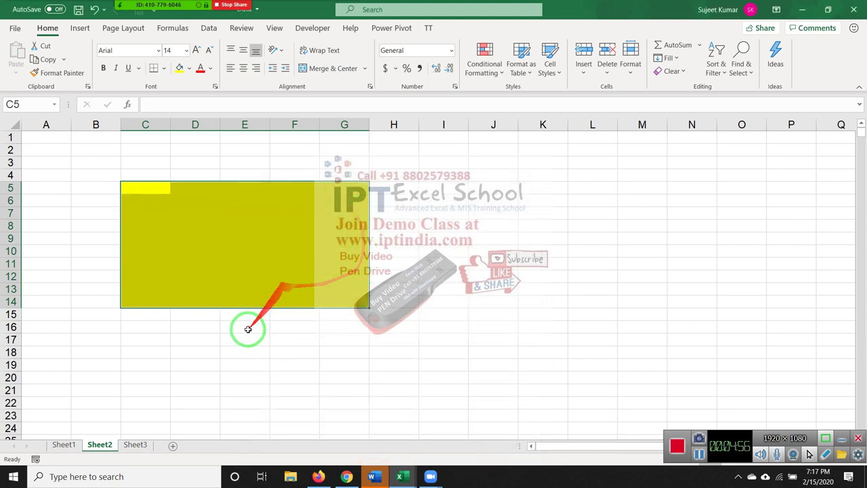
Step: Protect Sheet2 with the default permissions
left_click(245, 327)
right_click(100, 445)
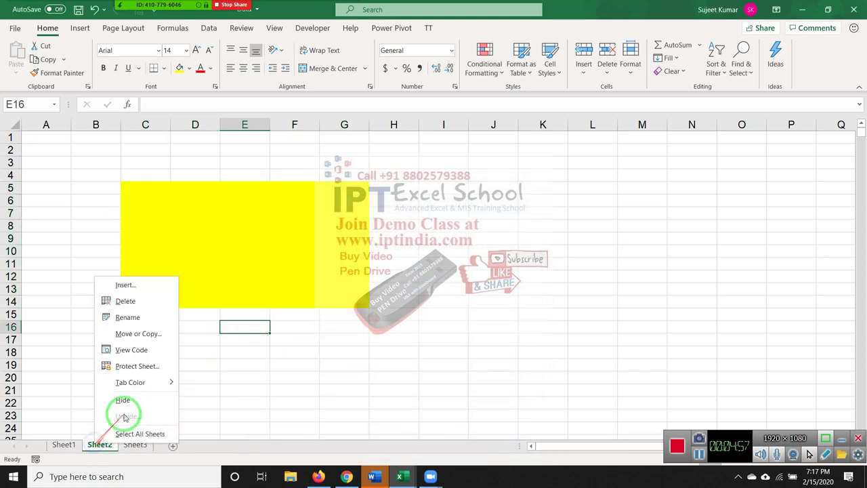
left_click(138, 366)
left_click_drag(116, 289, 504, 240)
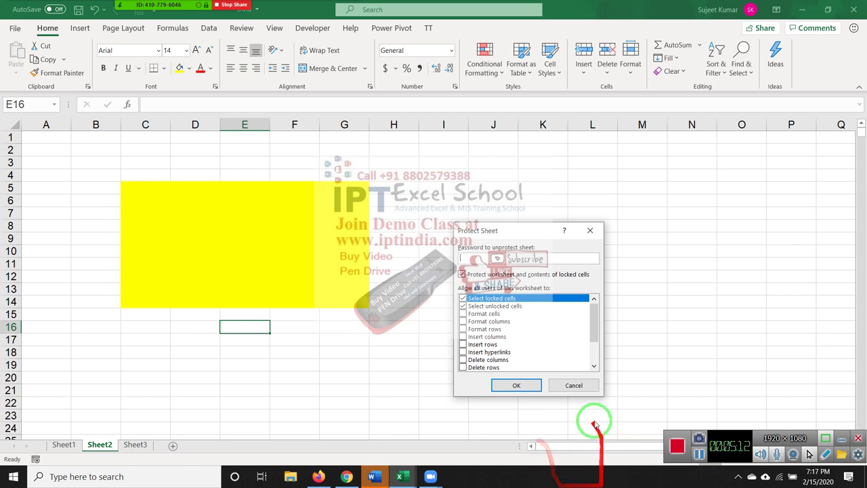
left_click(534, 388)
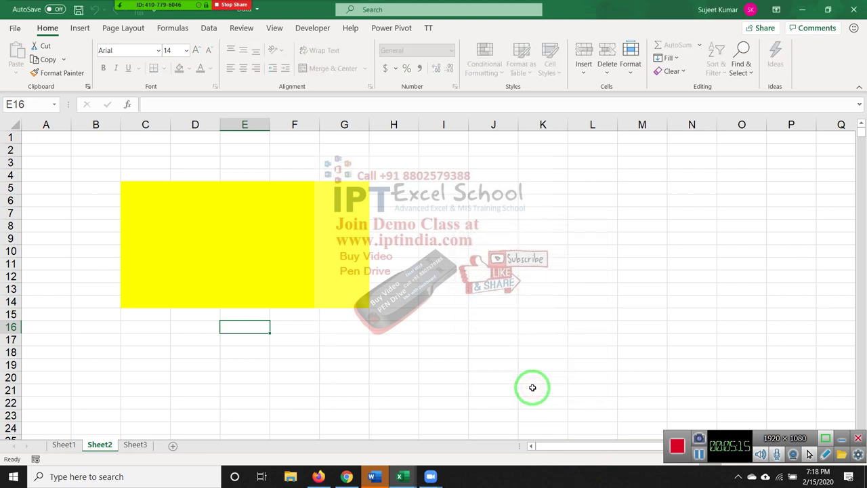
Step: Confirm a locked cell is rejected, then enter 'dasd' in E7 and 'asd' in E11
double_click(290, 372)
key("Return")
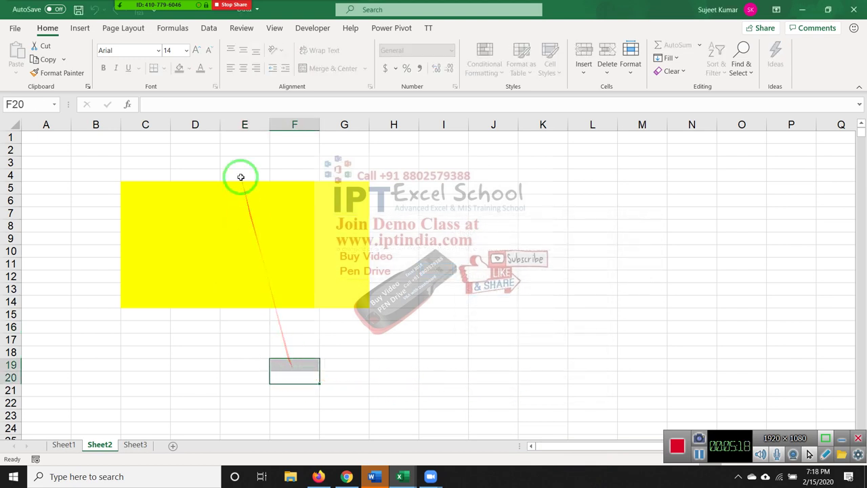
double_click(241, 213)
type("dasd")
left_click(234, 263)
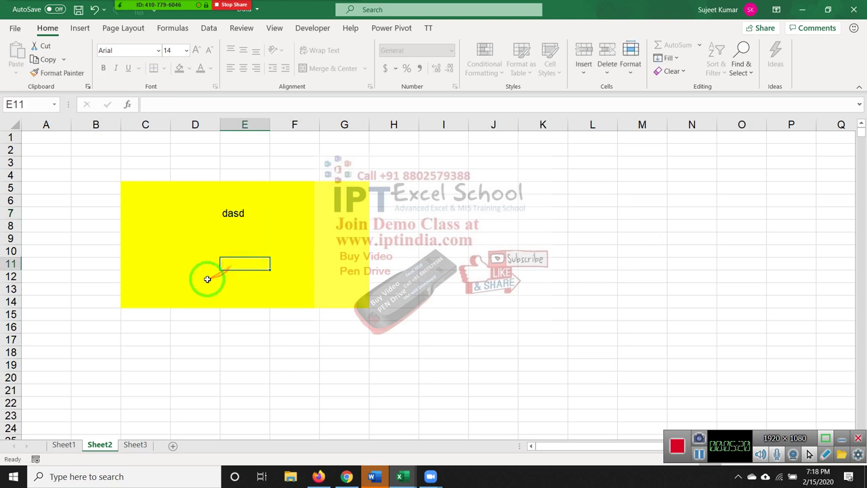
type("asd")
Step: Enter 'sad' in D10 and 'asd' in G9 and F13, then return to Sheet1
left_click(178, 250)
type("sad")
left_click(330, 239)
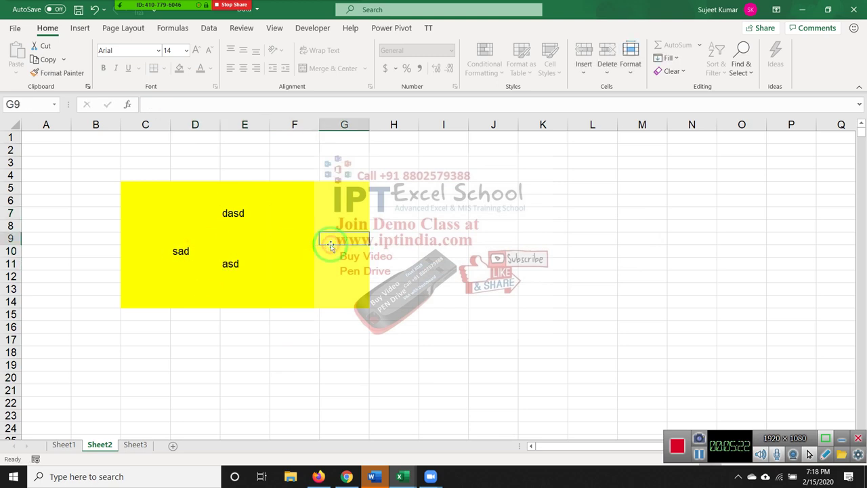
type("asd")
left_click(298, 288)
type("asd")
left_click(310, 225)
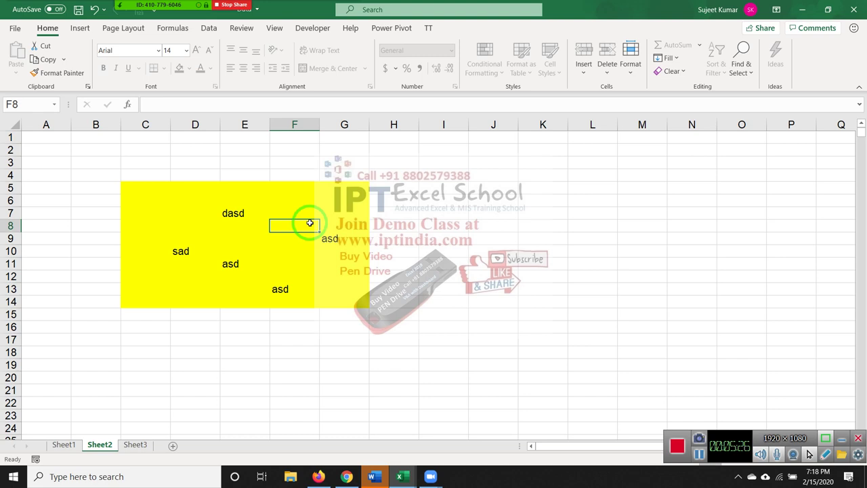
left_click(63, 445)
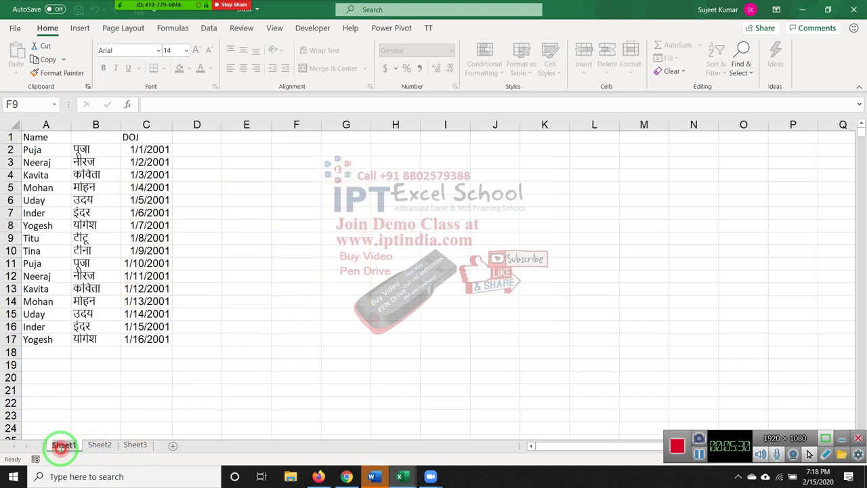
Step: Rename the Sheet1 tab to Ex-1-2, then select Sheet2 on its own for renaming to Ex-3
double_click(63, 445)
type("Ex-1")
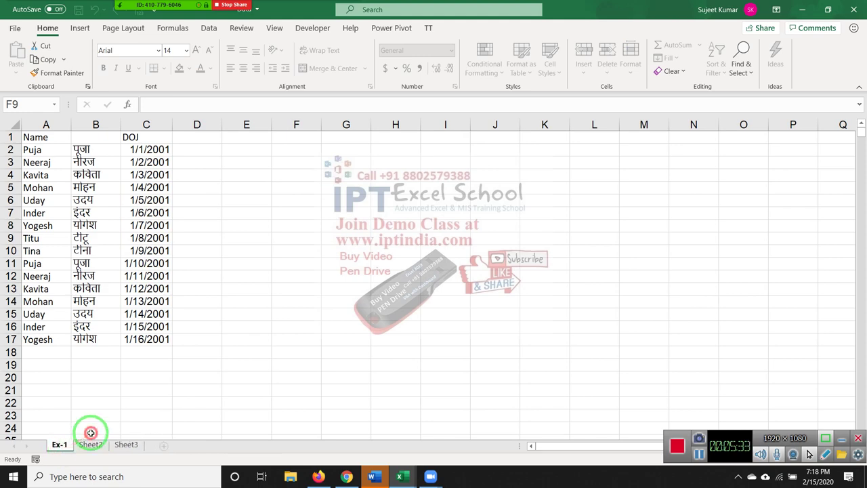
left_click(91, 445)
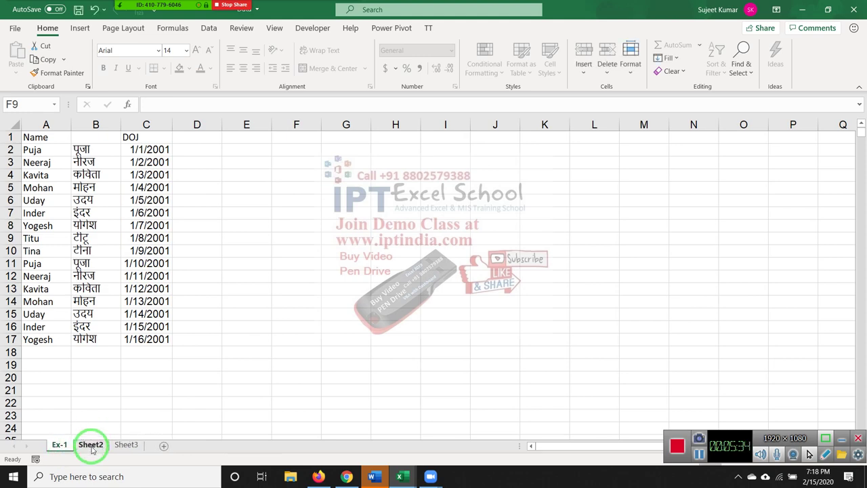
left_click(59, 445)
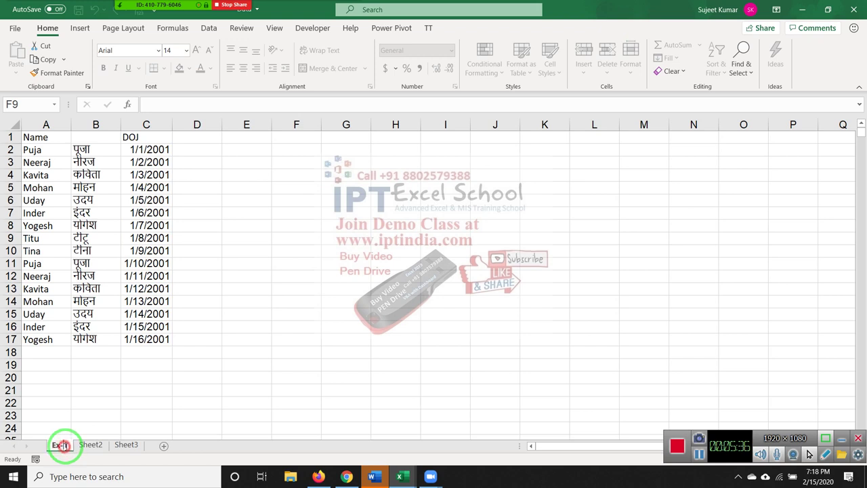
left_click(69, 448)
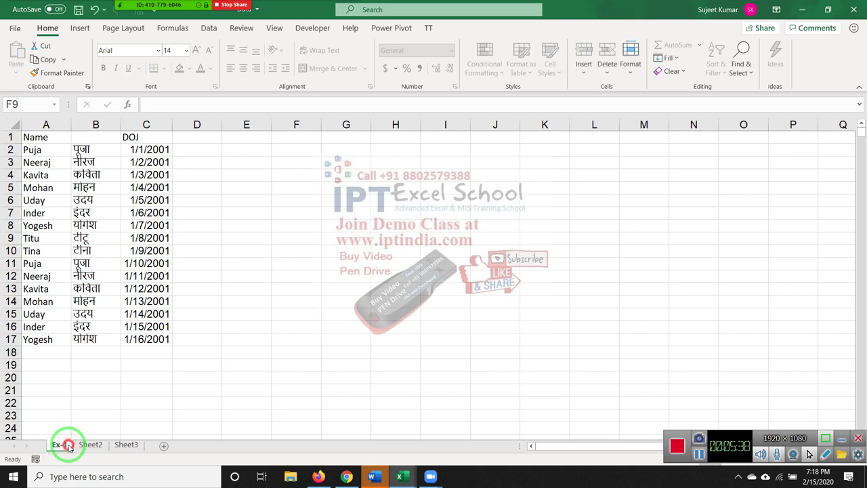
left_click(92, 447, "ctrl")
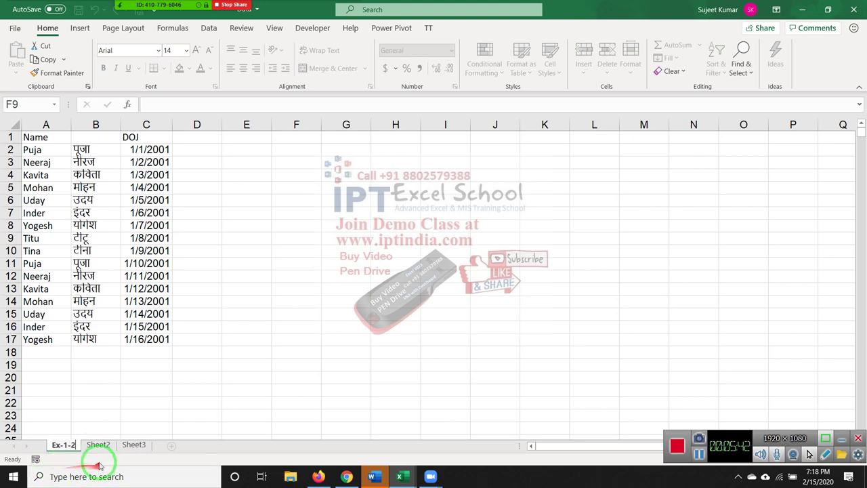
left_click(97, 447)
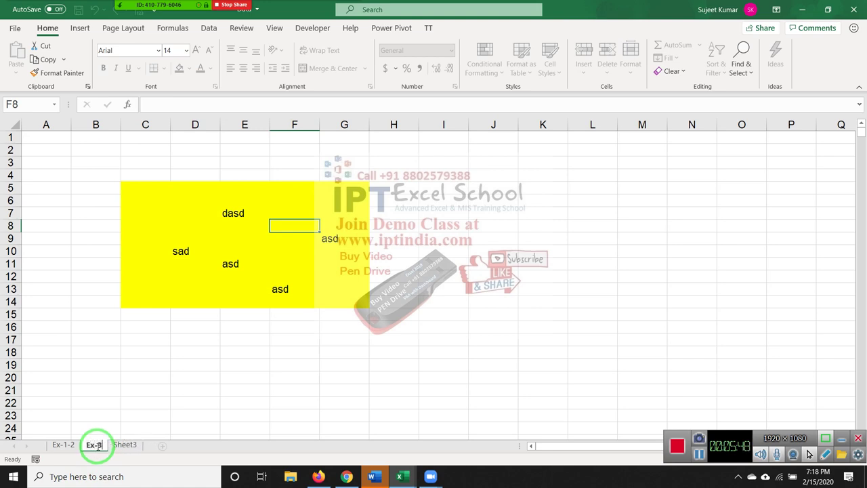
Step: Fill the range C7:G14 on Sheet3 with red
left_click(113, 415)
left_click(127, 444)
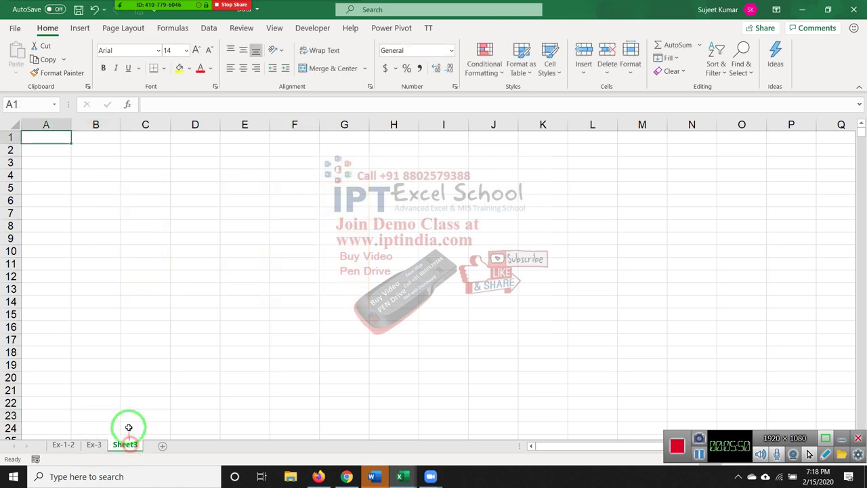
mouse_move(163, 213)
left_mouse_down()
mouse_move(326, 306)
mouse_move(334, 302)
left_mouse_up()
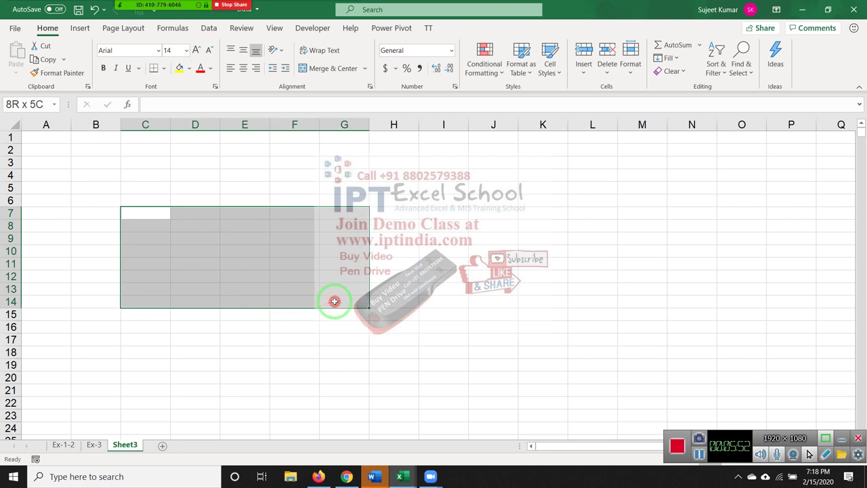
left_click(189, 68)
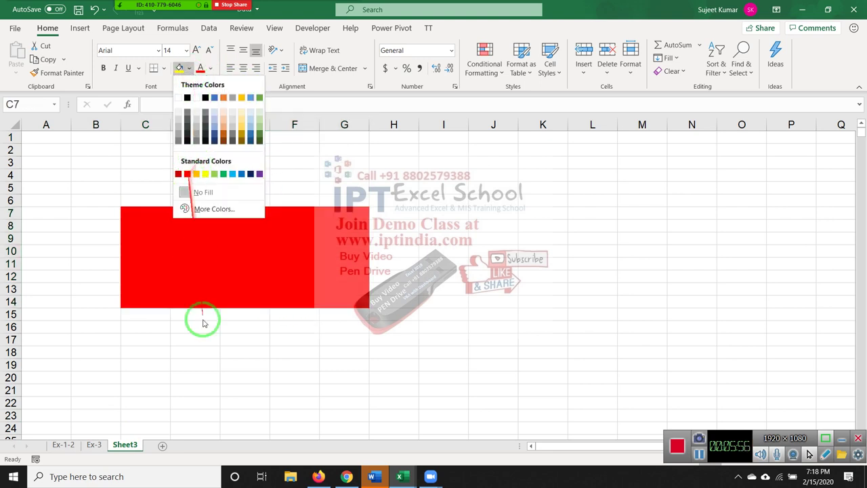
left_click(187, 173)
Step: Glance at the Ex-3 sheet, then return to Sheet3
left_click(142, 179)
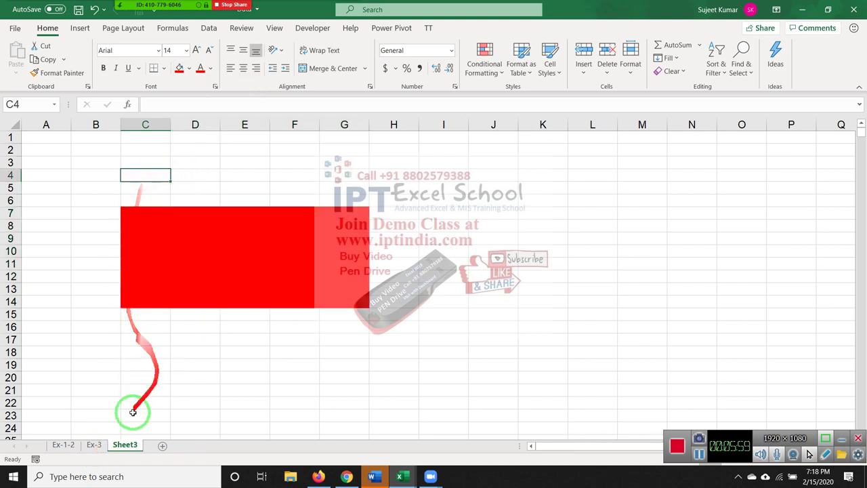
left_click(93, 445)
left_click(128, 227)
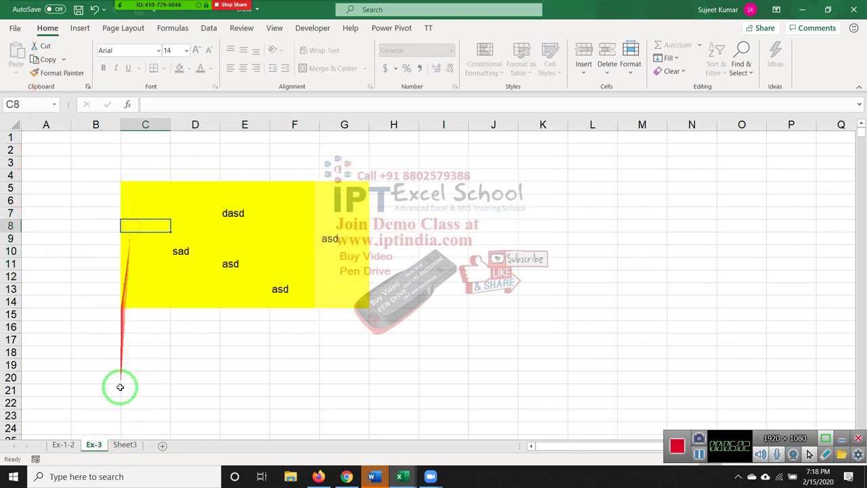
left_click(121, 447)
type("Ex-")
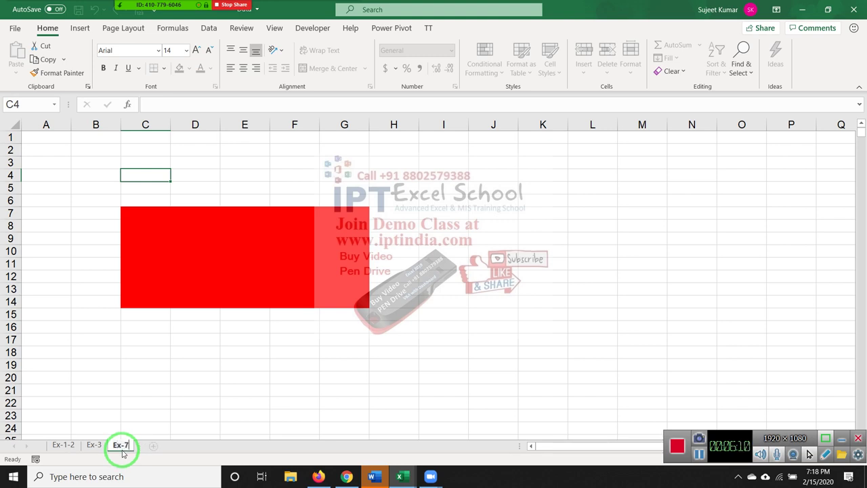
Step: Finish renaming the sheet to Ex-4 and preview cell B4's Protection settings without changes
type("4")
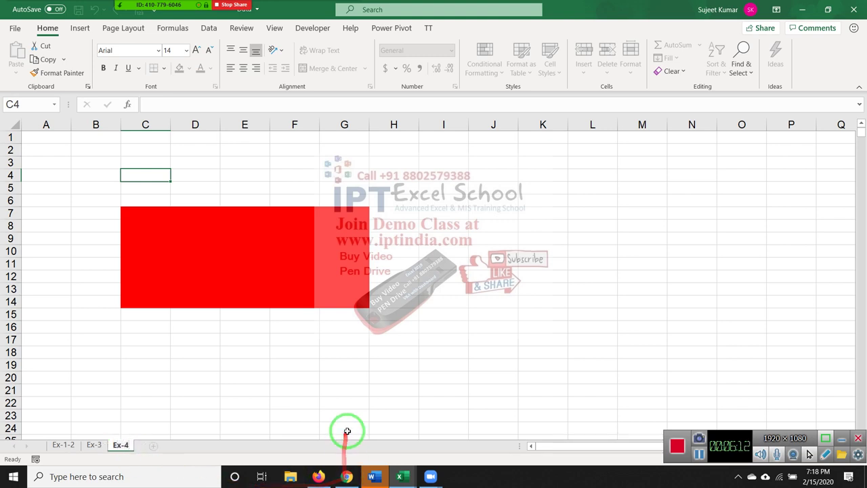
left_click(344, 428)
left_click(79, 175)
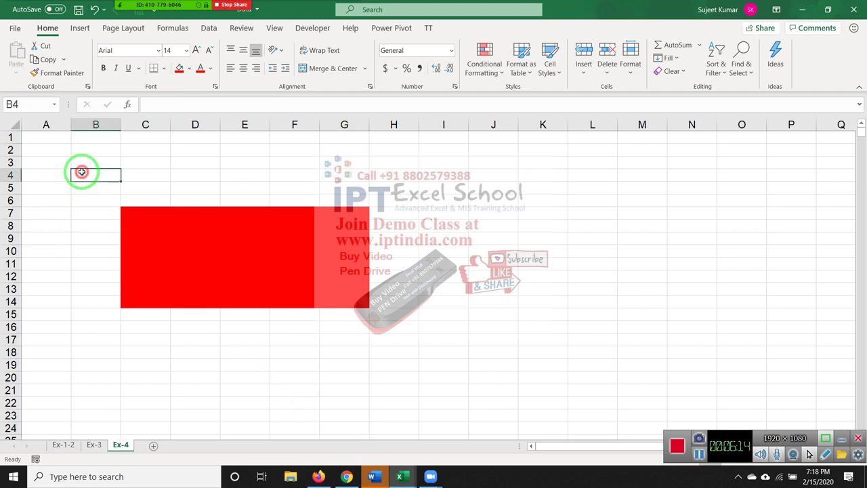
right_click(79, 173)
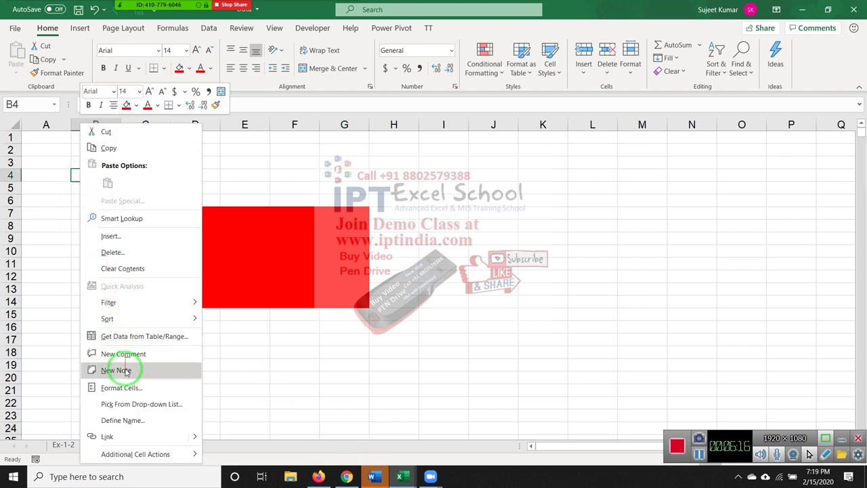
left_click(112, 388)
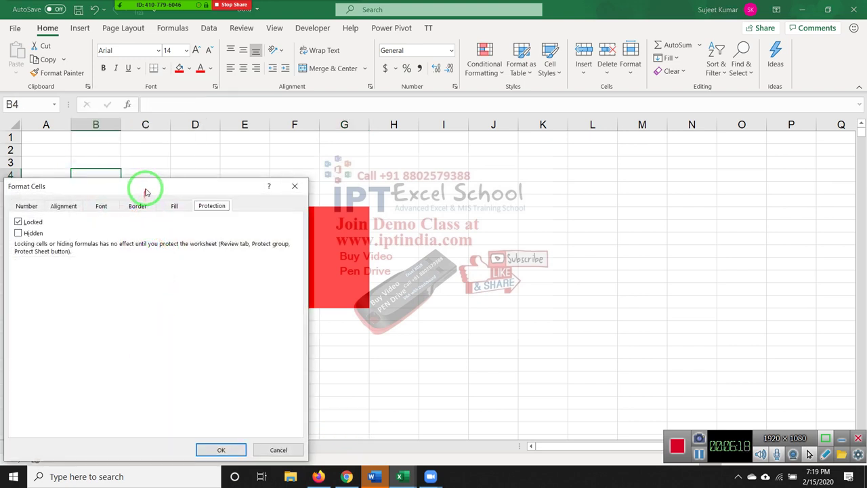
left_click_drag(143, 188, 620, 131)
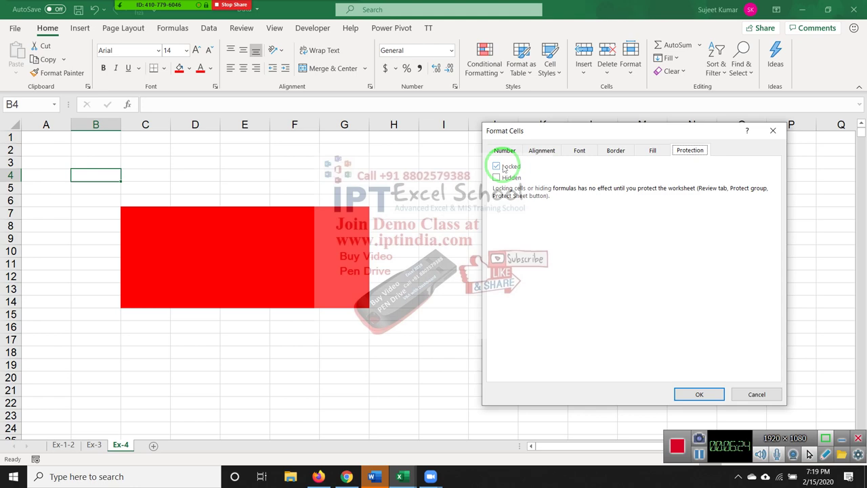
key("Return")
Step: Clear the Locked option for every cell on the Ex-4 sheet
left_click(17, 124)
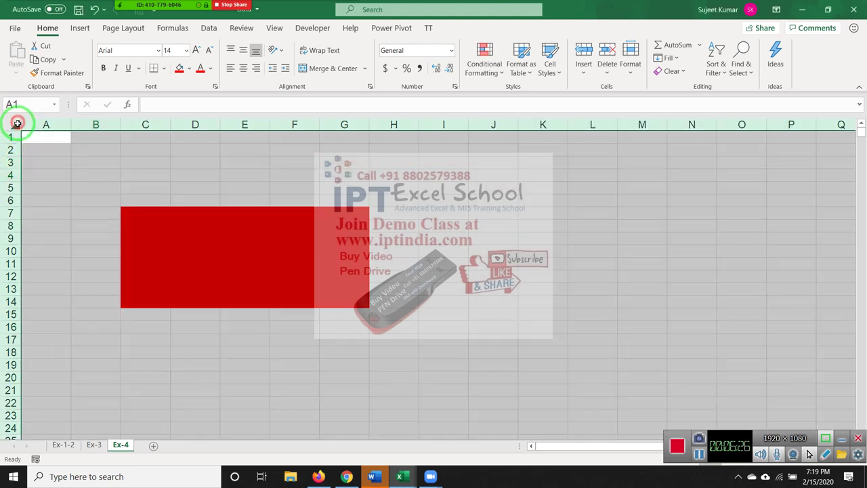
right_click(108, 159)
left_click(177, 310)
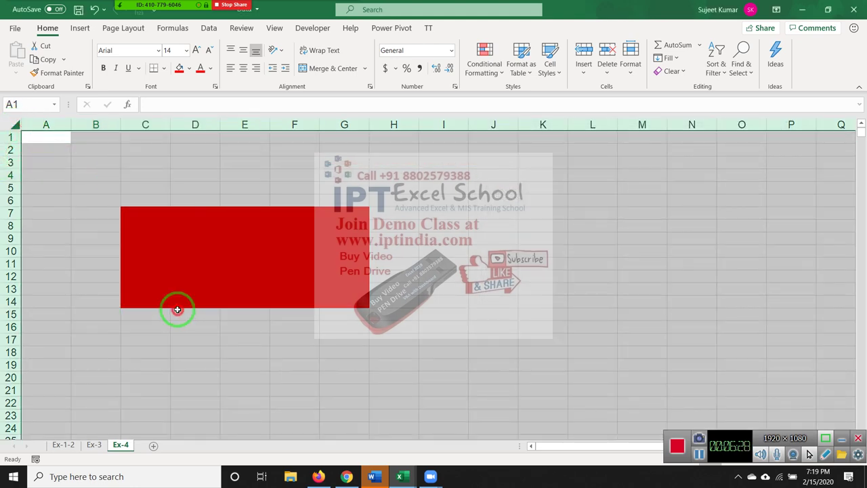
left_click(39, 204)
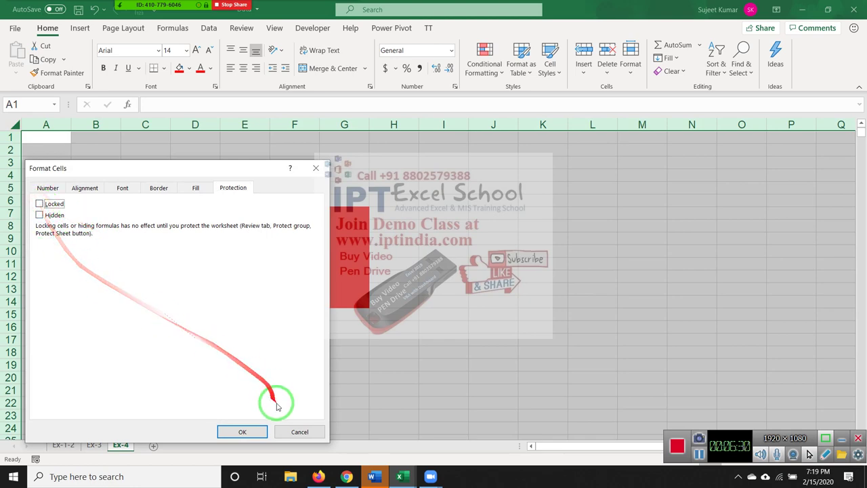
left_click(248, 430)
left_click(215, 346)
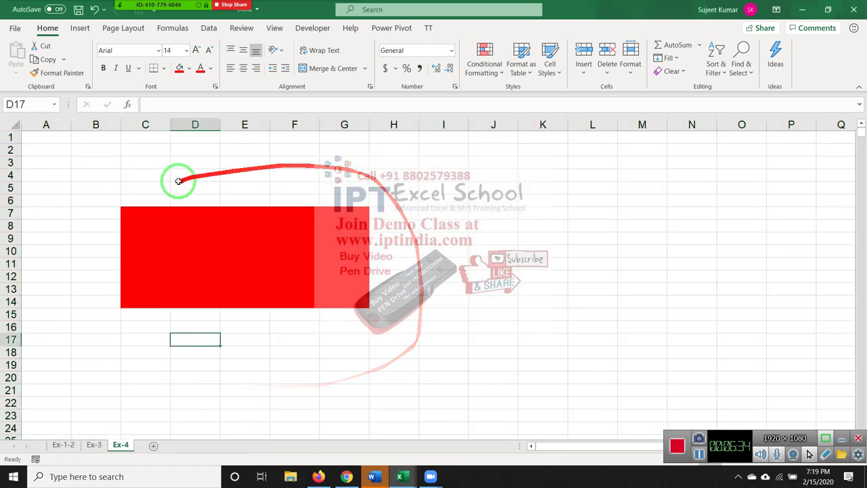
Step: Keep the red block C7:G14 marked as Locked in Format Cells
left_click(310, 300)
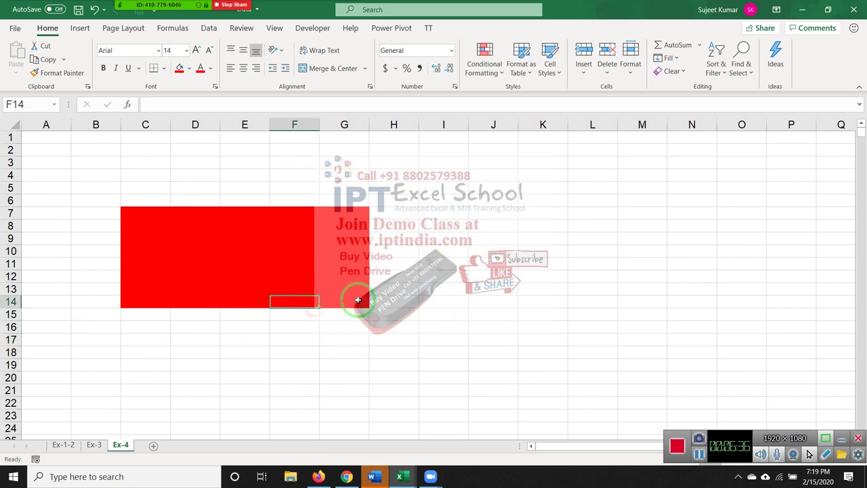
left_click(358, 299)
mouse_move(352, 212)
left_mouse_down()
mouse_move(358, 310)
mouse_move(265, 304)
left_mouse_up()
left_click(154, 361)
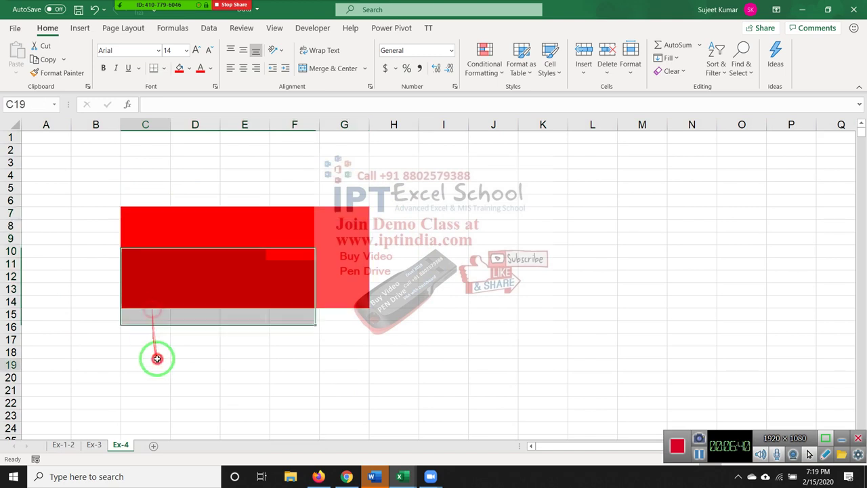
left_click(147, 216)
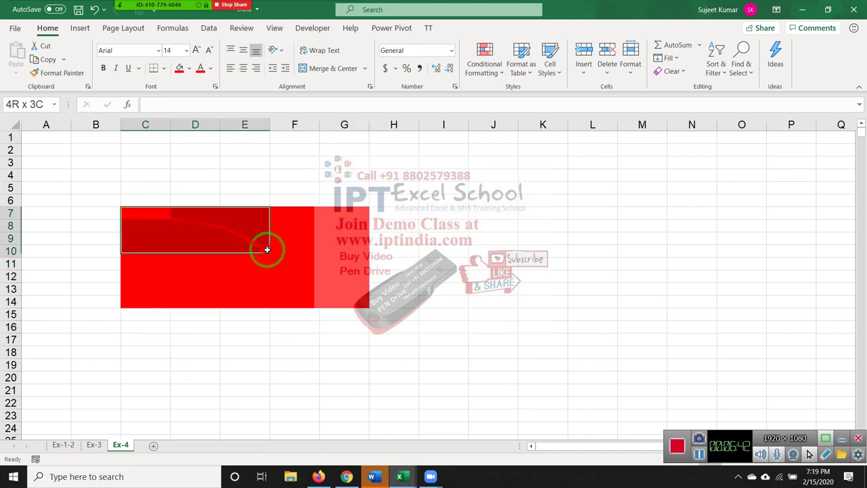
left_click_drag(147, 216, 290, 300)
left_click(97, 238)
left_click_drag(134, 215, 335, 295)
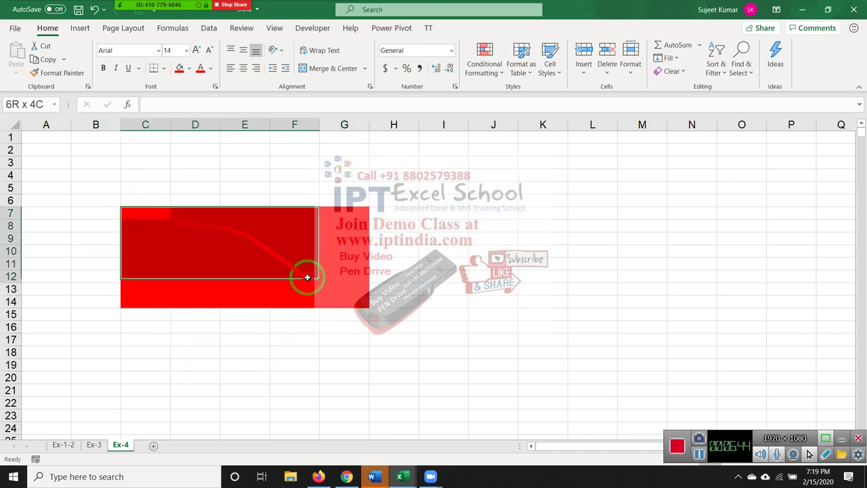
right_click(335, 294)
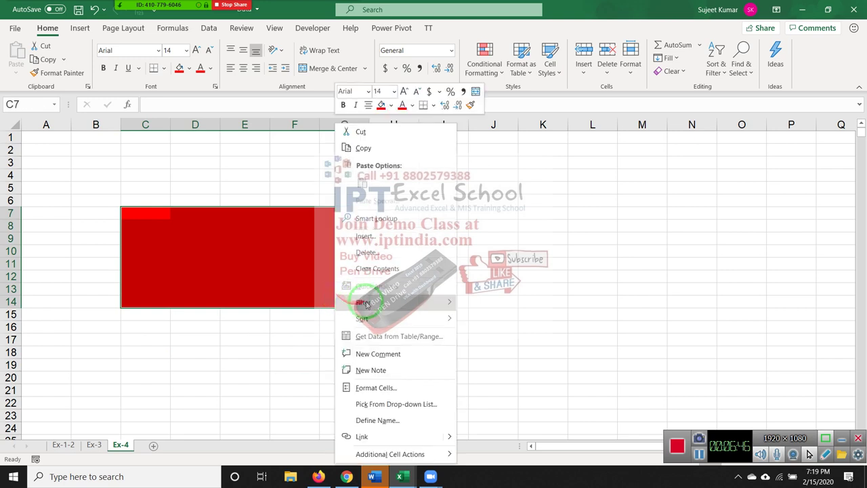
left_click(387, 387)
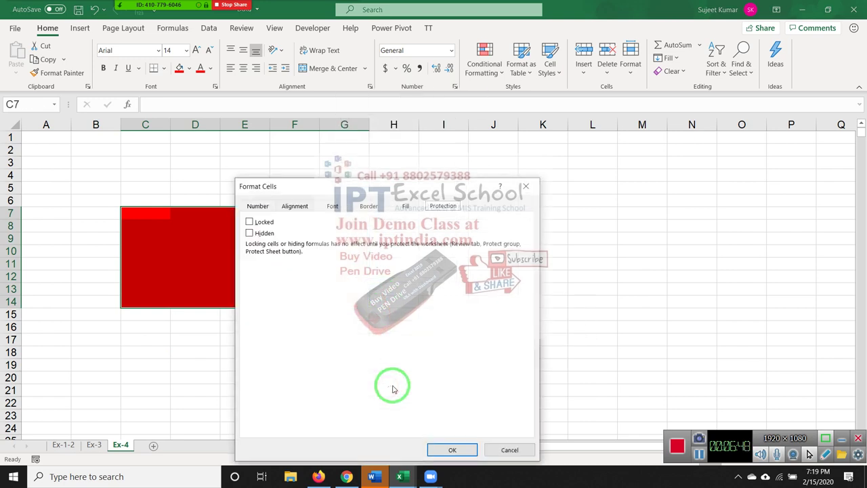
left_click(464, 451)
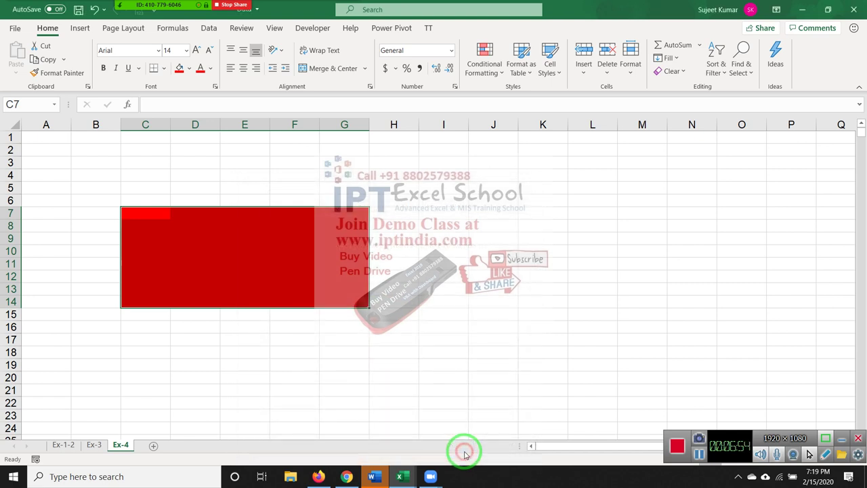
Step: Reselect the red block and bring up Protect Sheet for the Ex-4 tab
left_click(277, 363)
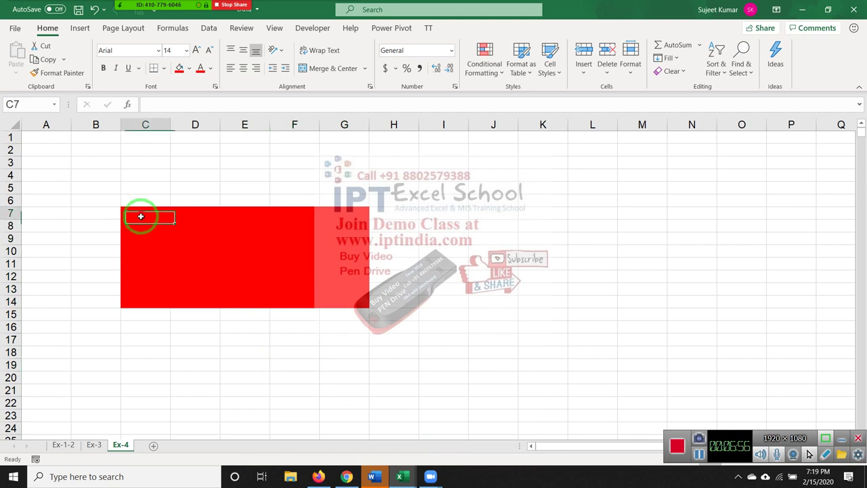
left_click_drag(139, 214, 345, 288)
left_click(101, 266)
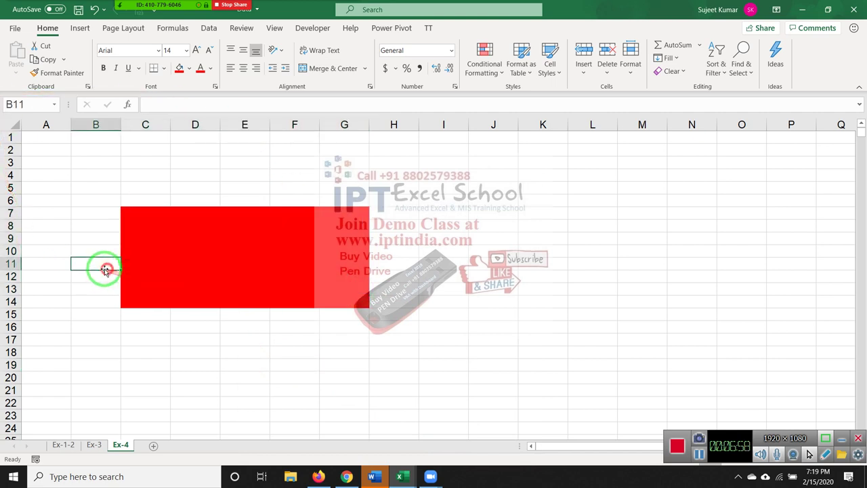
right_click(116, 445)
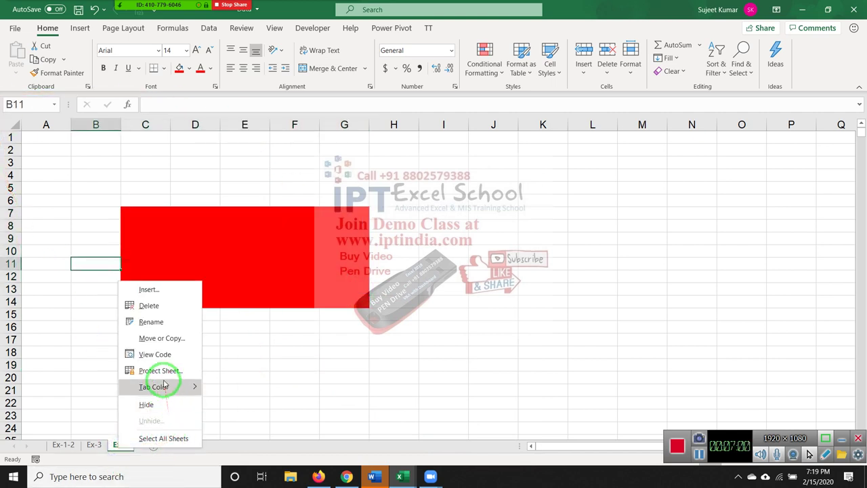
left_click(163, 370)
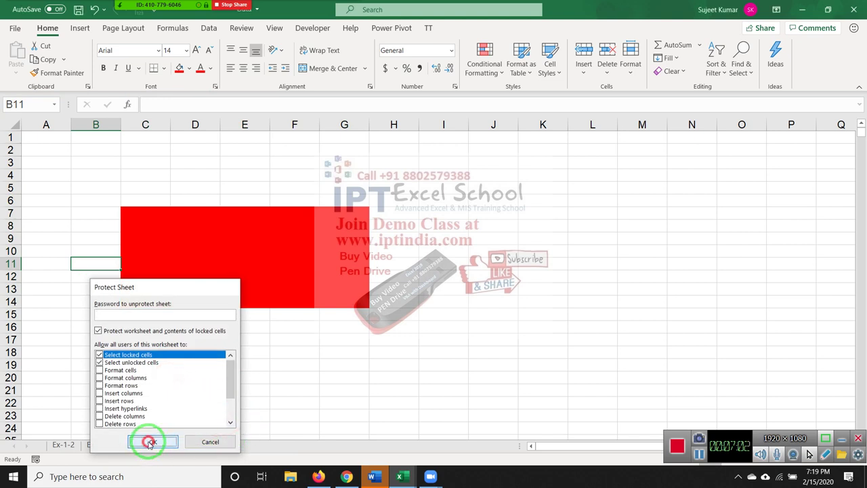
Step: Protect Ex-4, enter 'ghjgh' in unlocked C22, and confirm locked cell F13 rejects edits
left_click(153, 442)
left_click(145, 403)
type("ghjgh")
left_click(309, 355)
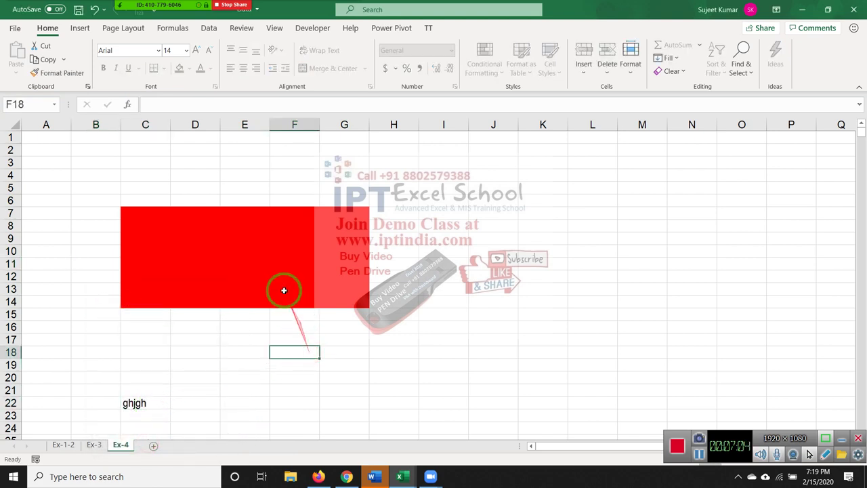
double_click(284, 289)
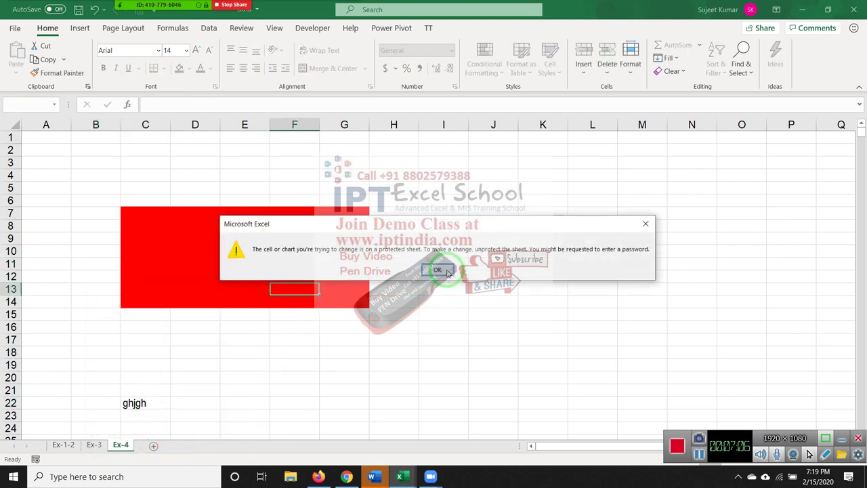
left_click(449, 273)
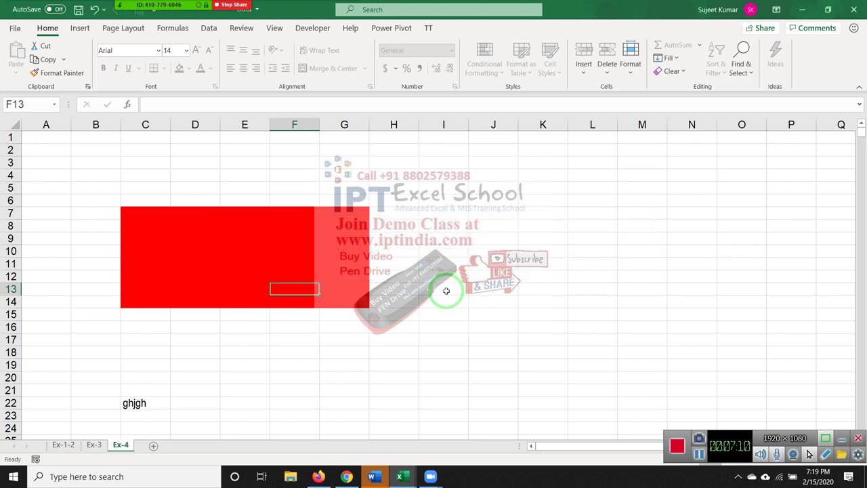
Step: Add a new sheet named Ex-5
left_click(154, 445)
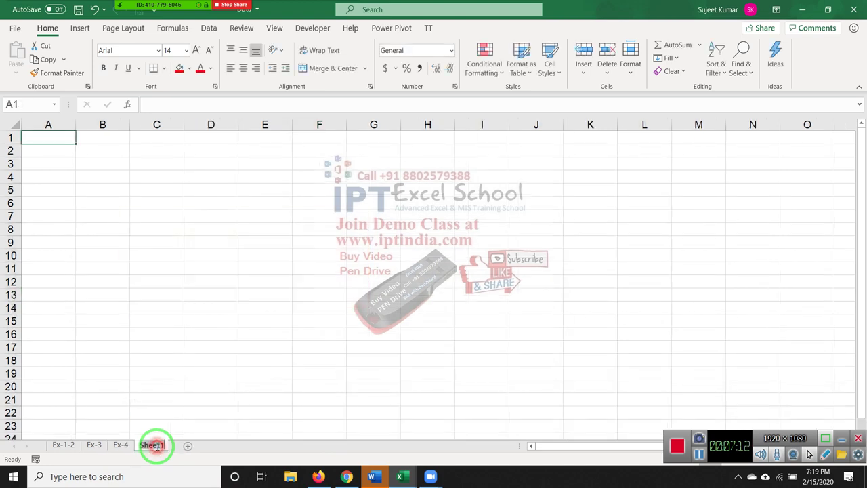
double_click(154, 445)
type("Ex-5")
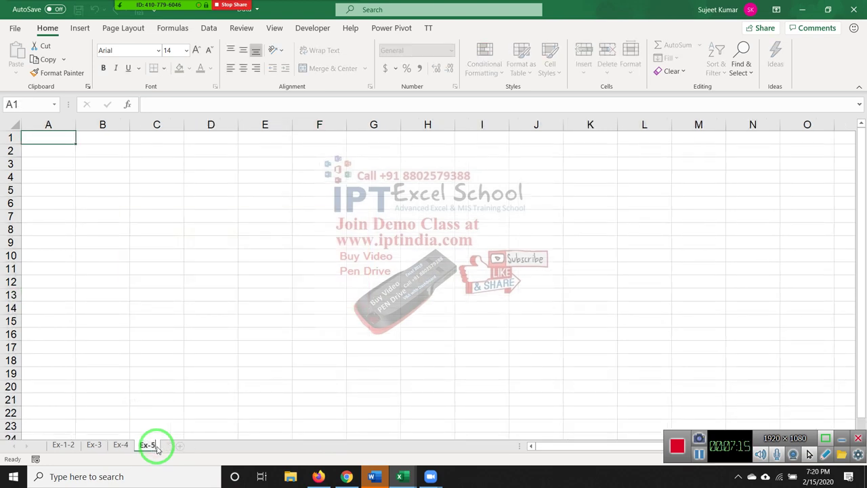
left_click(229, 372)
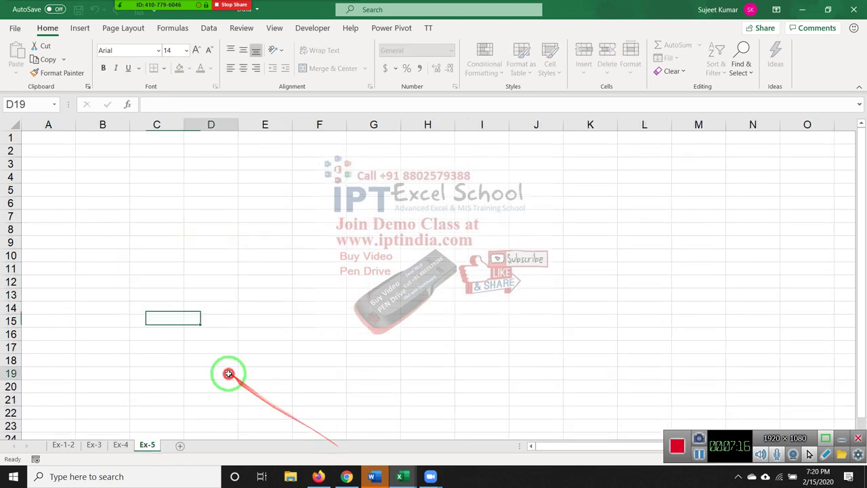
Step: Type first headers Name, Roll and Marks in A1:C1
left_click(50, 150)
left_click(49, 141)
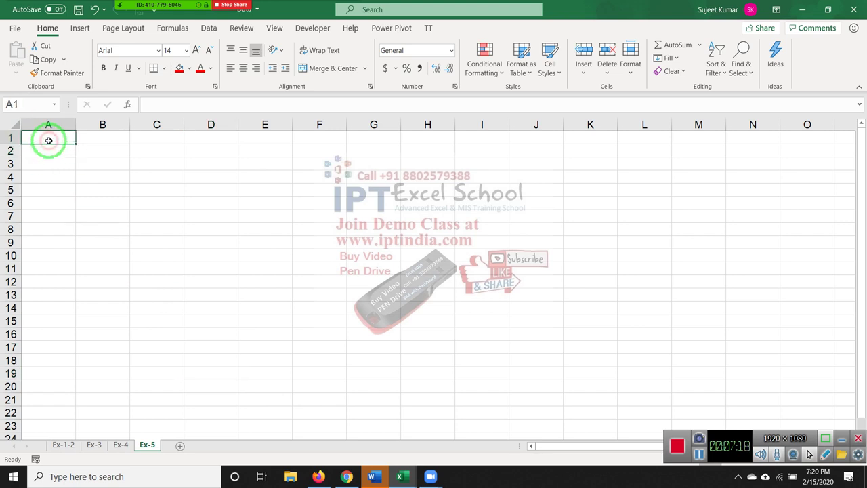
type("Name")
key("Tab")
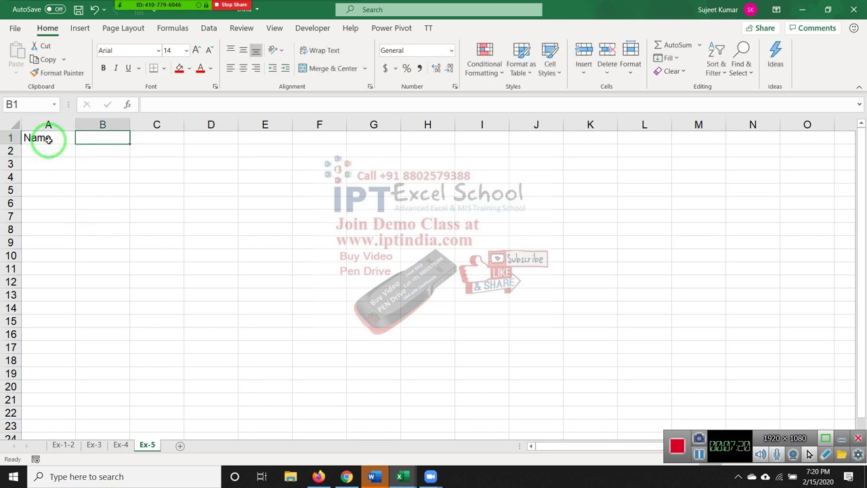
type("Rp")
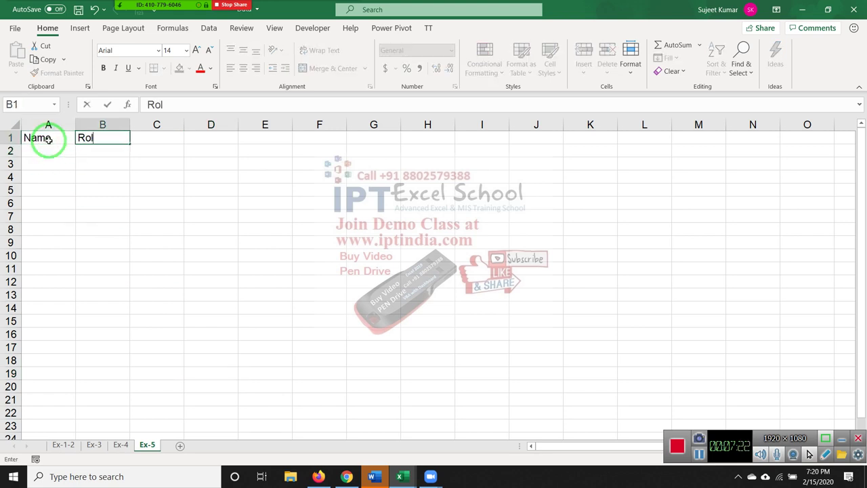
type("l")
key("Tab")
type("M")
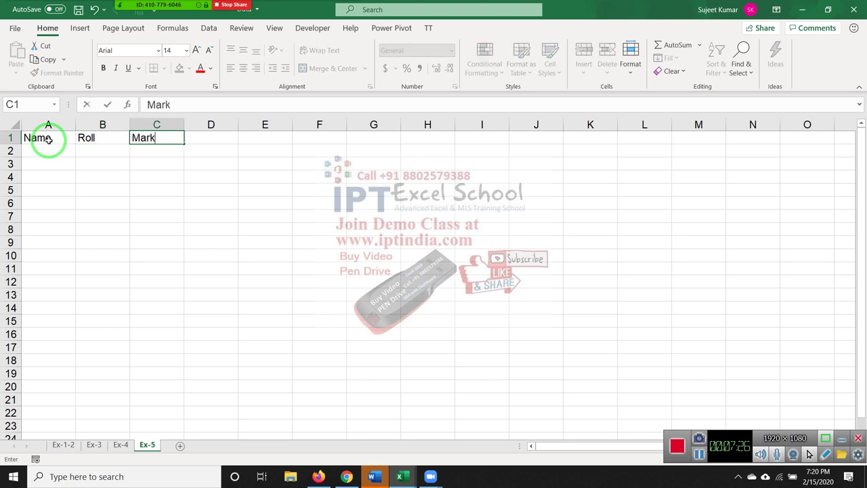
key("Return")
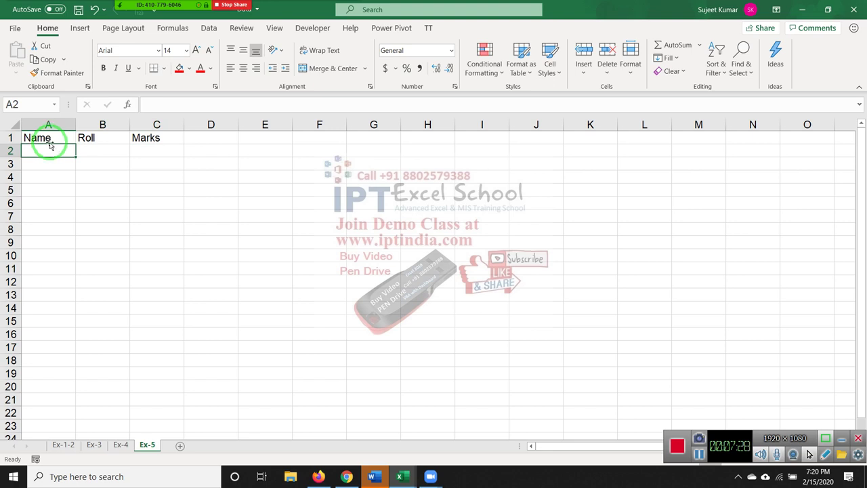
Step: Replace the headers with Qty, MRP, Com, GST and Total in B1:F1
left_click(102, 139)
type("Qty")
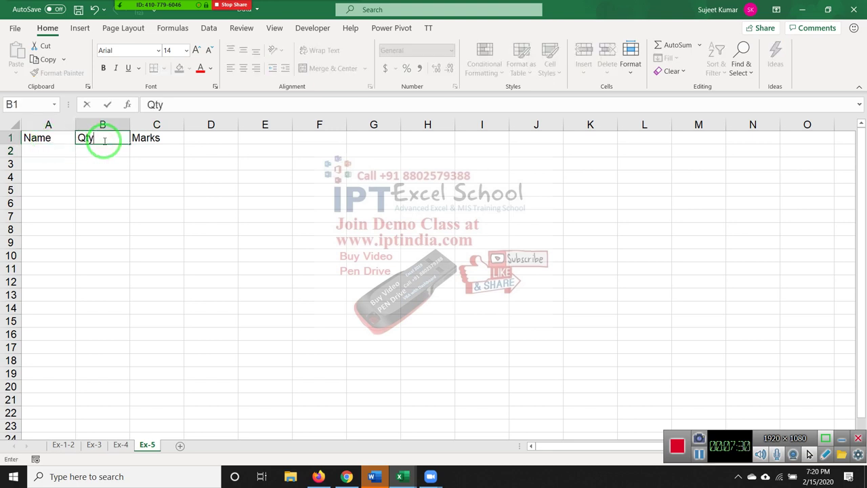
key("Tab")
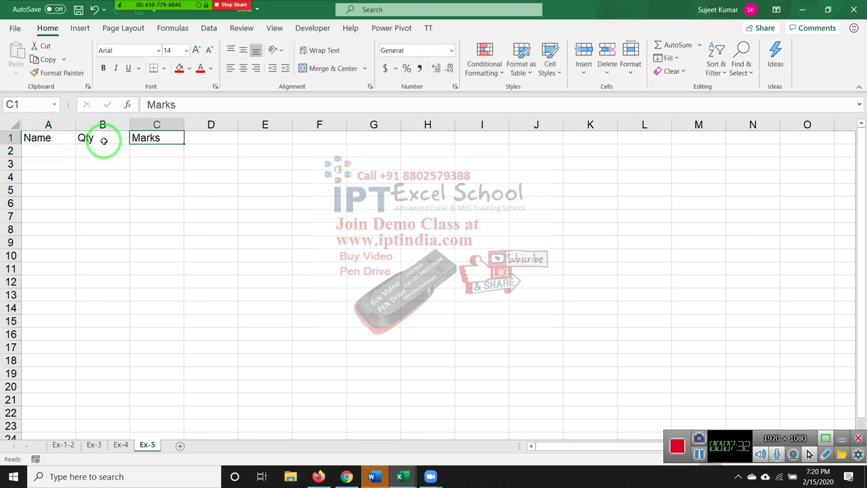
type("MRP")
key("Tab")
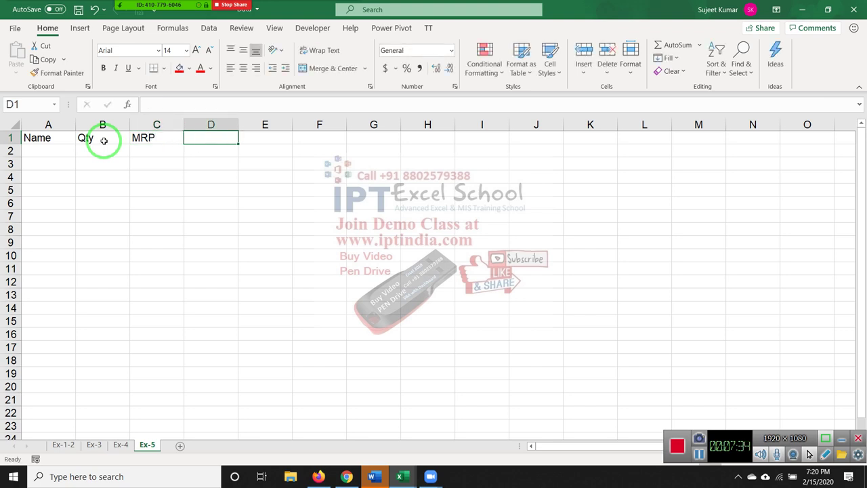
type("X")
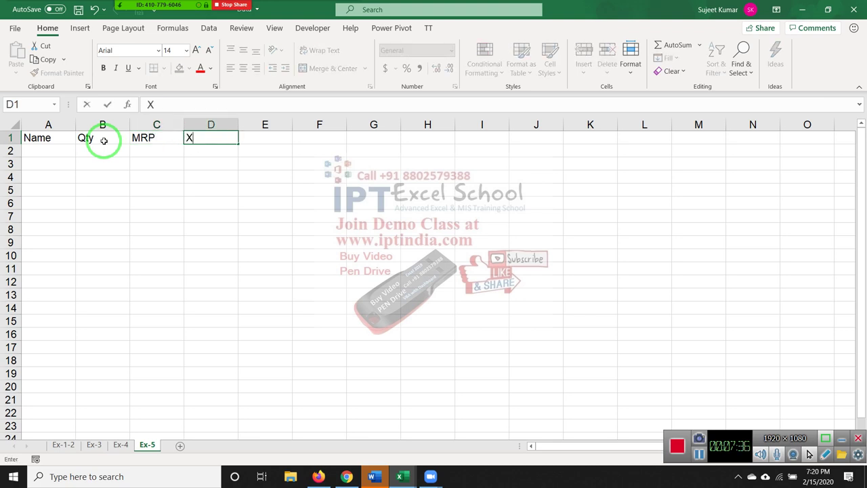
type("Com")
key("Tab")
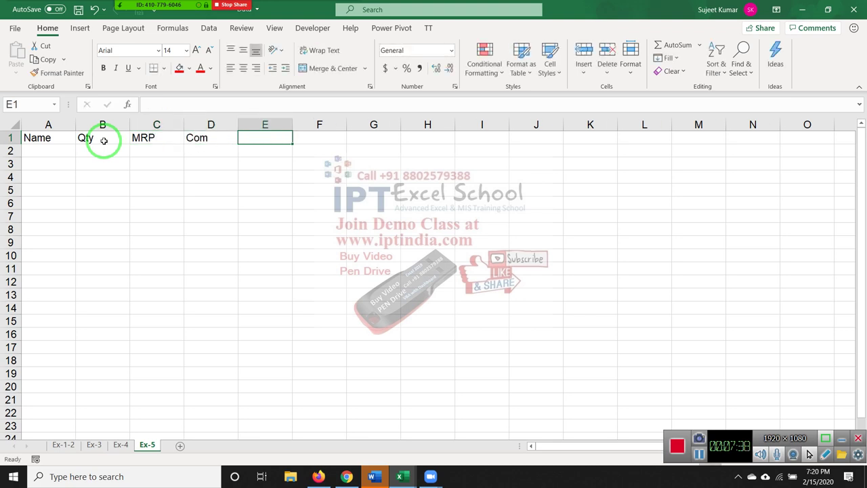
type("GST")
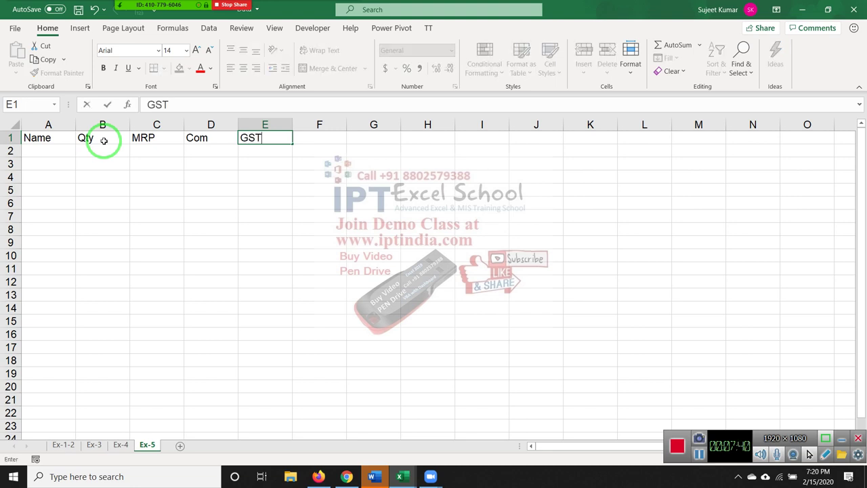
key("Tab")
type("T")
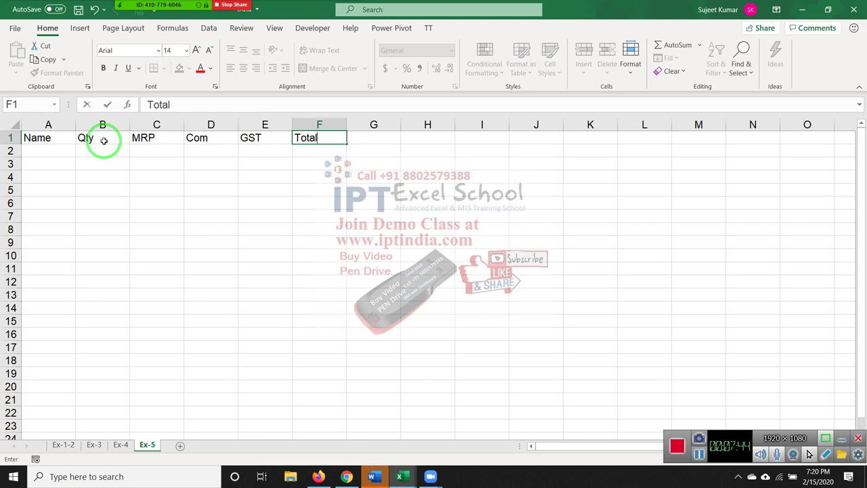
key("Left")
key("Left")
key("Left")
Step: Insert a new column D headed Amt, then add Date and Time headers
key("Right")
key("ctrl+space")
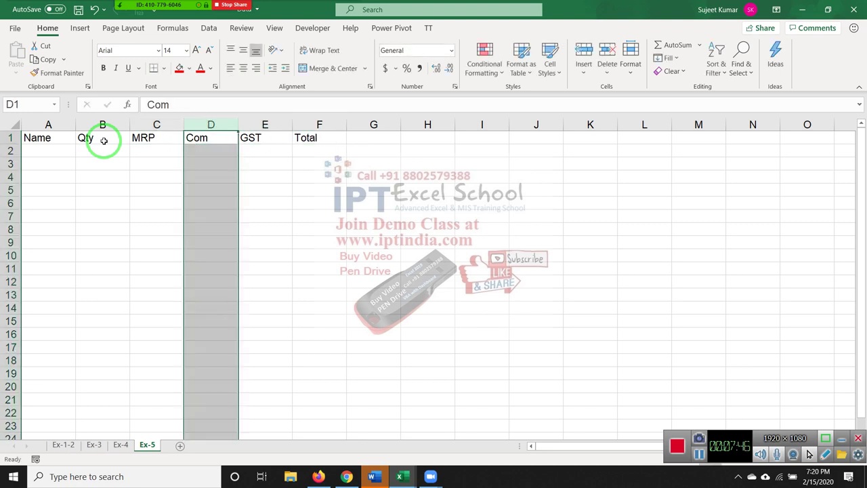
key("ctrl+shift+plus")
type("Amt")
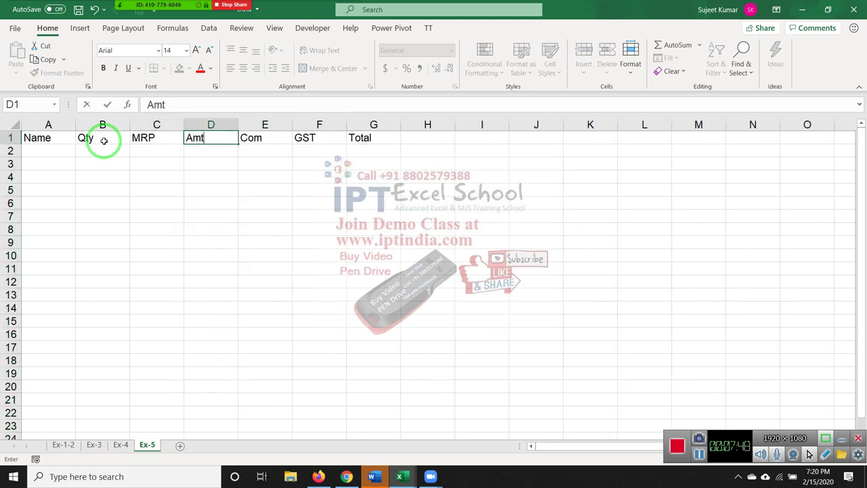
left_click(414, 134)
type("Date")
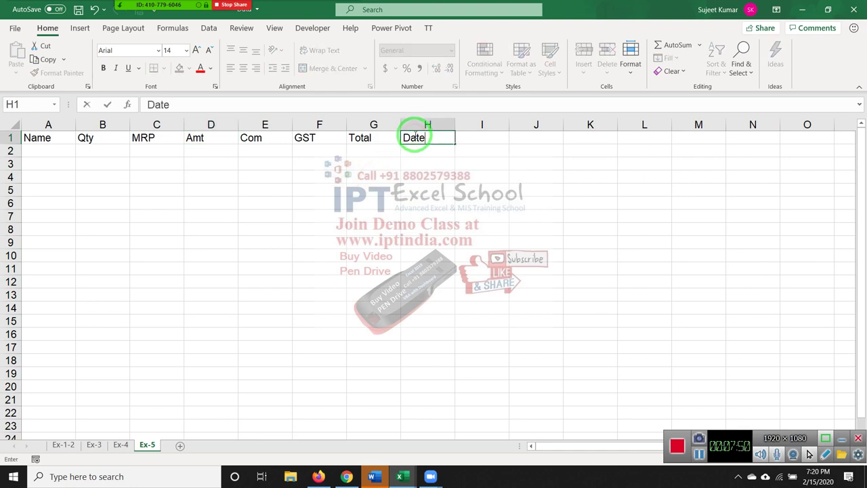
key("Tab")
type("Tim")
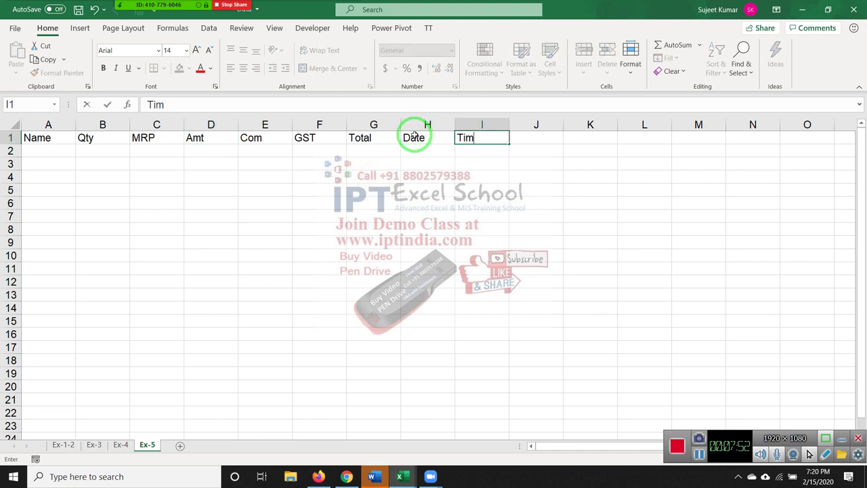
type("er")
Step: Enter the Amt formula =B2*C2 in D2 and fill it down to D12
left_click(301, 150)
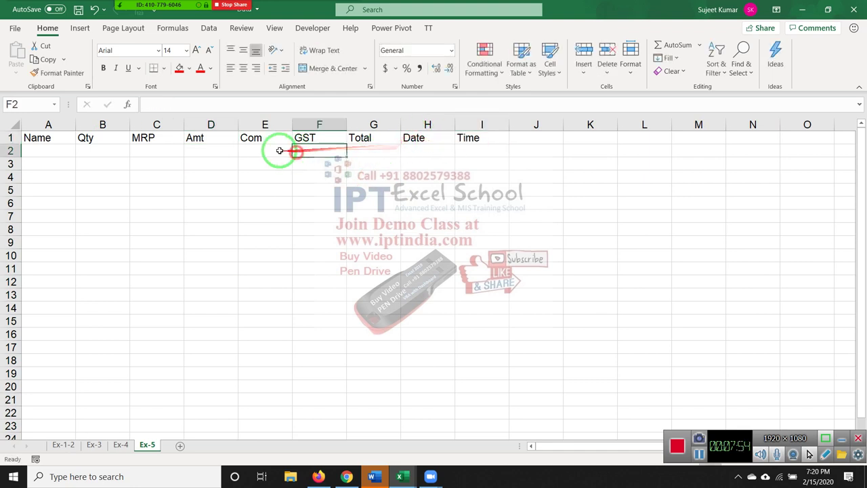
left_click(199, 151)
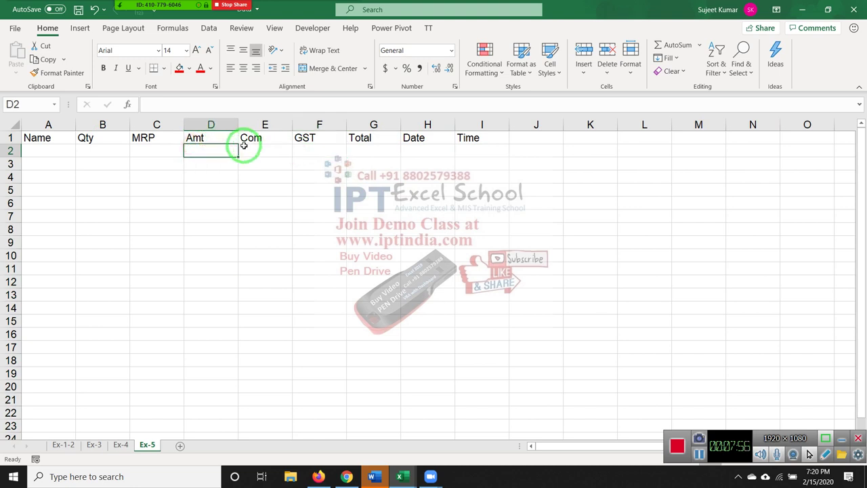
type("=")
key("Left")
key("Left")
type("*")
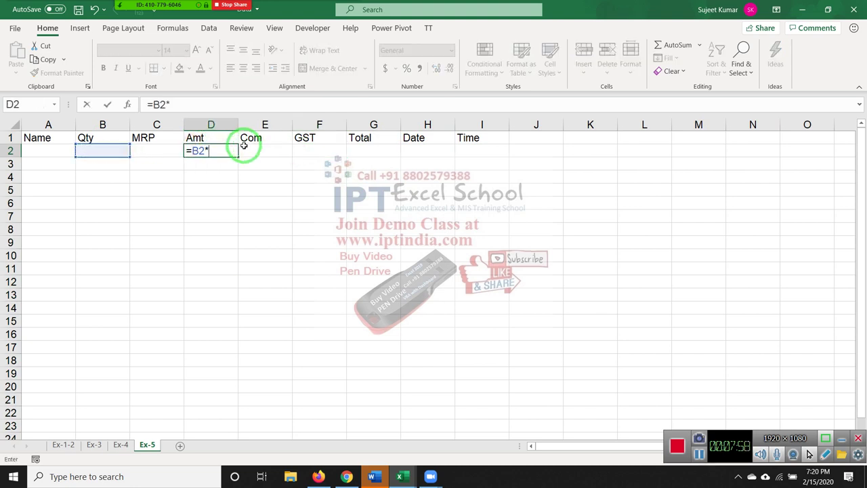
key("Left")
key("Return")
key("Up")
key("Up")
key("Down")
key("shift+Down")
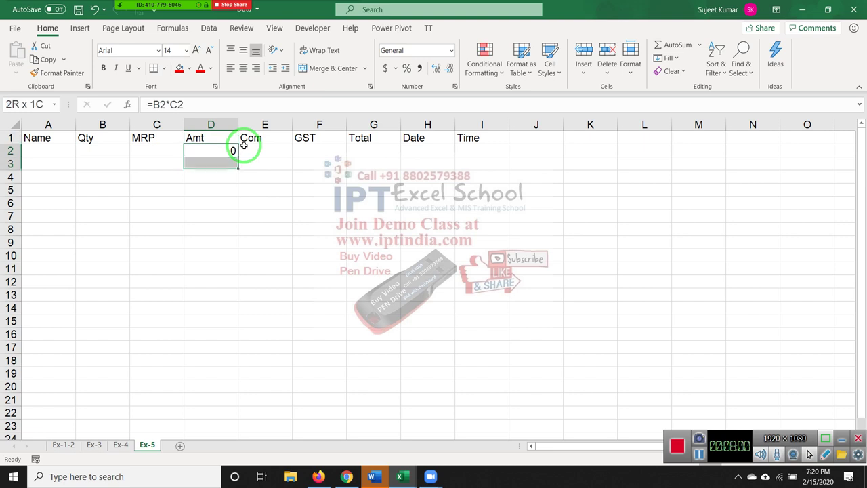
key("shift+Down")
key("shift+Down")
key("shift+Down")
key("shift+Down")
key("shift+Down")
key("shift+Down")
key("shift+Down")
key("shift+Down")
key("ctrl+d")
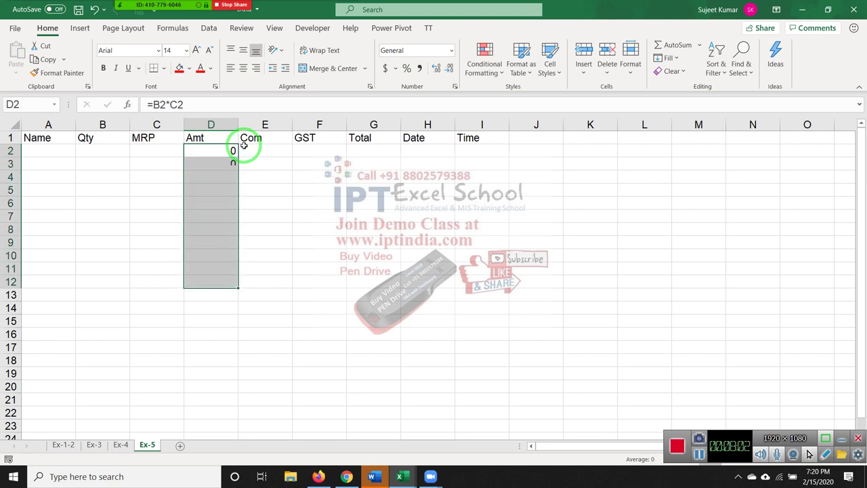
key("Right")
Step: Enter the Com formula =D2*2% in E2 and fill it down to E12
type("=")
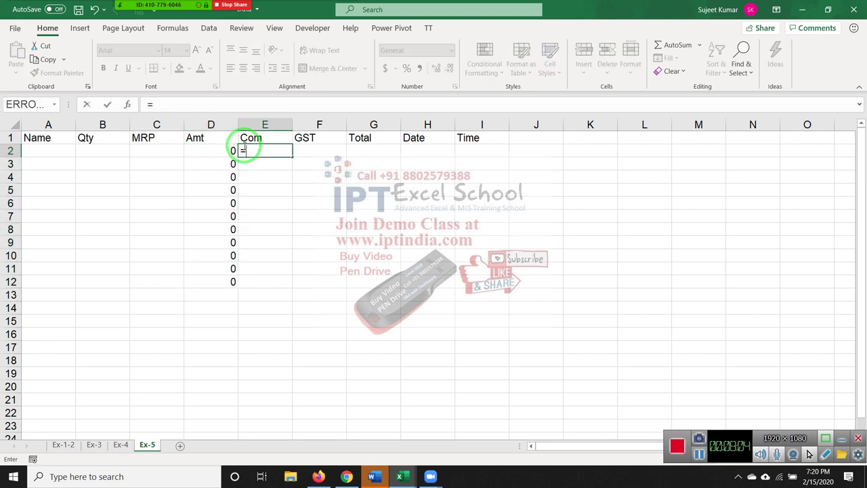
key("Left")
type("*")
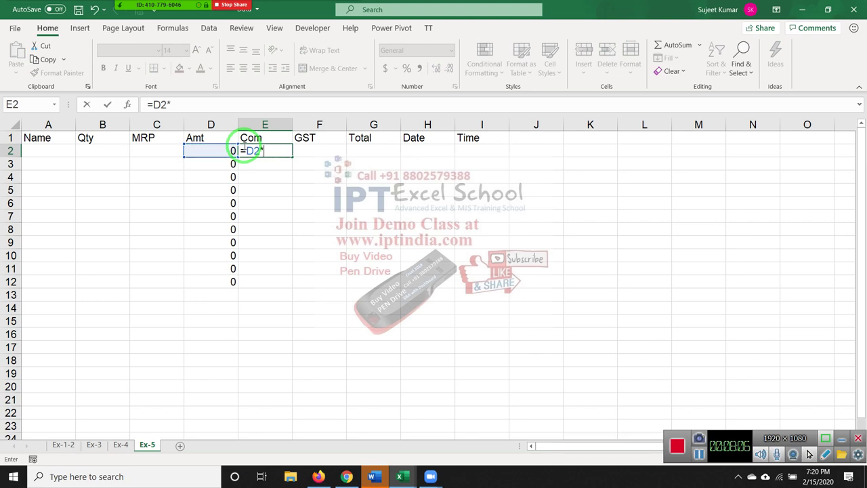
type("%")
key("Return")
key("Left")
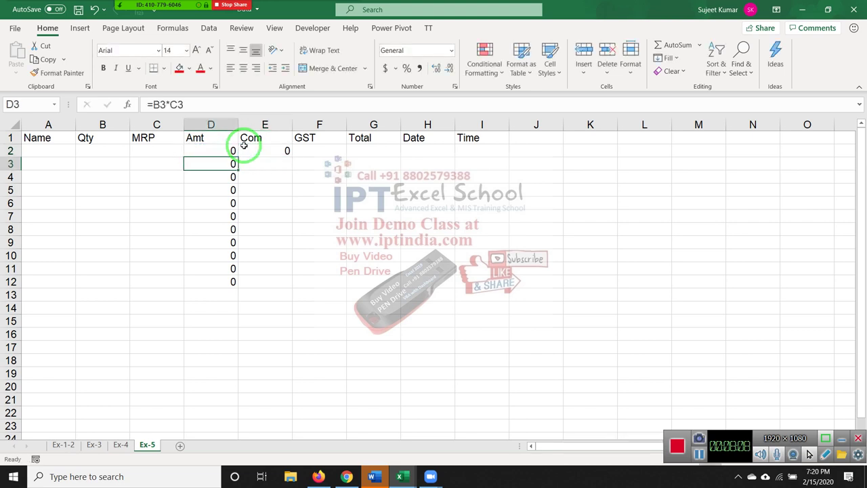
key("Down")
key("Down")
key("Down")
key("Right")
key("ctrl+shift+Up")
key("ctrl+d")
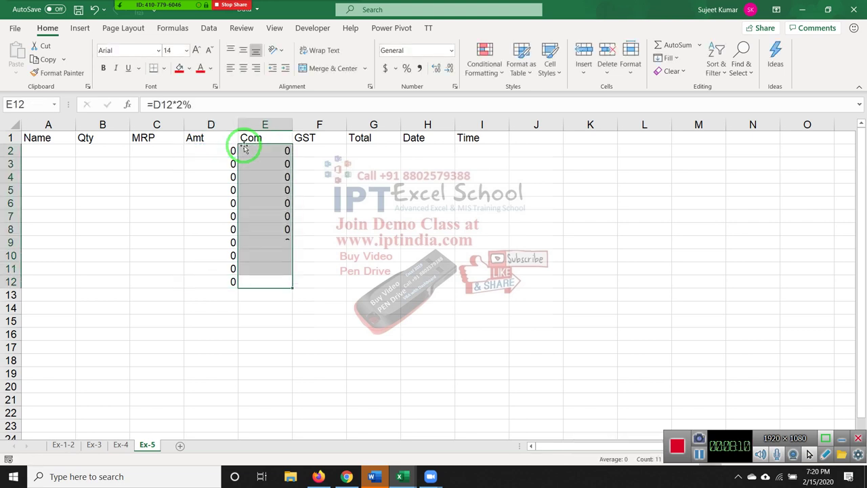
Step: Enter the GST formula =D2*18% in F2 and fill it down to F12
key("Right")
key("ctrl+Up")
key("Down")
type("=")
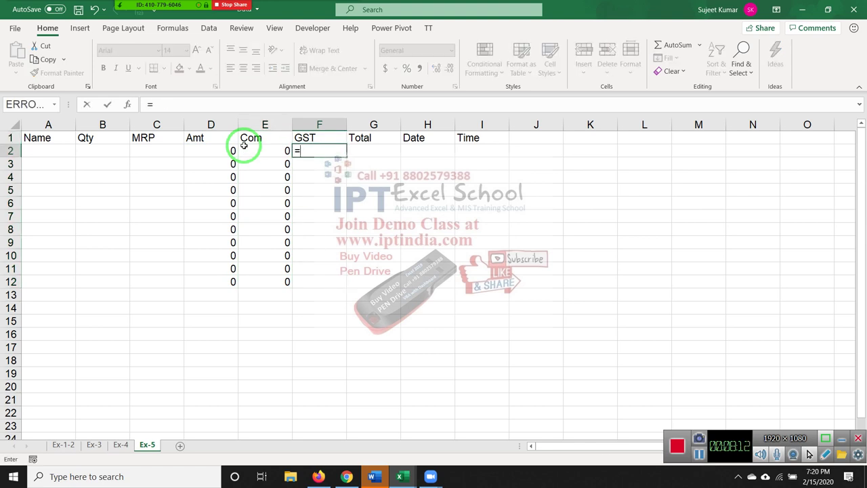
key("Left")
key("Left")
type("*")
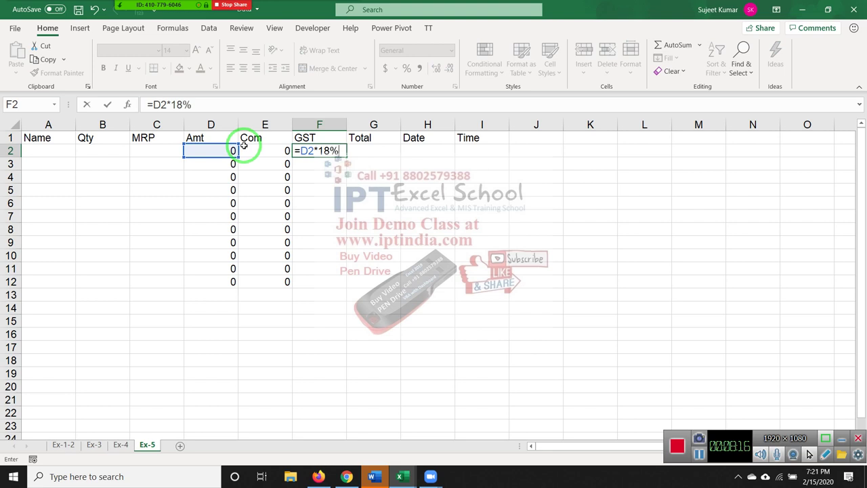
key("Return")
key("Left")
key("ctrl+Down")
key("Right")
key("ctrl+shift+Up")
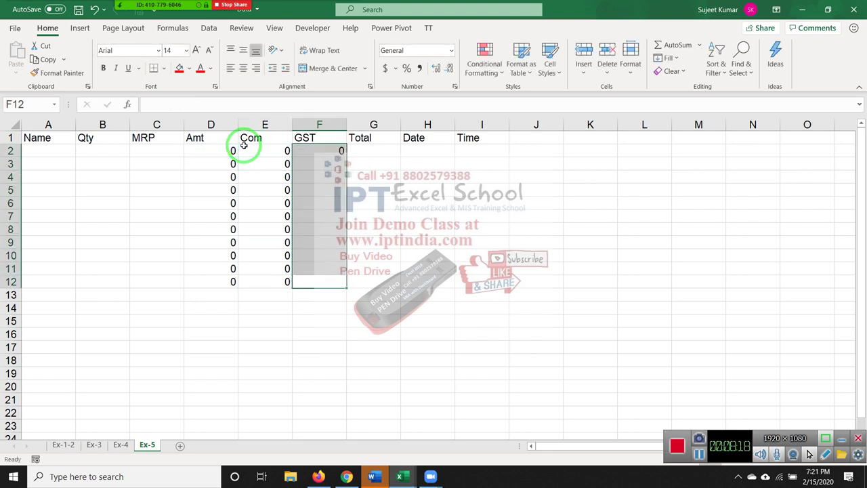
key("ctrl+d")
Step: AutoSum =SUM(D2:F2) as the Total in G2 and extend it to G12
key("Right")
key("ctrl+Up")
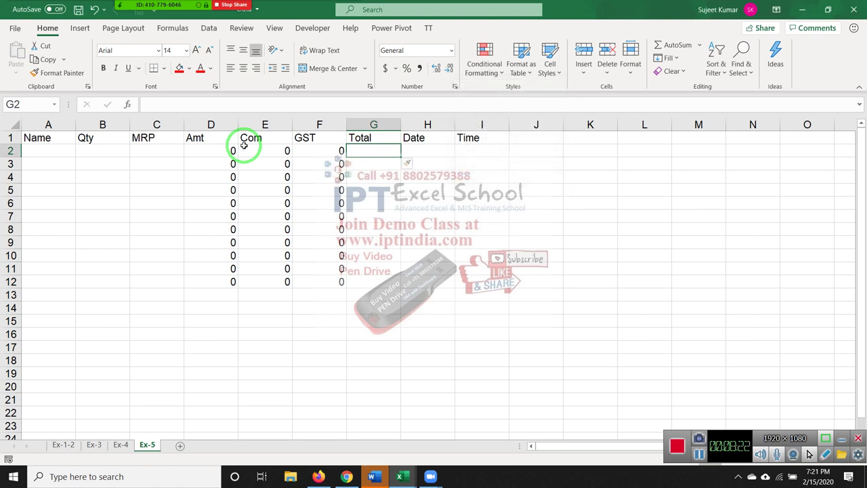
key("alt+equal")
key("Return")
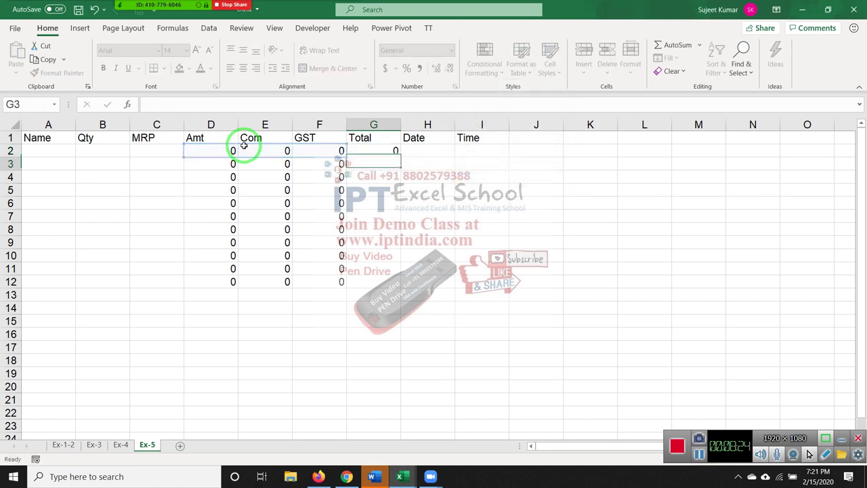
key("Left")
key("ctrl+Down")
key("Right")
key("ctrl+shift+Up")
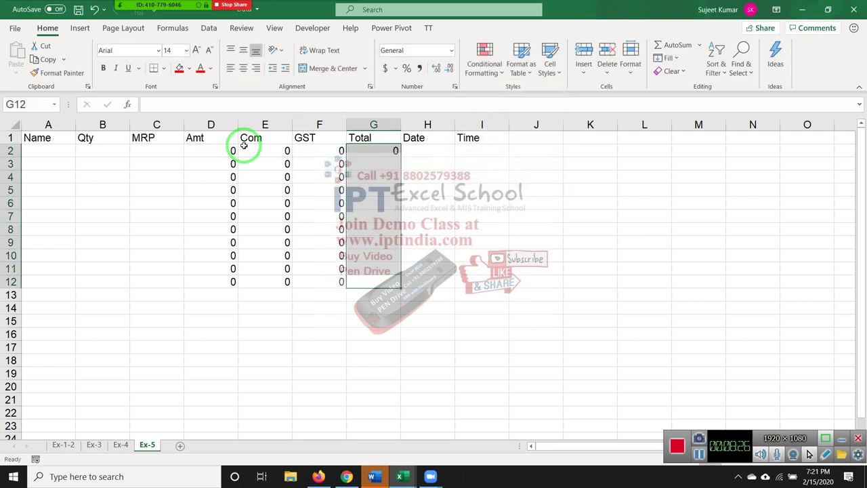
key("alt+equal")
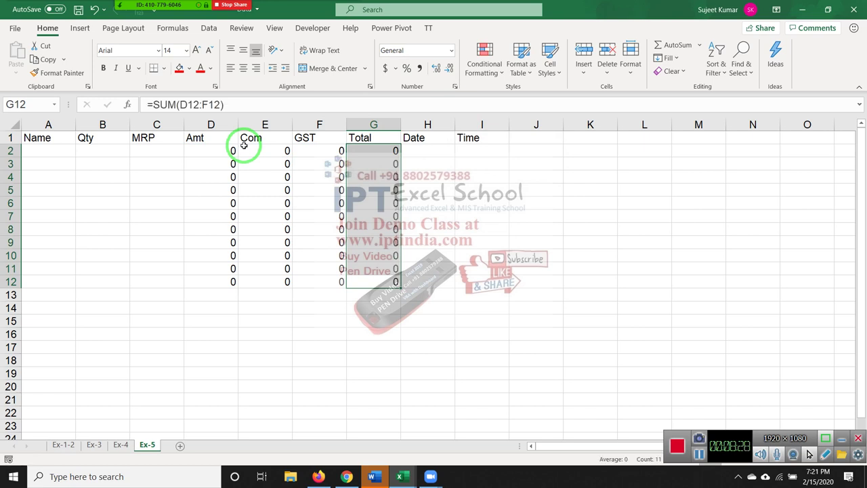
key("Right")
key("ctrl+Up")
key("Down")
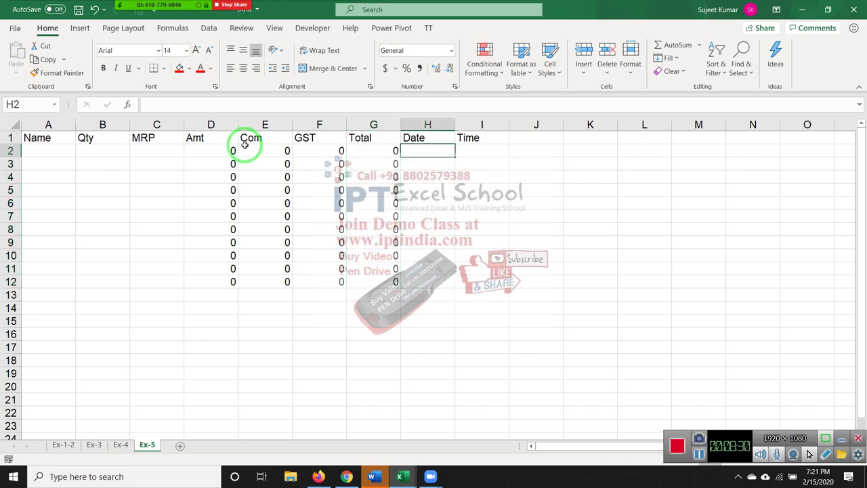
key("ctrl+semicolon")
key("Tab")
key("ctrl+shift+semicolon")
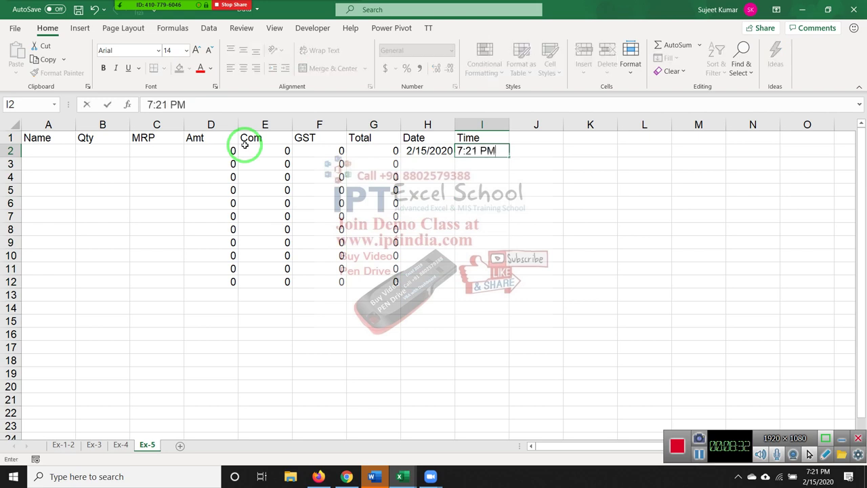
key("Return")
key("Up")
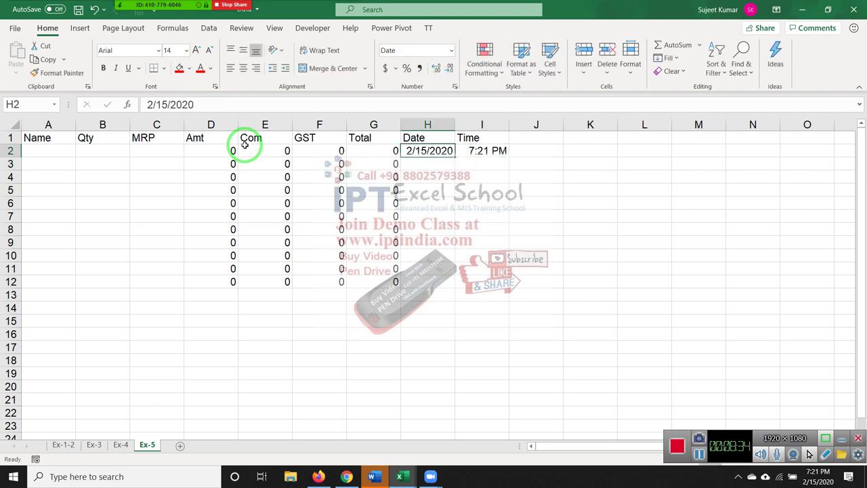
key("shift+Right")
key("shift+Right")
key("shift+Left")
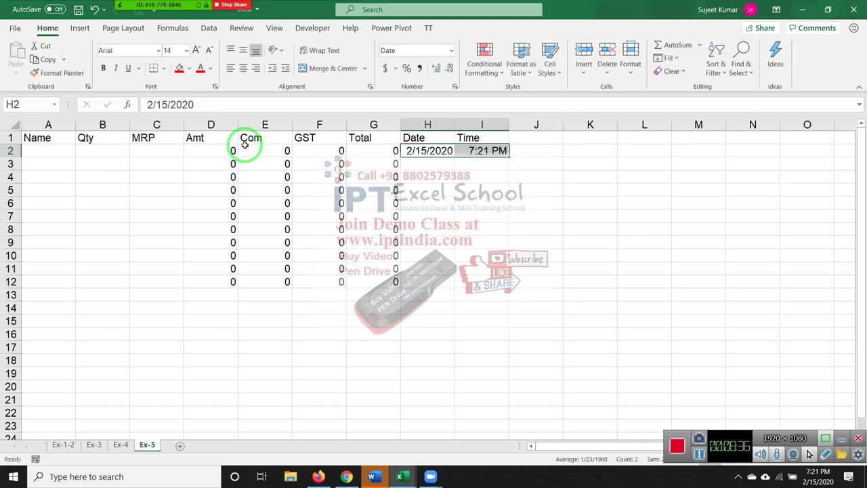
key("Delete")
Step: Enter an item name, Qty 25, MRP 36, today's date and 'time' in row 2
left_click(44, 149)
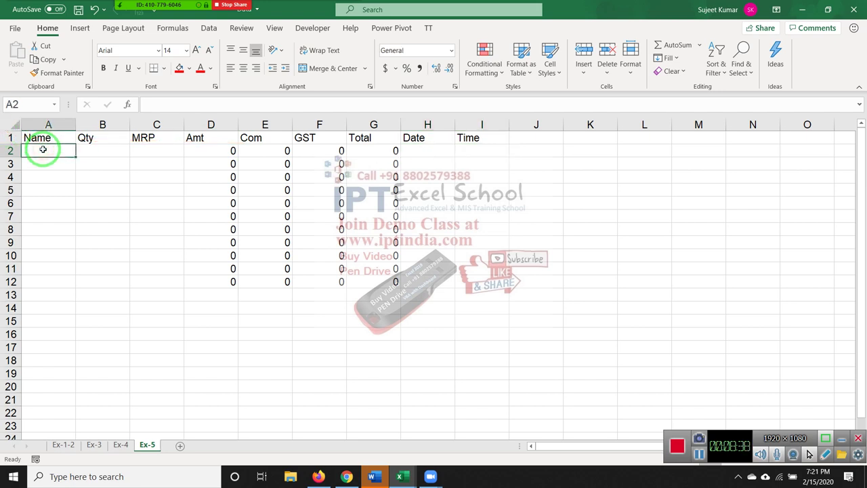
type("Pua")
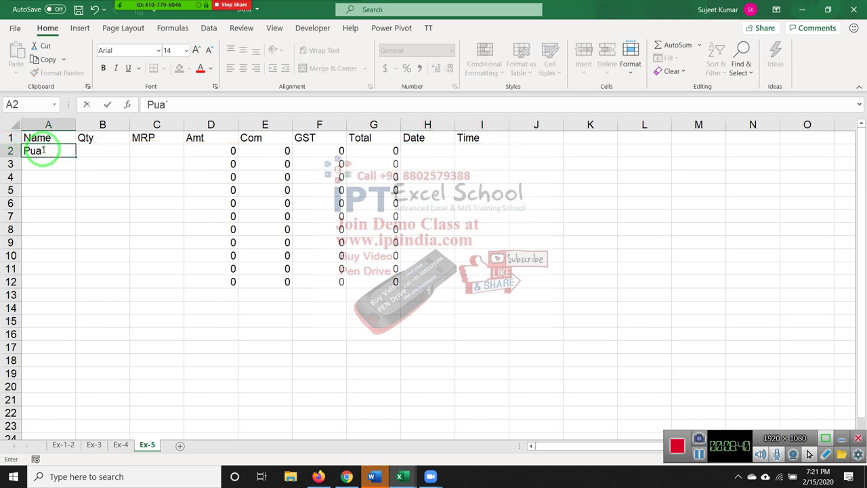
key("Tab")
type("25")
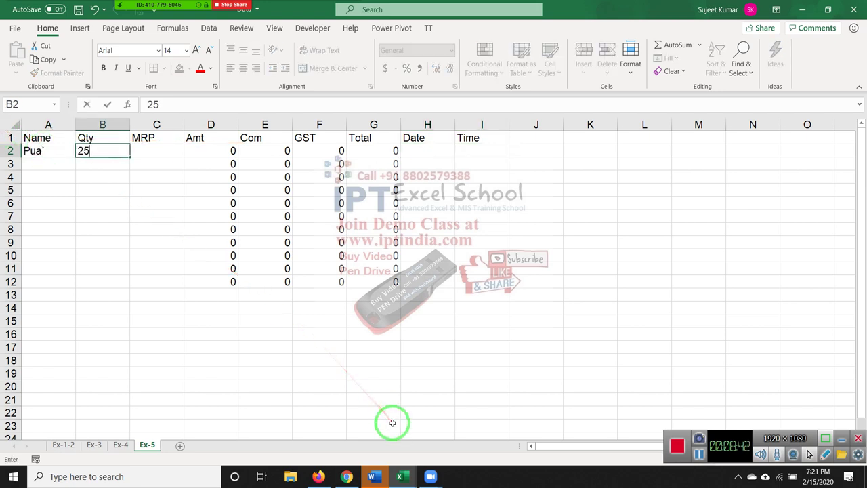
key("Tab")
type("36")
key("Tab")
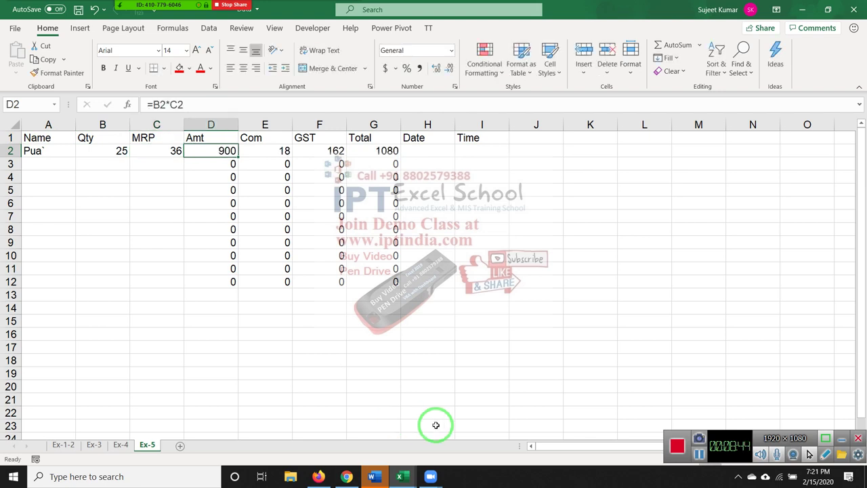
key("Tab")
key("Tab")
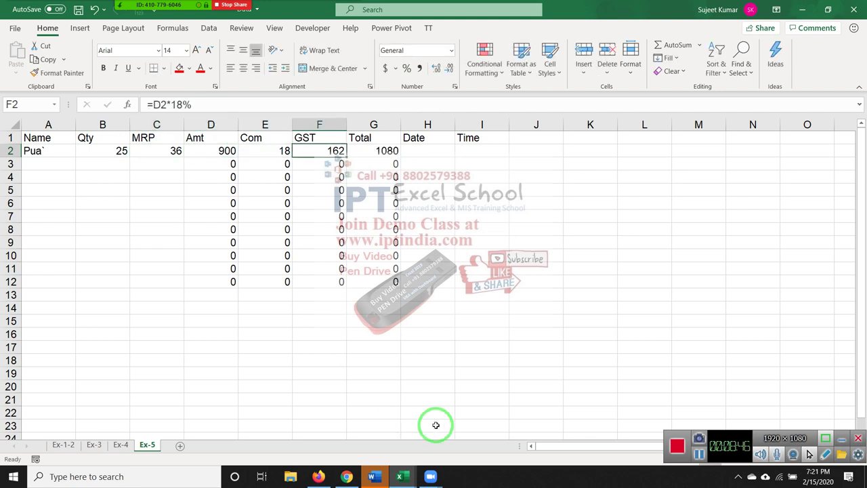
key("Tab")
key("Tab")
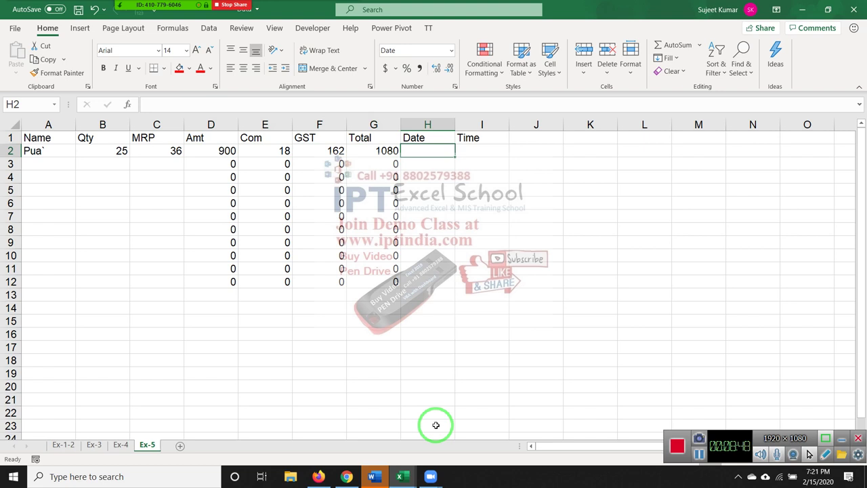
key("ctrl+semicolon")
key("Tab")
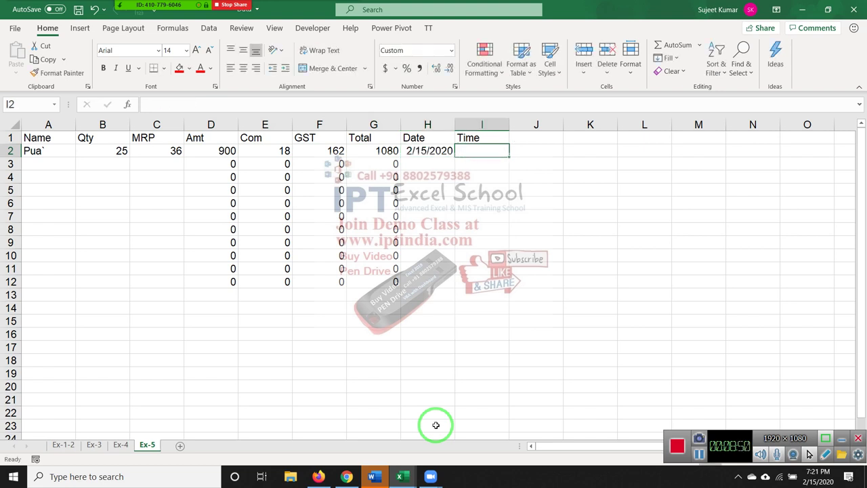
type("time")
key("Return")
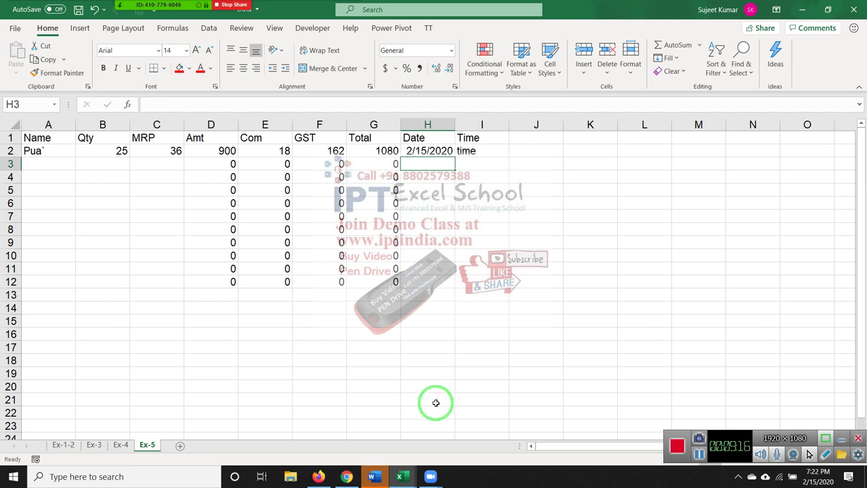
Step: Inspect the formulas in rows 3–4 and the 2/15/2020 date in H2
left_click(211, 164)
left_click_drag(281, 171, 386, 176)
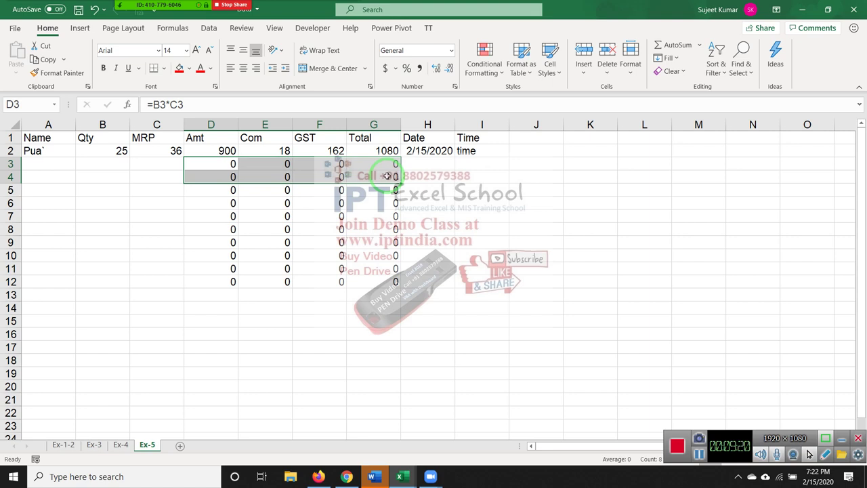
left_click(163, 166)
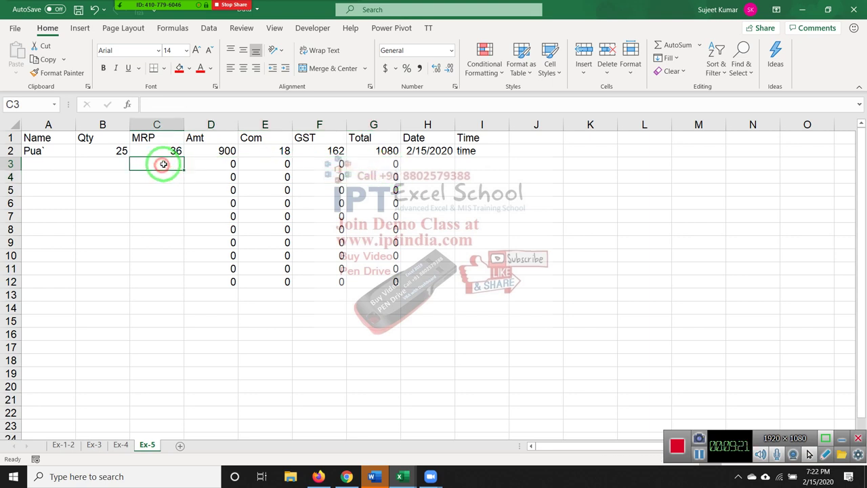
left_click(441, 154)
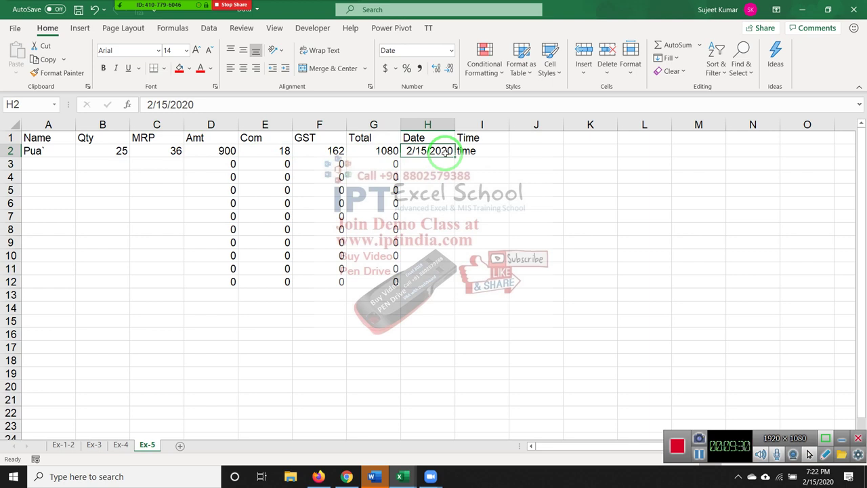
left_click(14, 123)
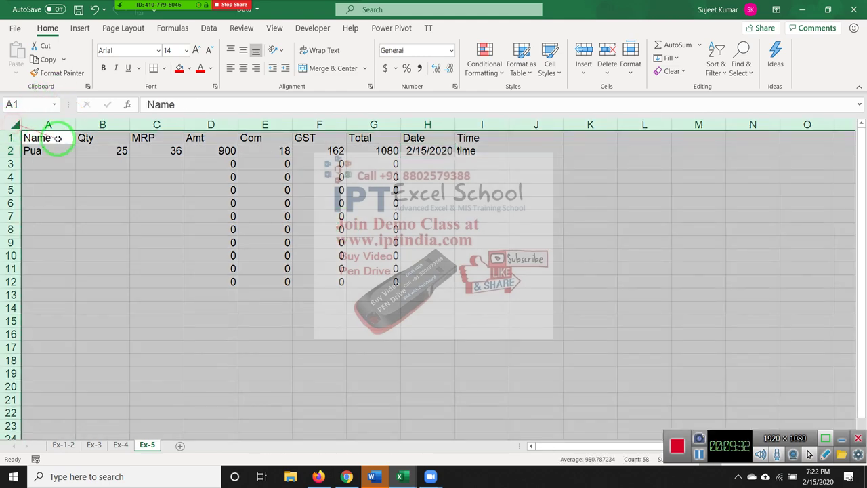
Step: Unlock every cell on the Ex-5 sheet by clearing Locked in Format Cells > Protection
right_click(121, 153)
left_click(160, 302)
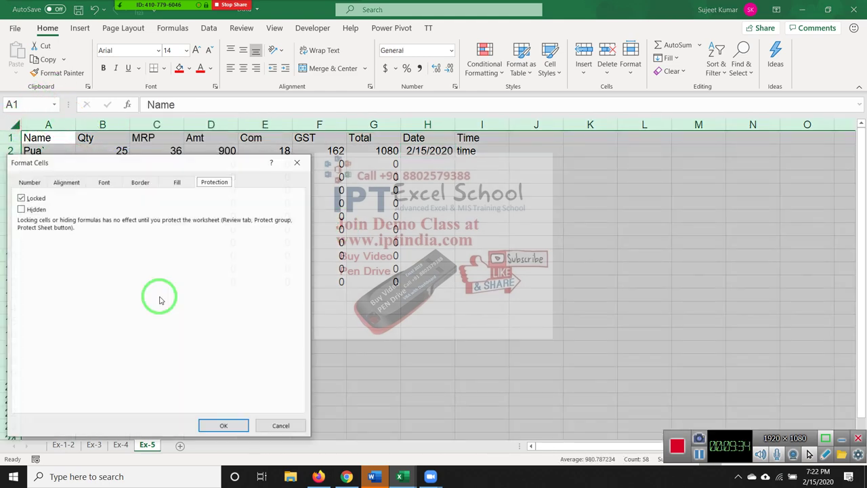
left_click_drag(136, 163, 381, 141)
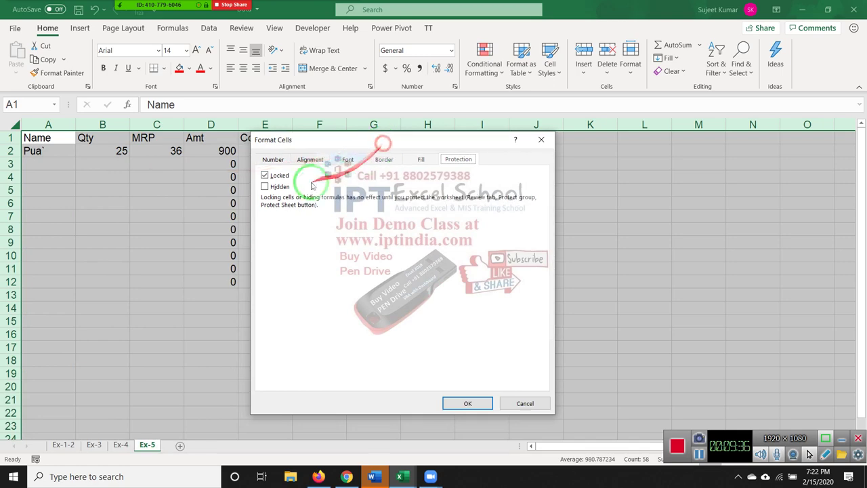
left_click(265, 176)
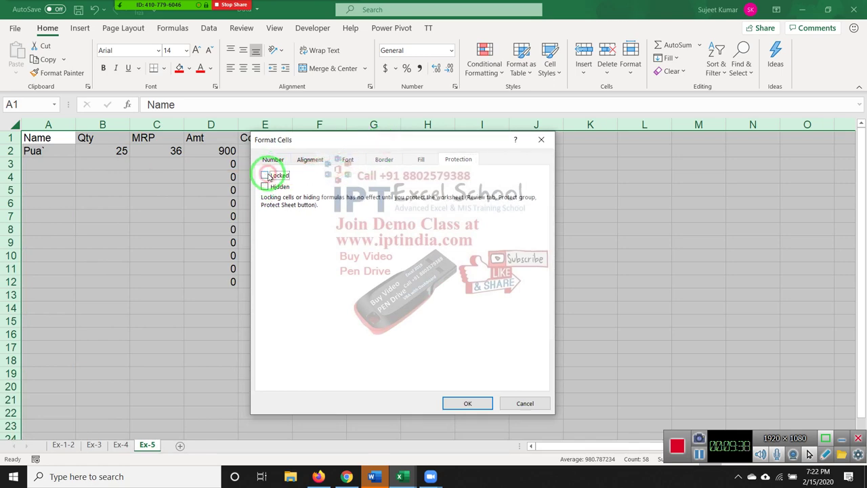
left_click(467, 403)
Step: Lock columns D:G (Amt, Com, GST, Total) again through Format Cells > Protection
left_click_drag(208, 125, 373, 127)
right_click(373, 129)
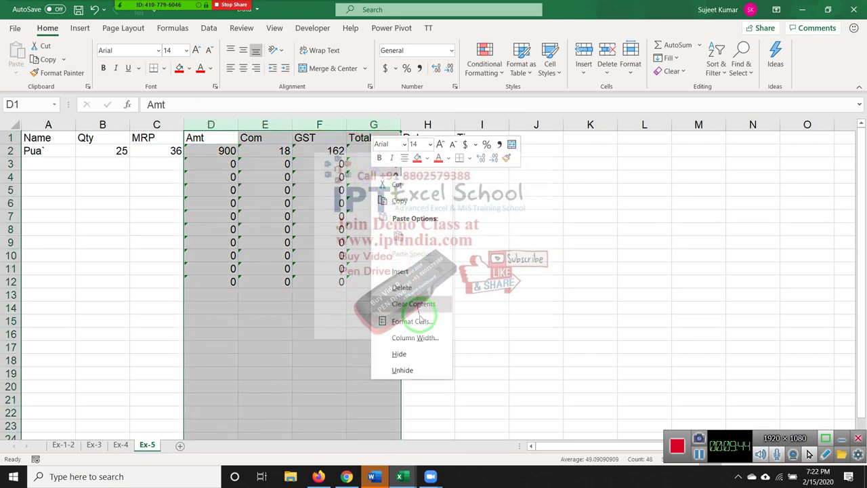
left_click(411, 321)
left_click(282, 213)
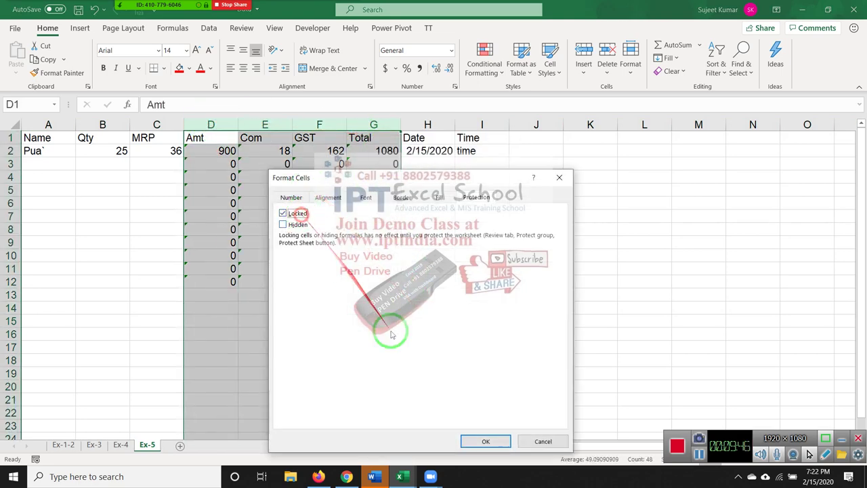
left_click(486, 441)
left_click(373, 333)
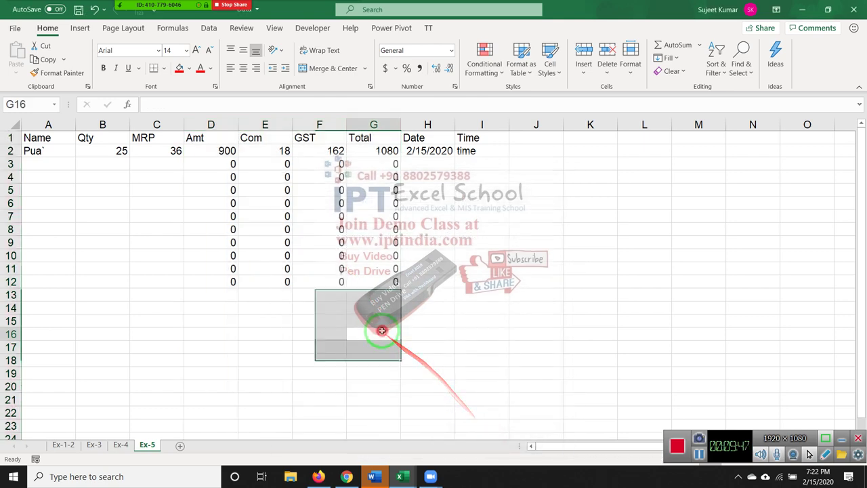
left_click(23, 283)
Step: Protect Ex-5 with only 'Select unlocked cells' allowed, leaving 'Select locked cells' unchecked
right_click(150, 442)
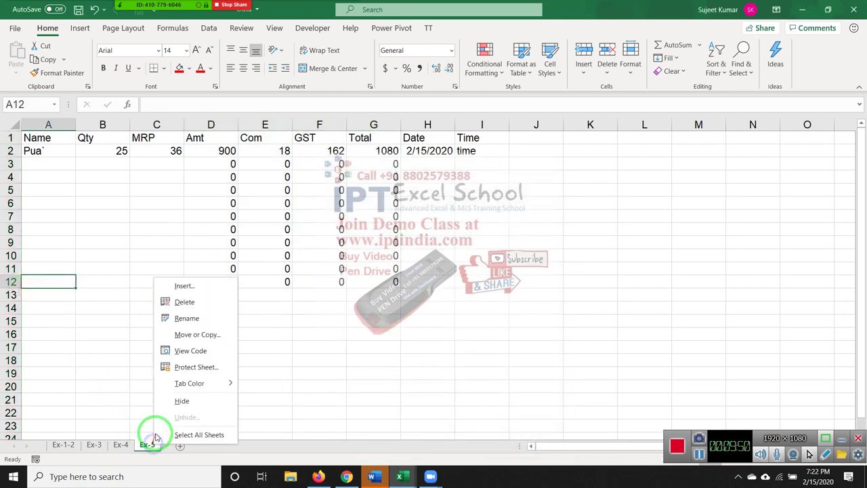
left_click(177, 367)
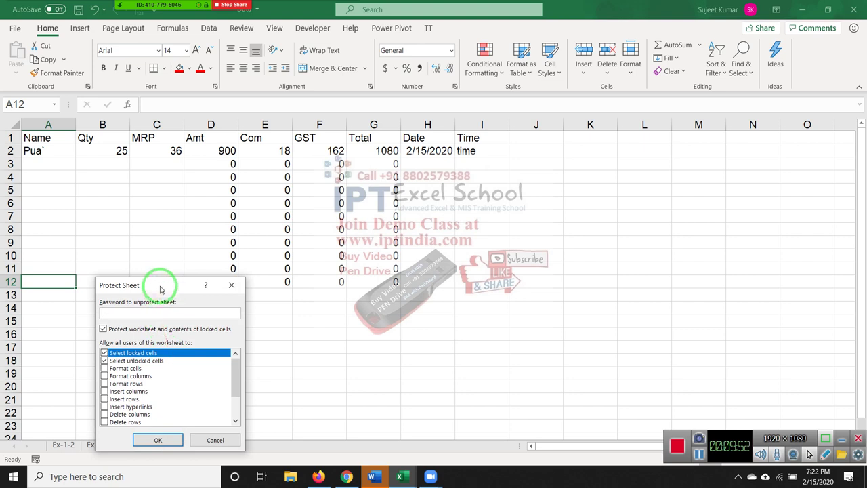
left_click_drag(161, 290, 161, 268)
left_click(104, 332)
left_click(104, 338)
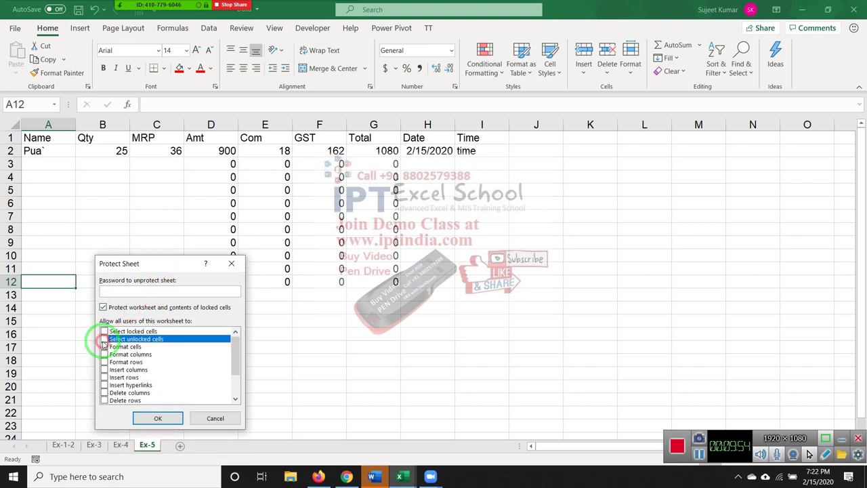
left_click(103, 332)
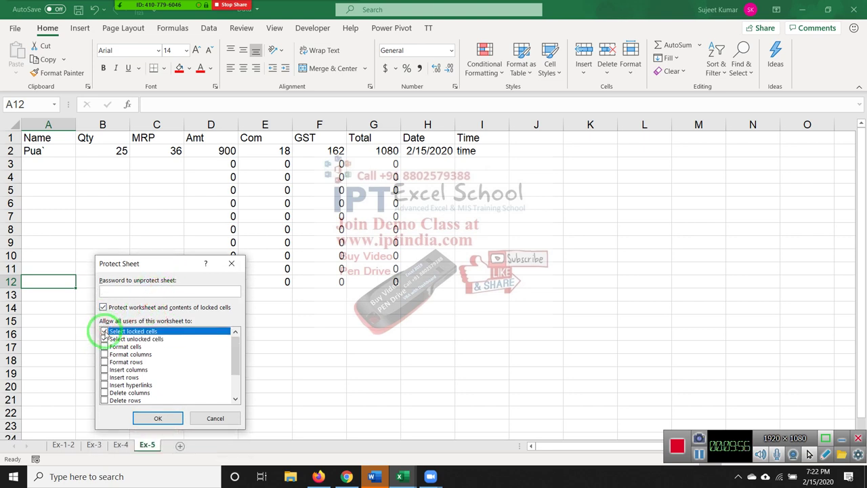
left_click(103, 331)
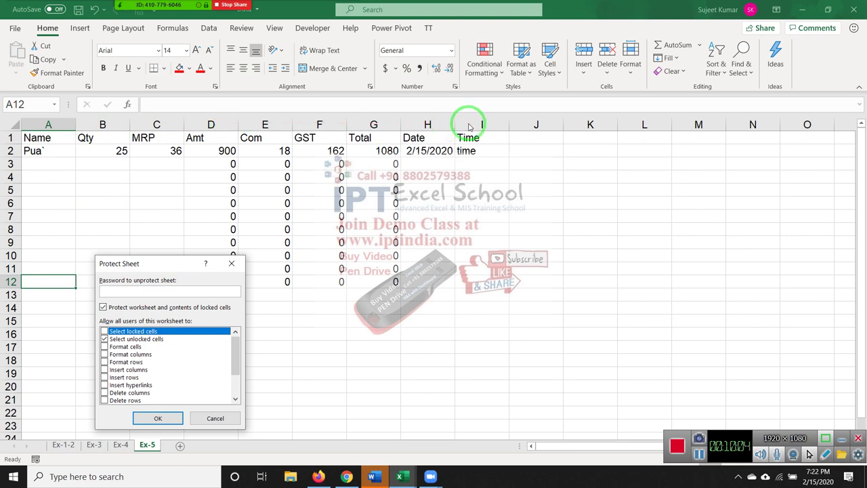
left_click_drag(232, 123, 304, 129)
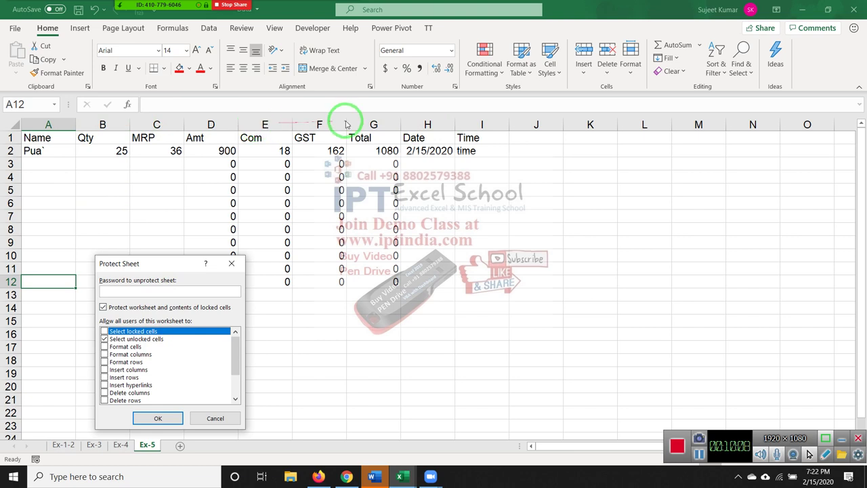
left_click_drag(344, 121, 243, 139)
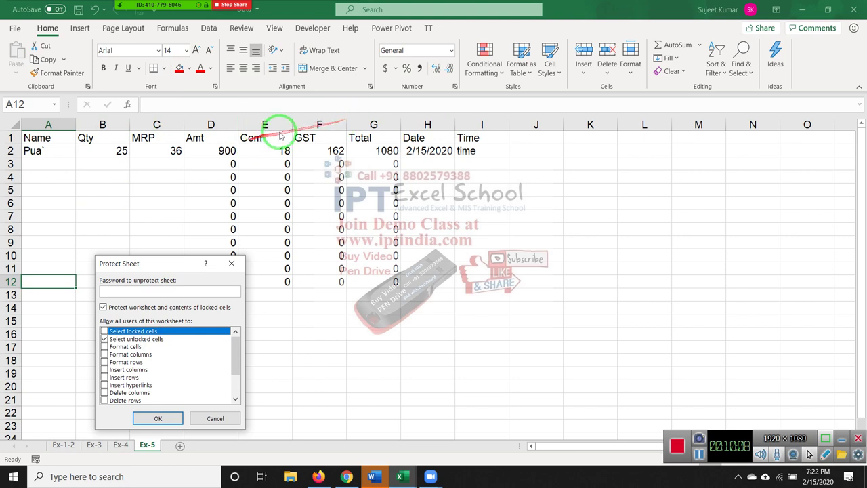
left_click(164, 421)
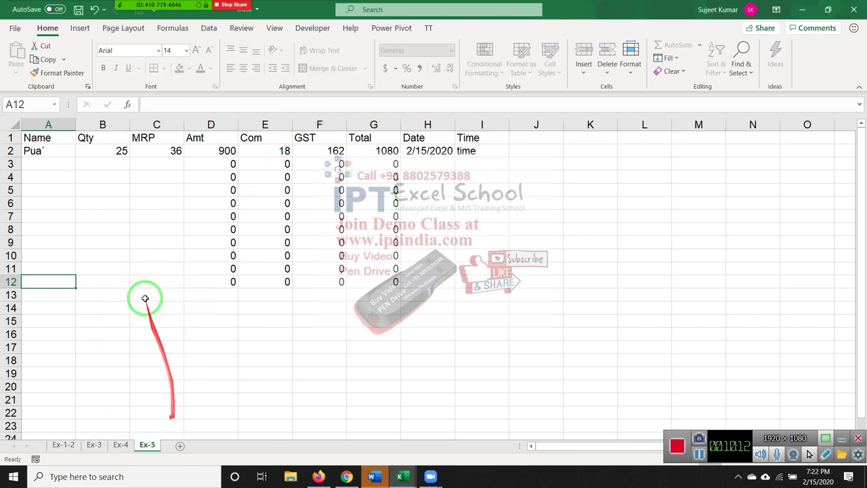
Step: Enter a name in A3, quantity 74 in B3 and MRP 36 in C3
left_click(66, 171)
left_click(67, 169)
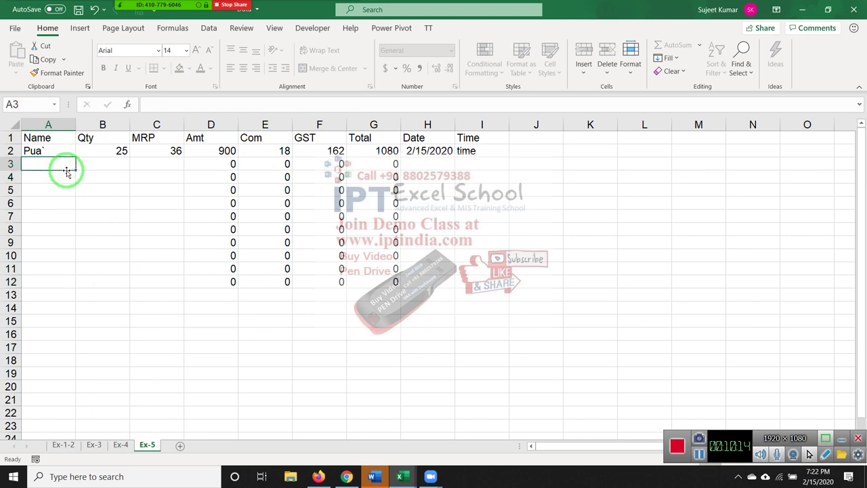
type("Neeraj")
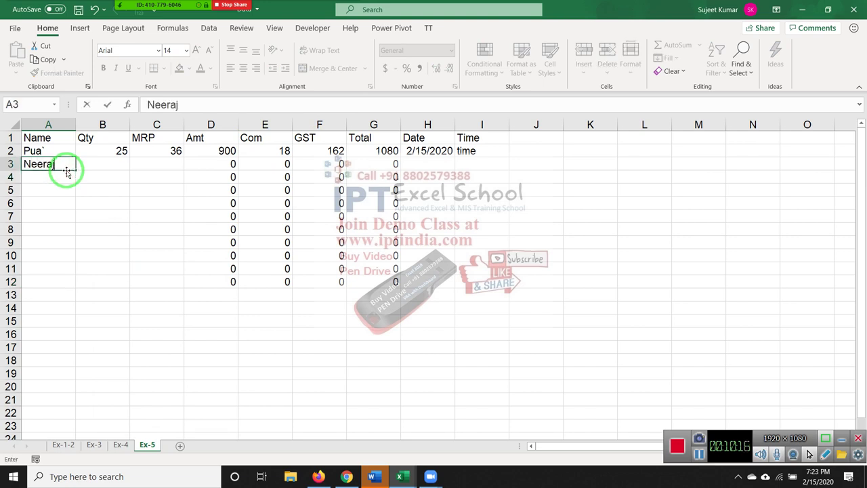
key("Tab")
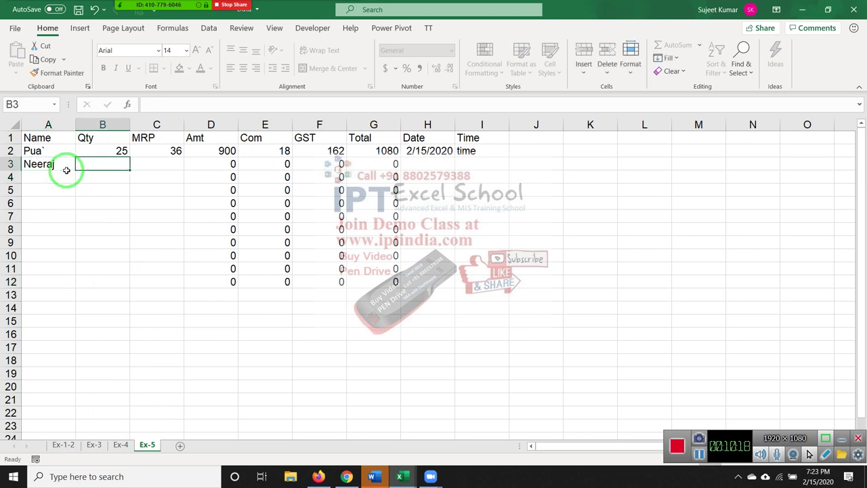
type("74")
key("Tab")
type("36")
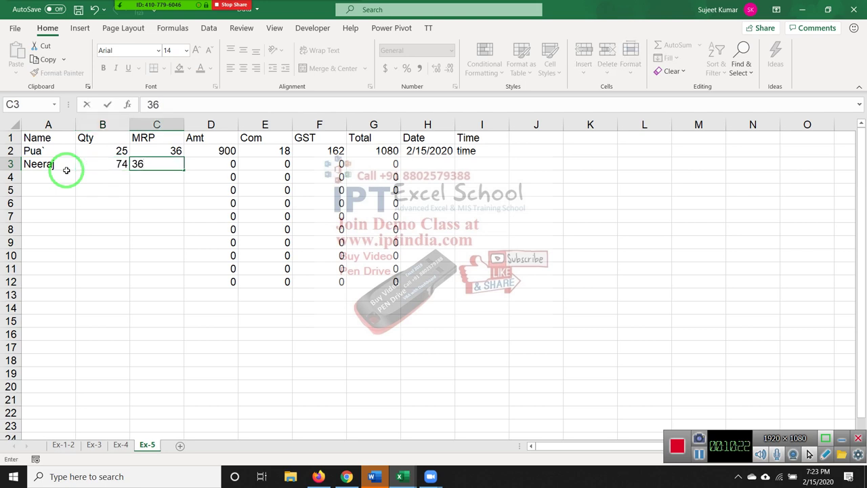
left_click(434, 164)
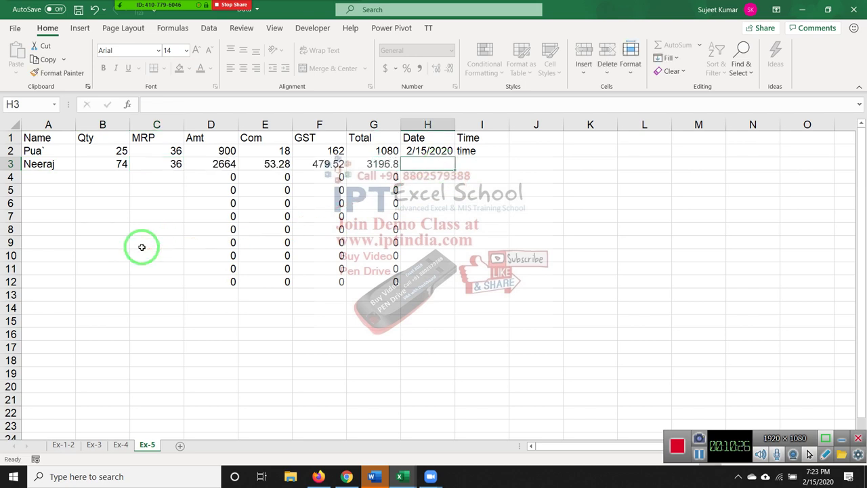
Step: Stamp today's date 2/15/2020 in H3 and the current time 7:23 PM in I3
key("ctrl+semicolon")
key("Tab")
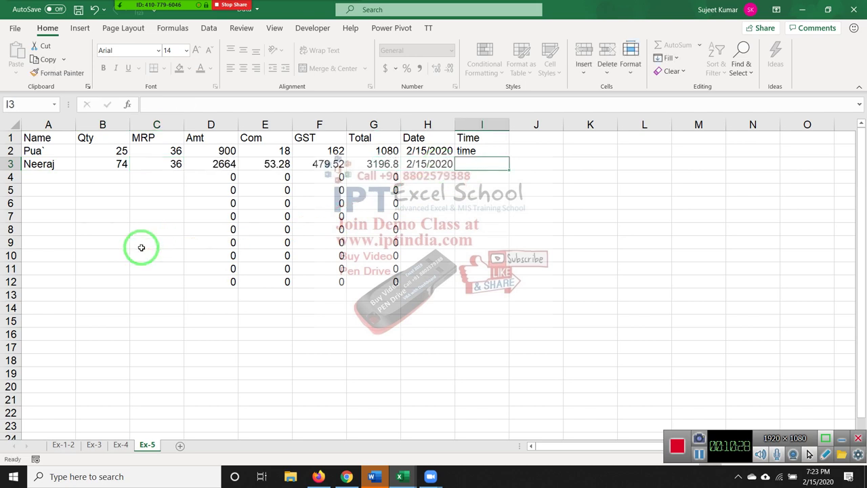
type("tim")
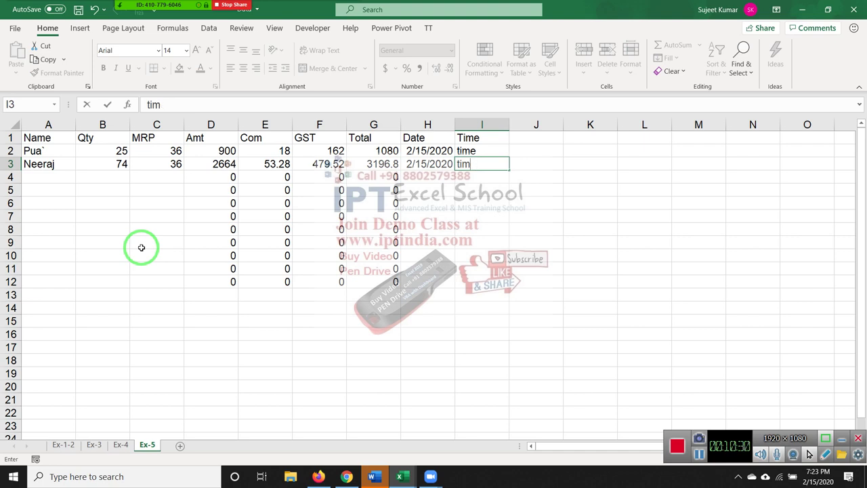
key("ctrl+semicolon")
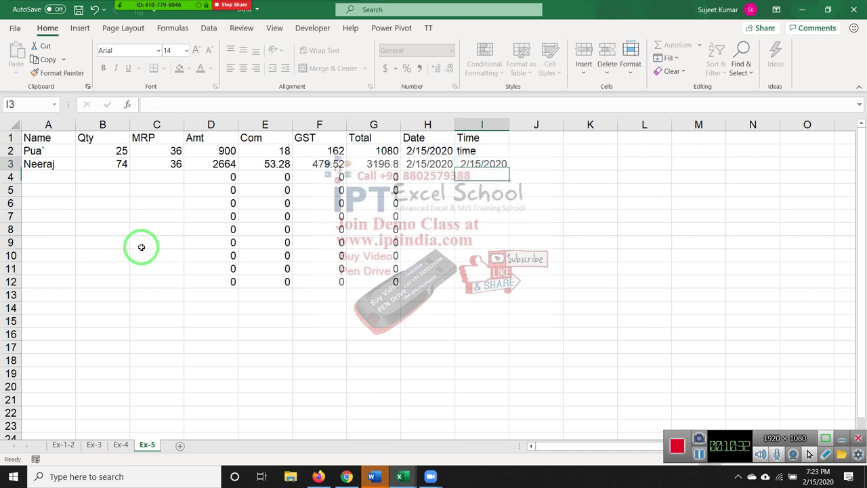
key("ctrl+Return")
key("ctrl+shift+semicolon")
key("Return")
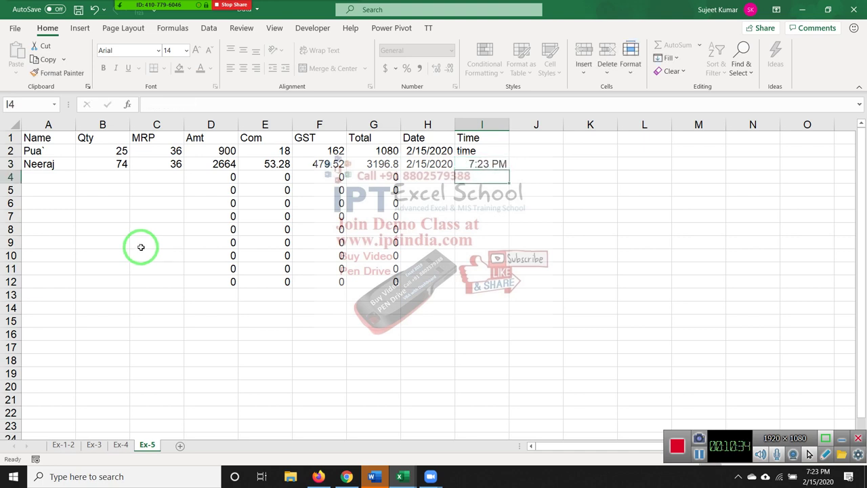
left_click_drag(141, 248, 113, 266)
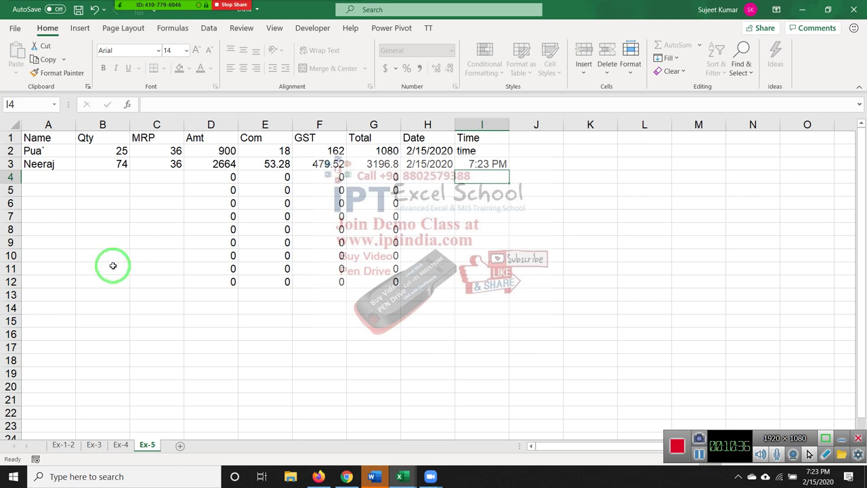
Step: Add a new worksheet and name it Ex-6
left_click(179, 446)
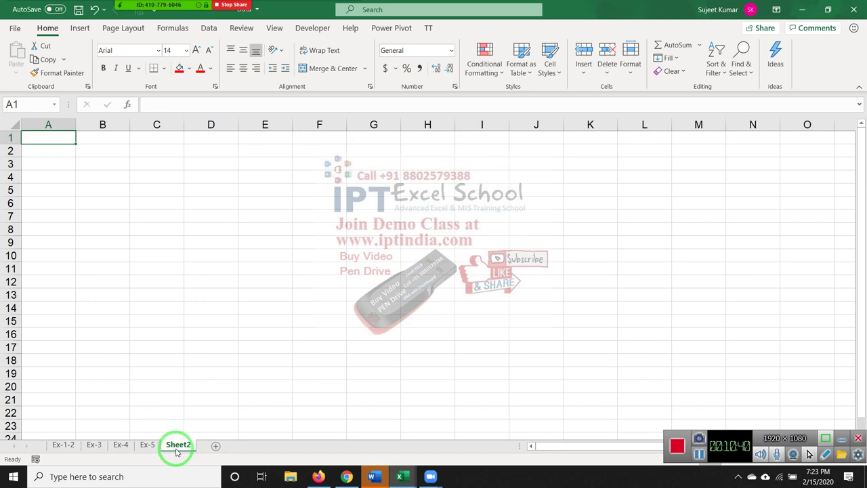
double_click(177, 448)
type("Ex-6")
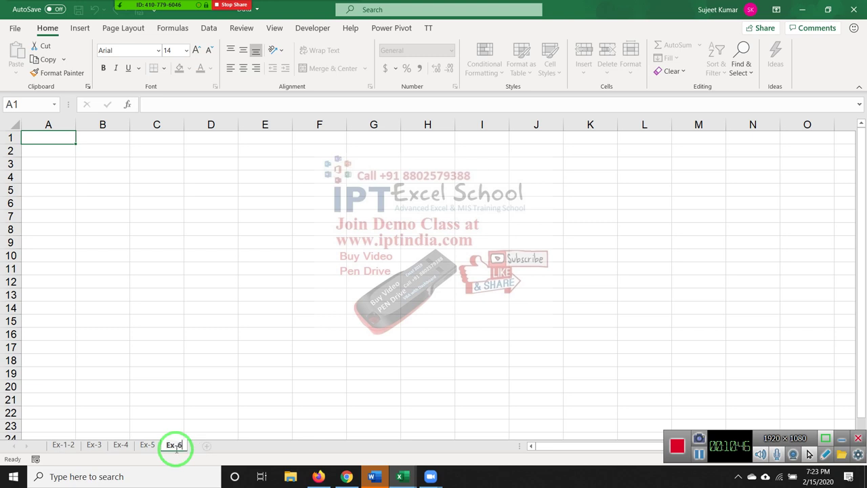
left_click(284, 267)
Step: Fill B6:E19 light green and H6:K19 light blue
left_click_drag(102, 203, 180, 342)
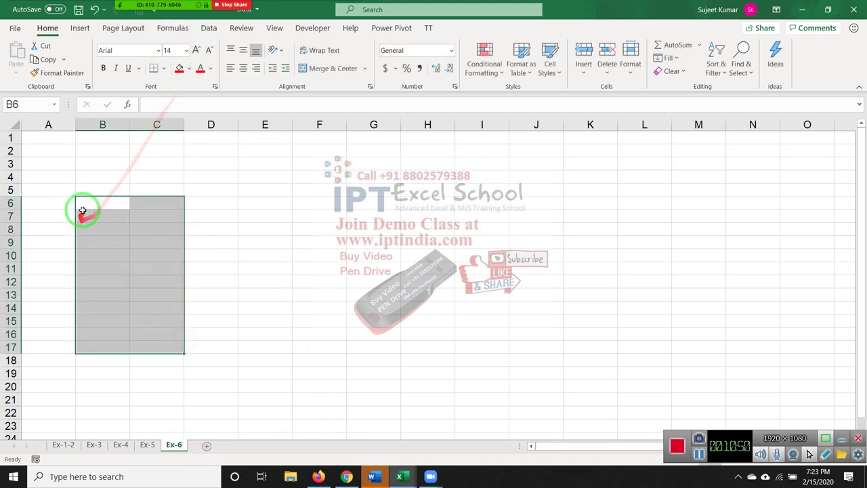
left_click_drag(81, 211, 252, 366)
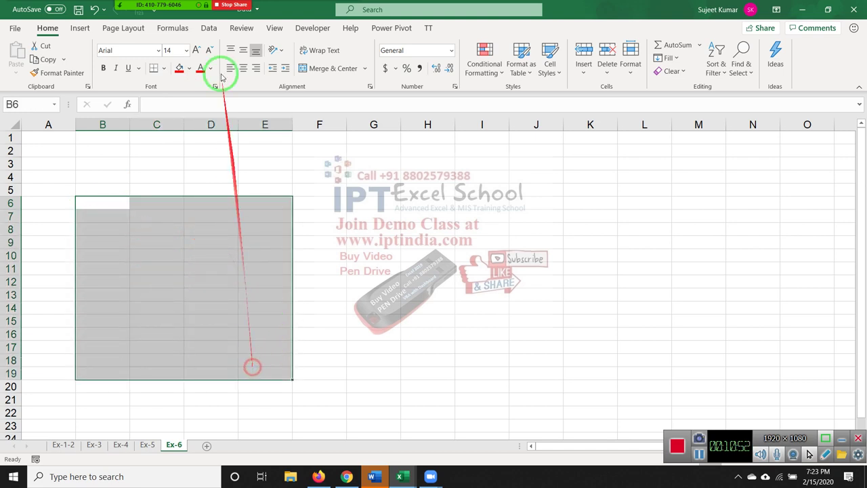
left_click(189, 68)
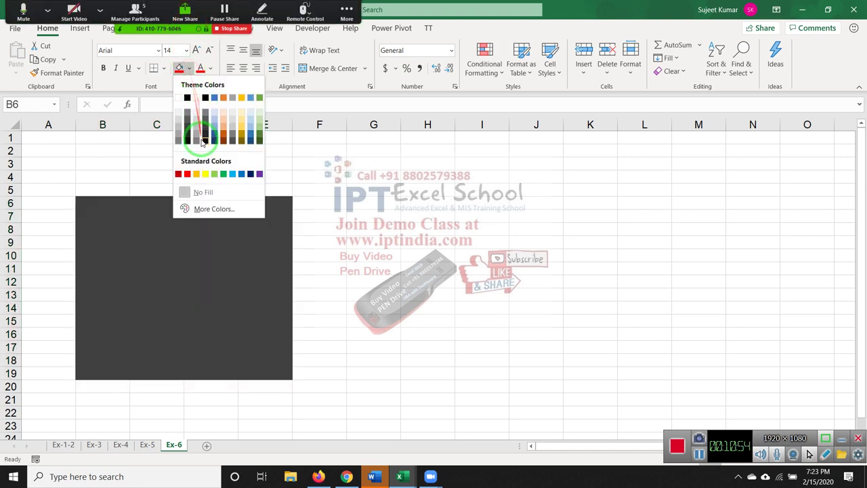
left_click(214, 173)
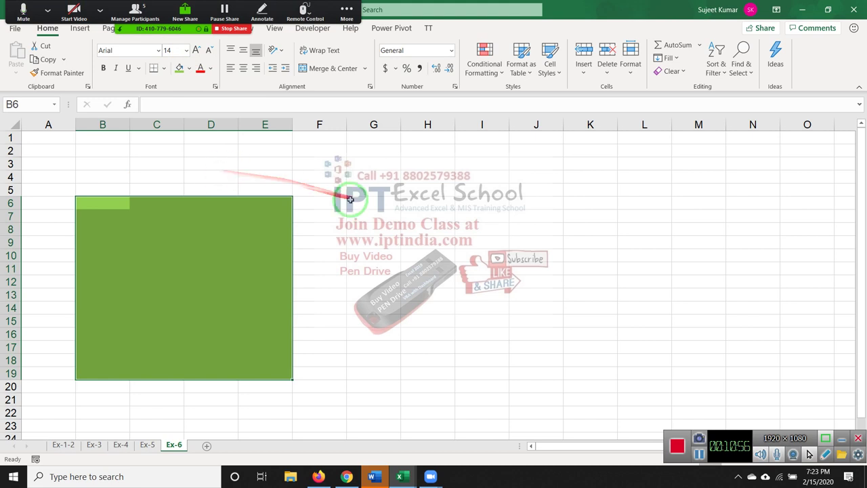
mouse_move(429, 203)
left_mouse_down()
mouse_move(561, 344)
mouse_move(549, 377)
mouse_move(578, 382)
mouse_move(576, 370)
left_mouse_up()
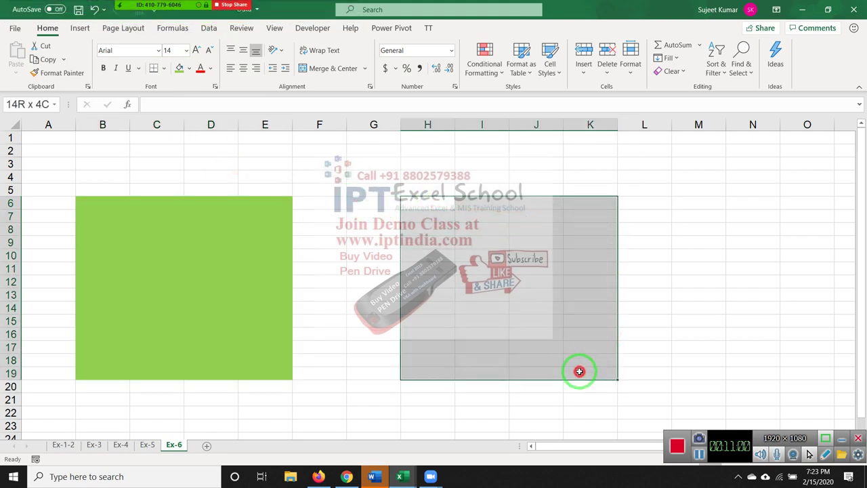
left_click(189, 68)
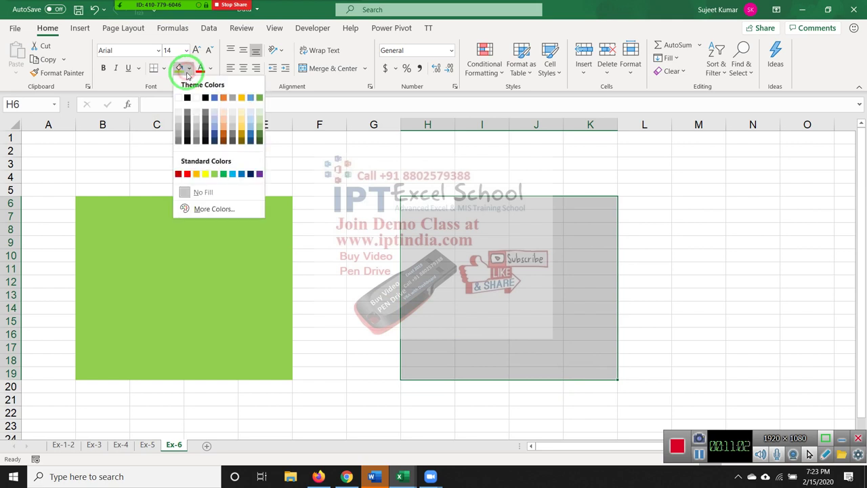
left_click(228, 173)
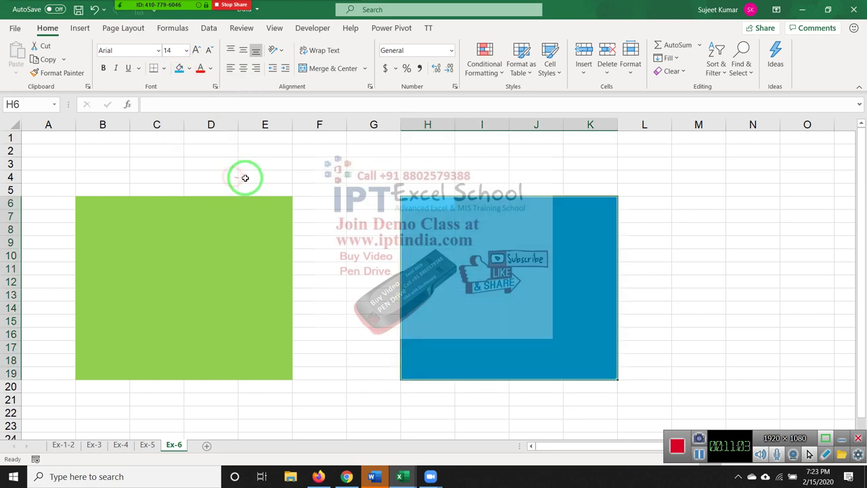
Step: Label the blocks with A in B5 and B in H5
left_click(111, 188)
type("A")
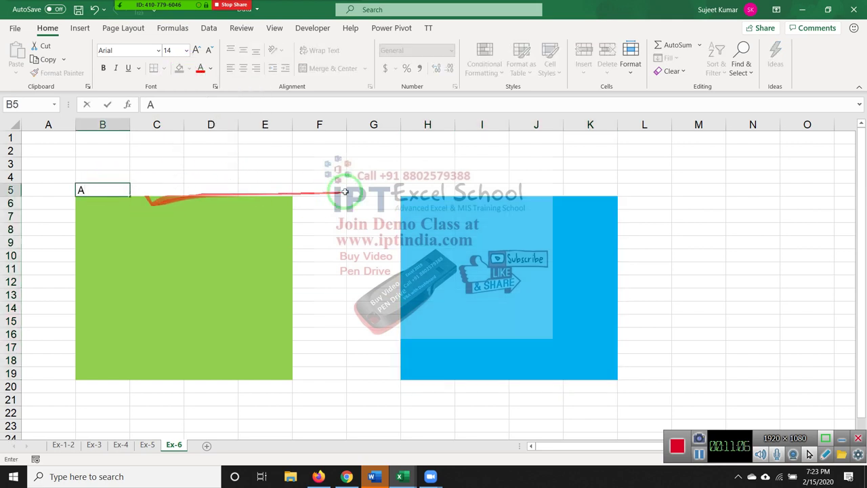
left_click(436, 186)
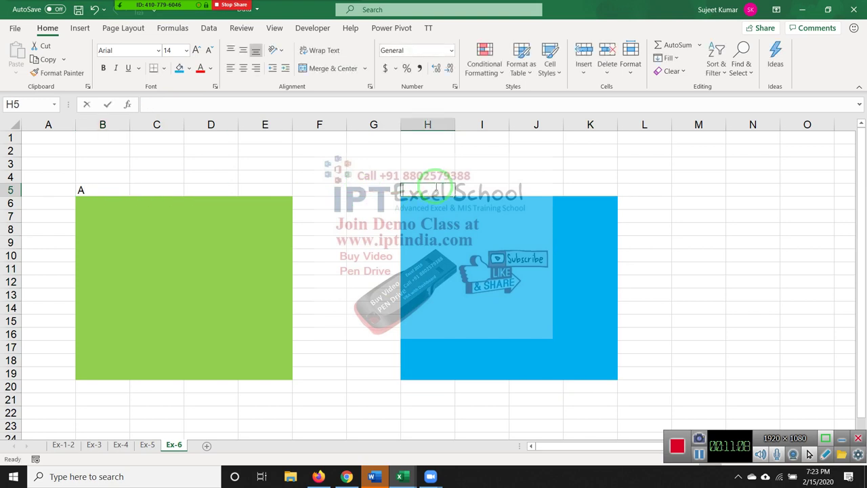
type("B")
left_click(396, 215)
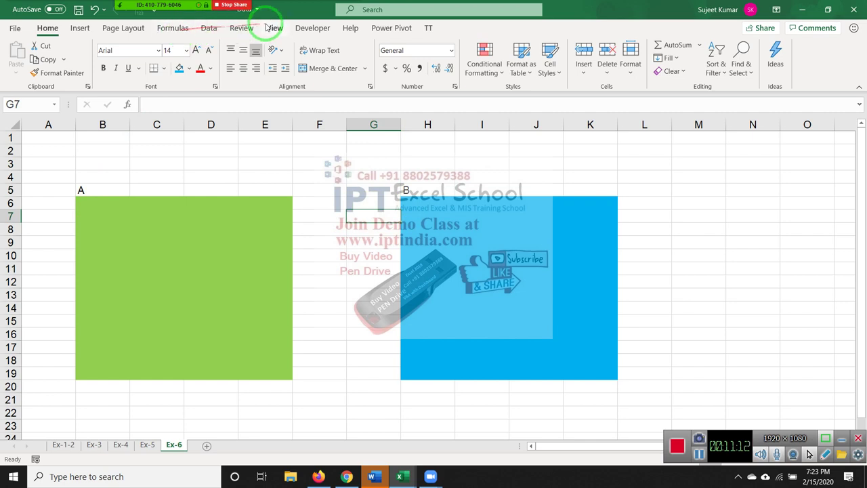
Step: Create a password-protected edit range Range1 covering B6:E19 in Allow Edit Ranges
left_click(241, 28)
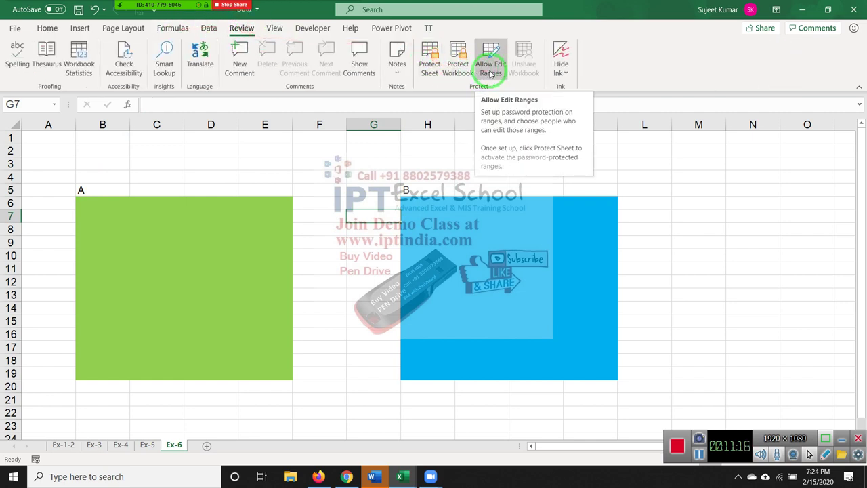
left_click(491, 73)
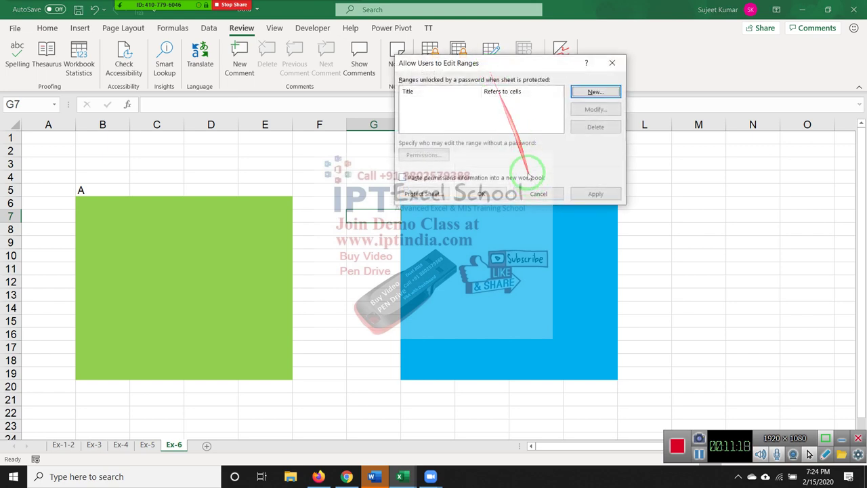
left_click(591, 95)
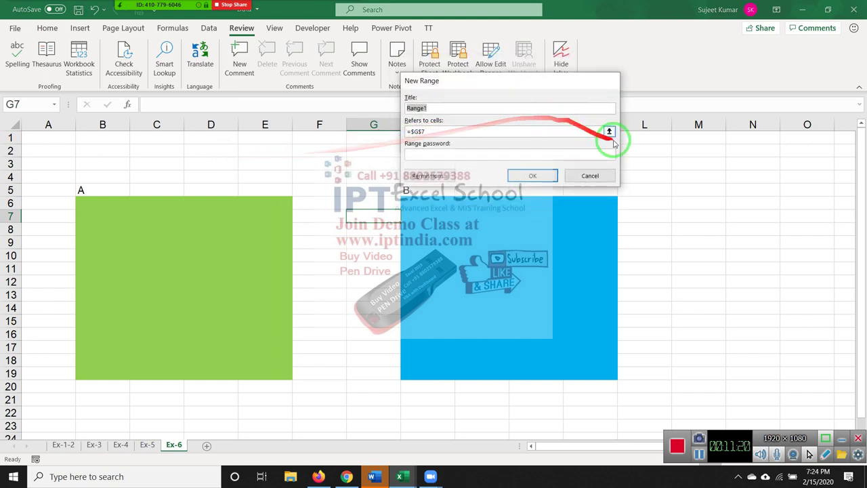
left_click(612, 131)
left_click_drag(82, 200, 255, 370)
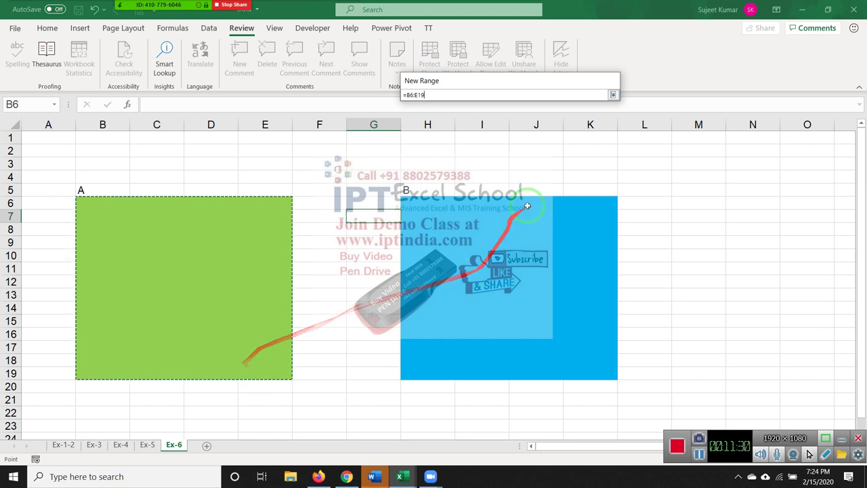
left_click(613, 94)
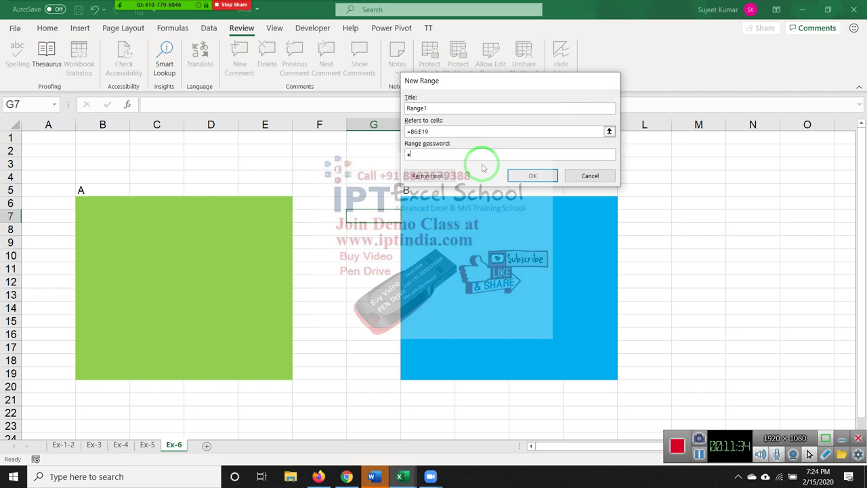
left_click(528, 176)
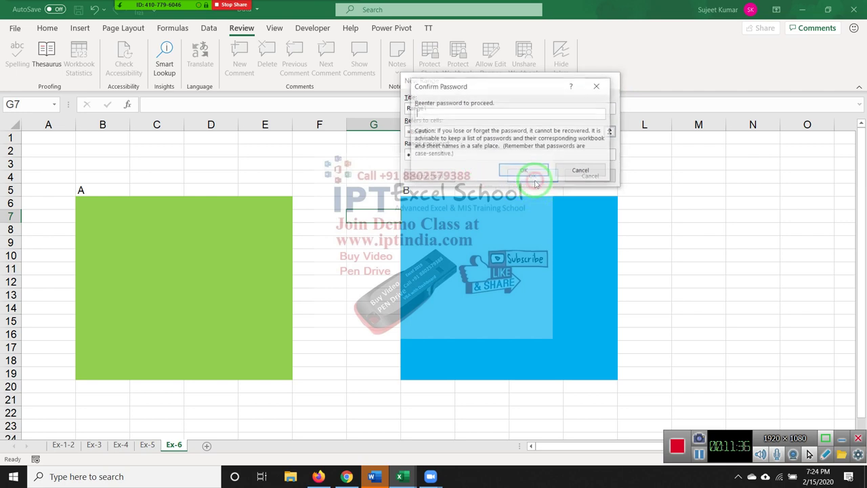
left_click(526, 172)
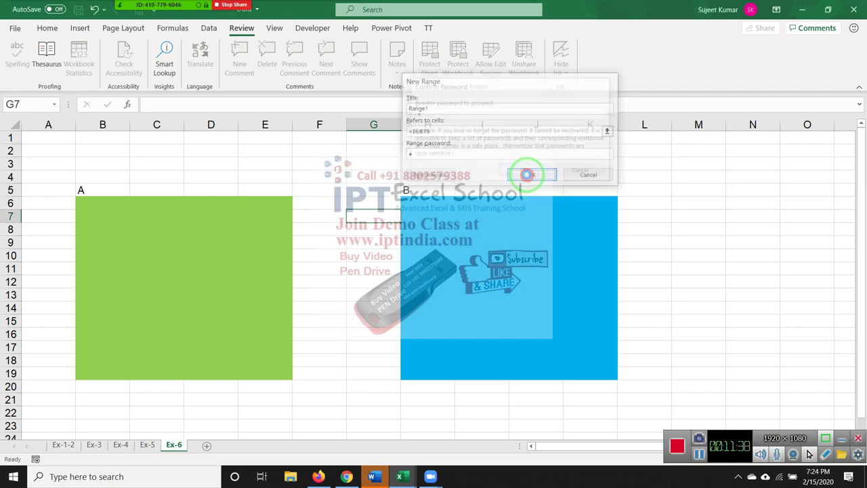
Step: Add password-protected Range2 covering H6:K19 and apply both edit ranges
left_click(594, 93)
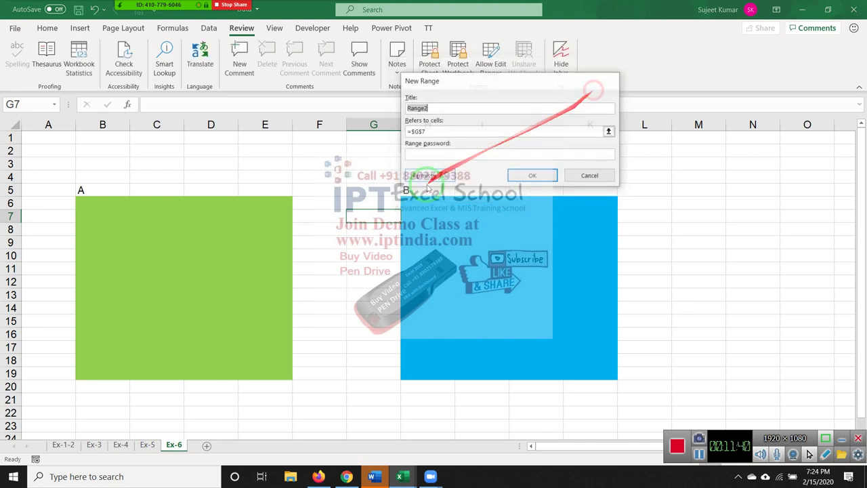
left_click(580, 151)
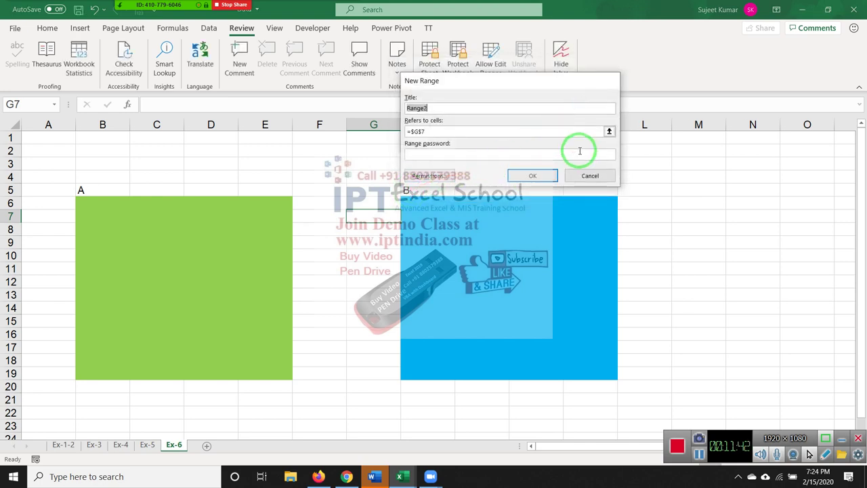
left_click(609, 131)
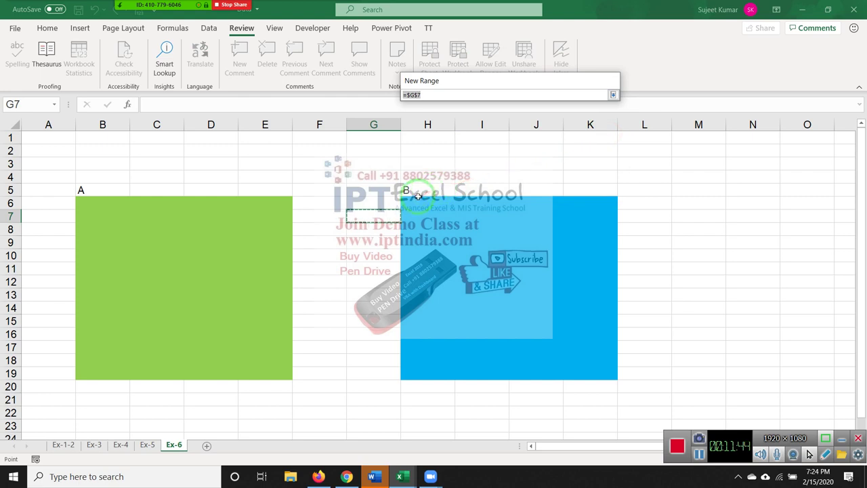
left_click_drag(418, 196, 586, 373)
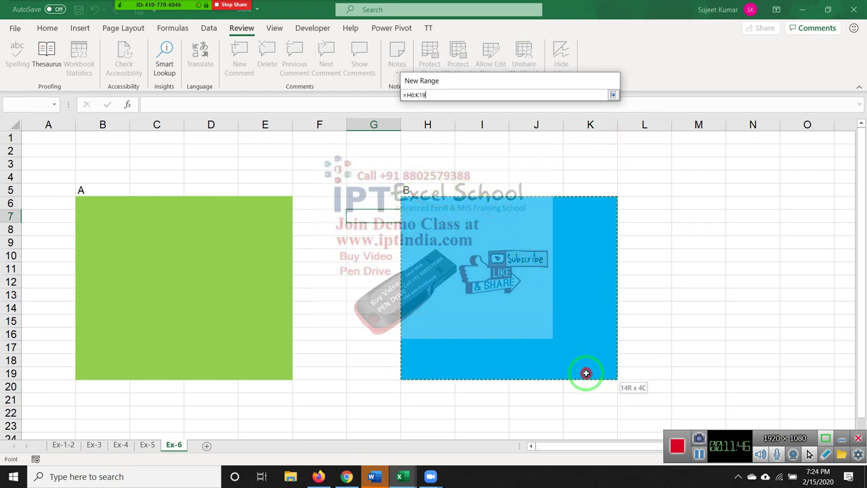
left_click(614, 94)
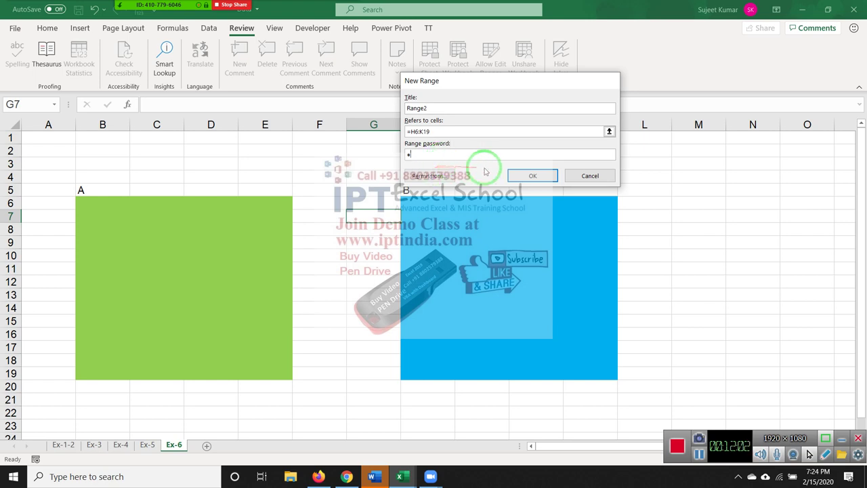
left_click(523, 174)
type("1")
left_click(525, 173)
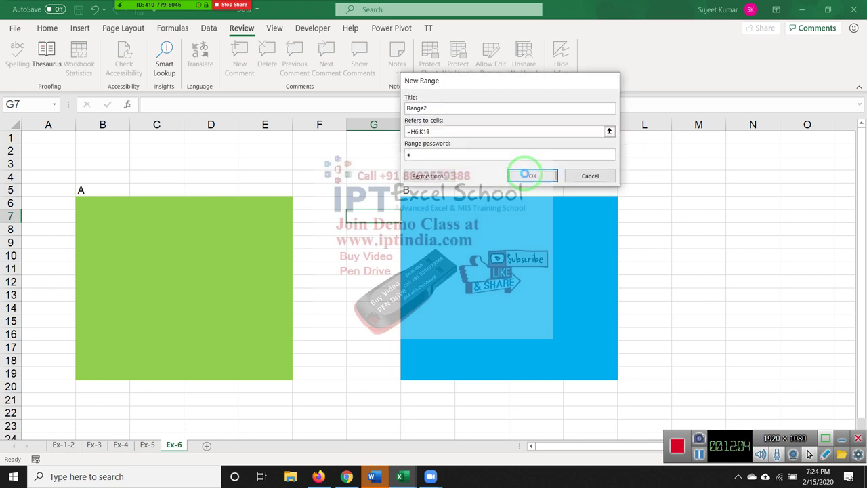
left_click(523, 174)
left_click(588, 196)
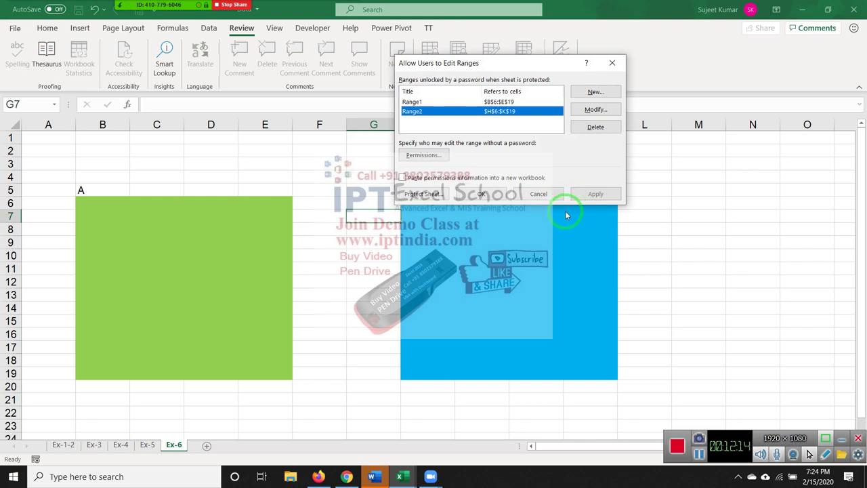
left_click(481, 193)
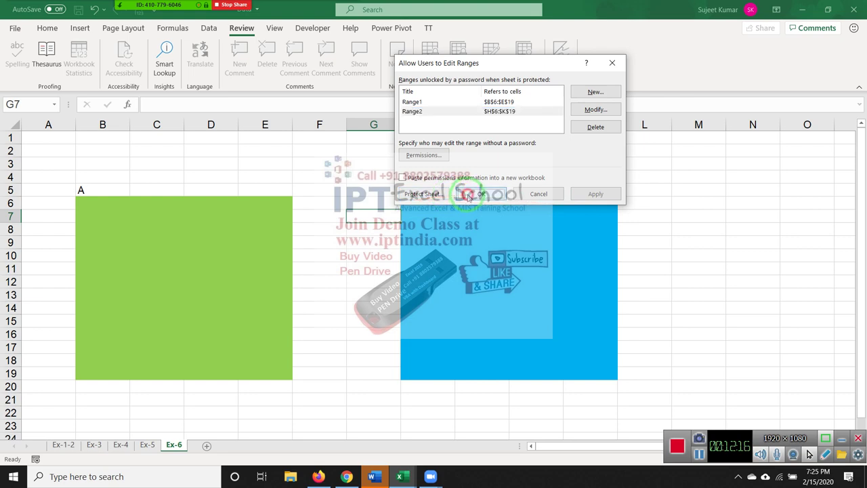
Step: Turn on sheet protection for Ex-6
mouse_move(88, 203)
left_mouse_down()
mouse_move(211, 348)
mouse_move(257, 374)
left_mouse_up()
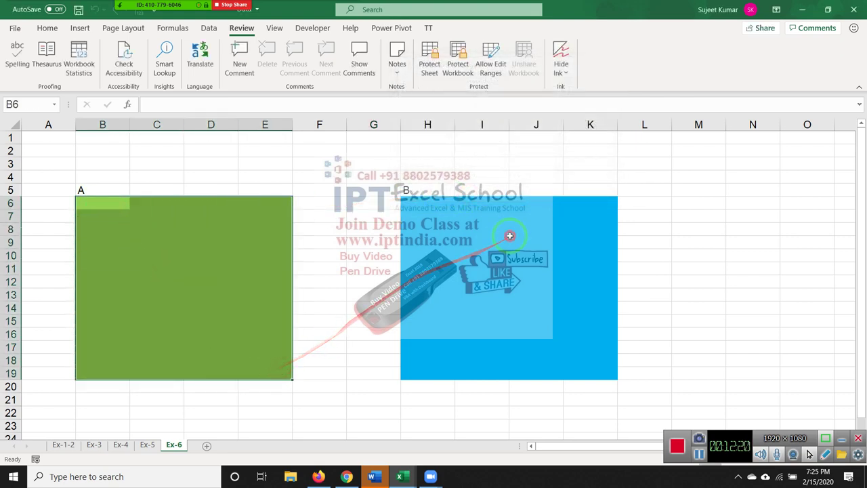
left_click(513, 242)
right_click(175, 444)
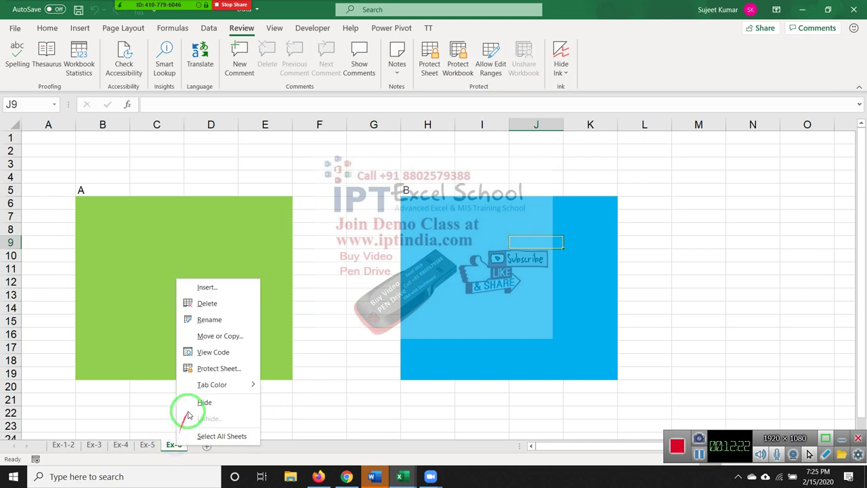
left_click(208, 369)
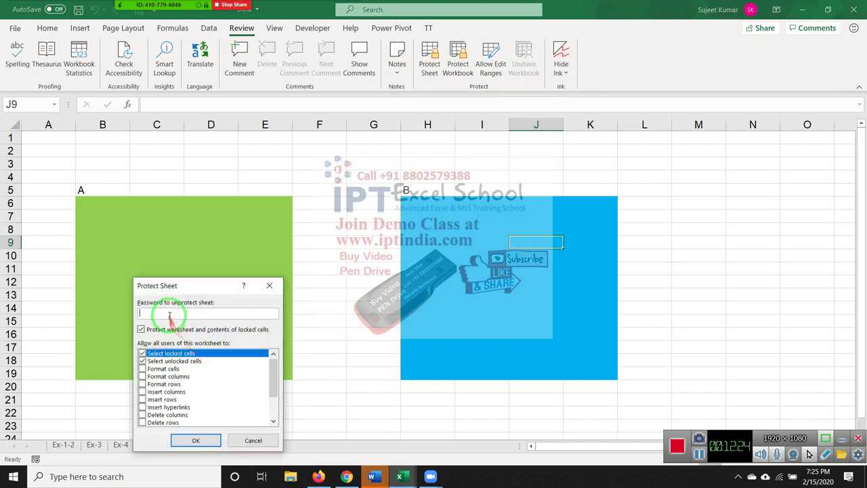
left_click_drag(168, 306, 196, 420)
left_click(195, 440)
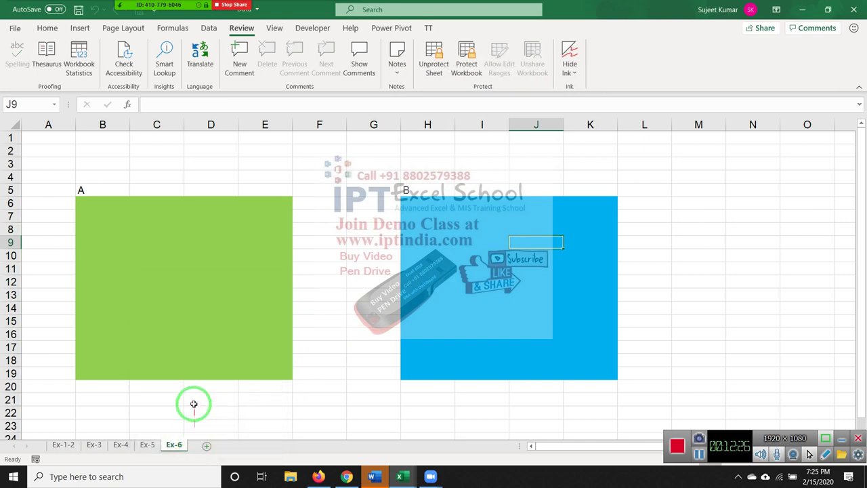
Step: Verify cells F21 and G13 outside both ranges are blocked by the protection warning
left_click(200, 403)
double_click(306, 402)
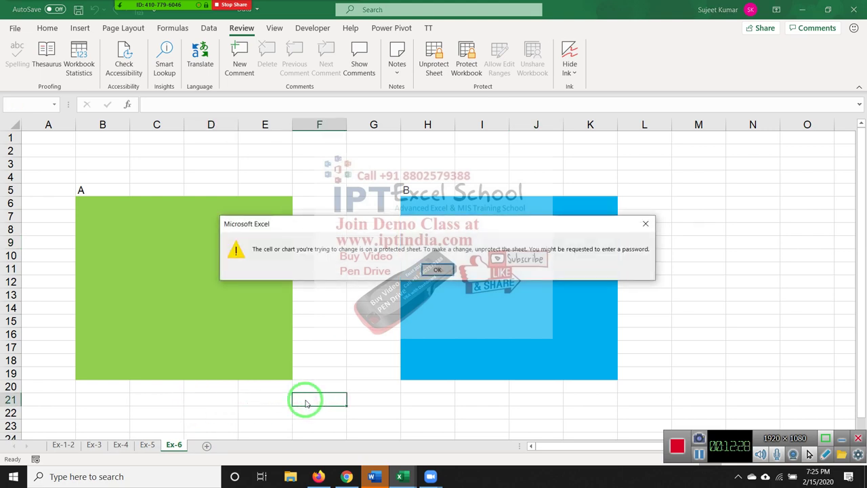
left_click(437, 269)
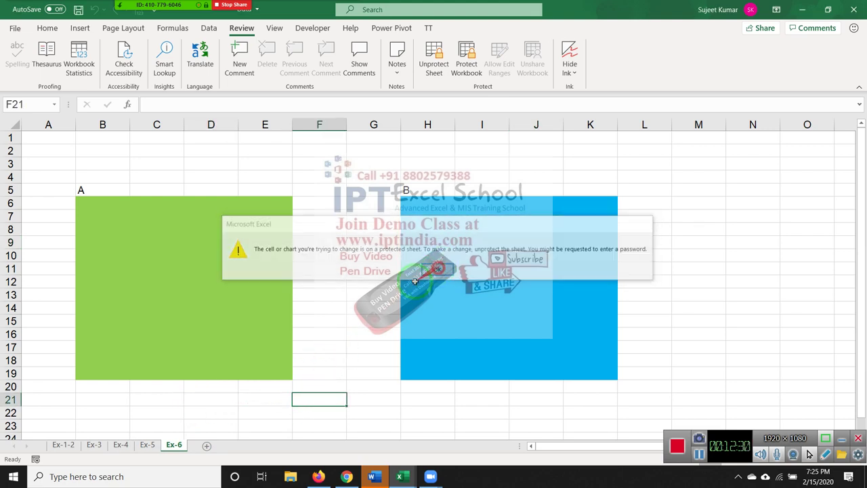
left_click(364, 300)
double_click(364, 300)
key("Return")
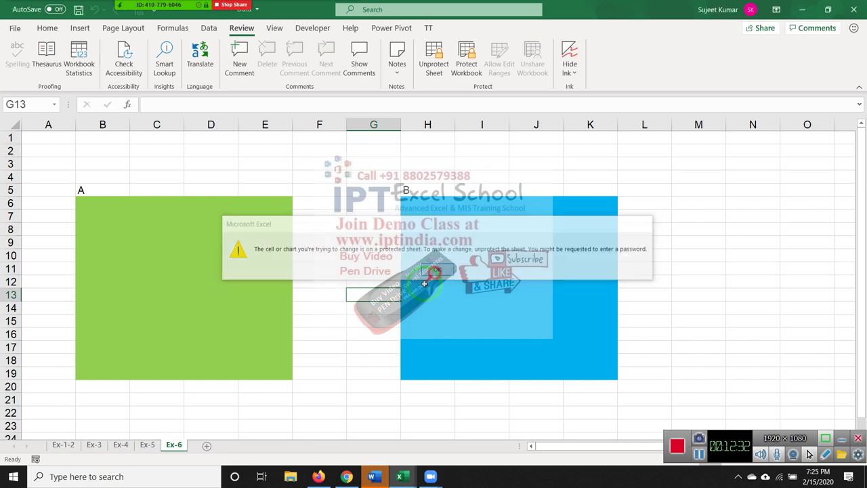
Step: Unlock range A by entering its password when editing C12
double_click(230, 283)
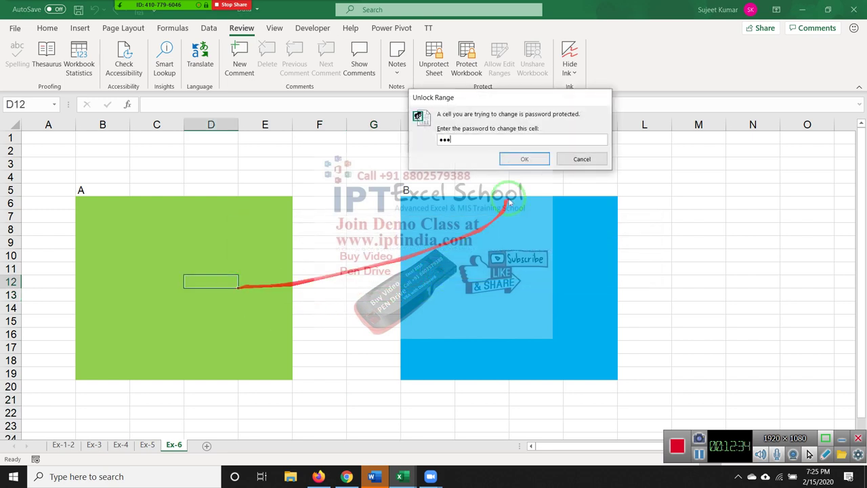
left_click(526, 161)
double_click(147, 285)
type("1")
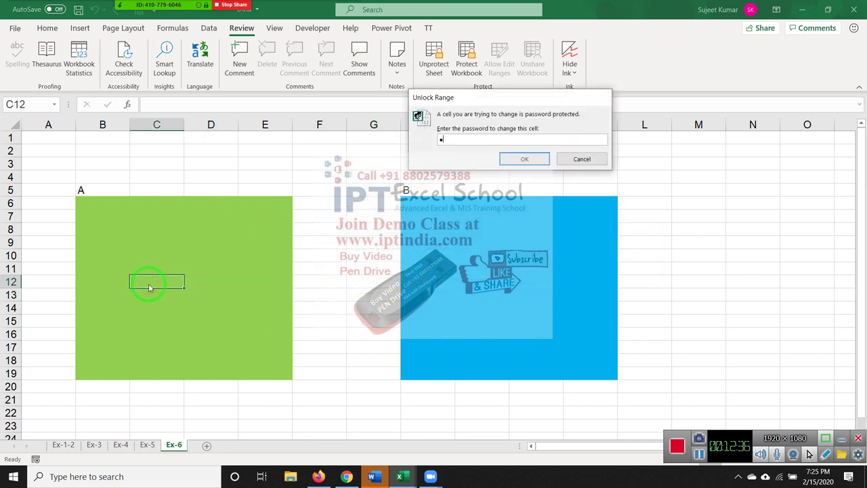
left_click_drag(465, 97, 283, 155)
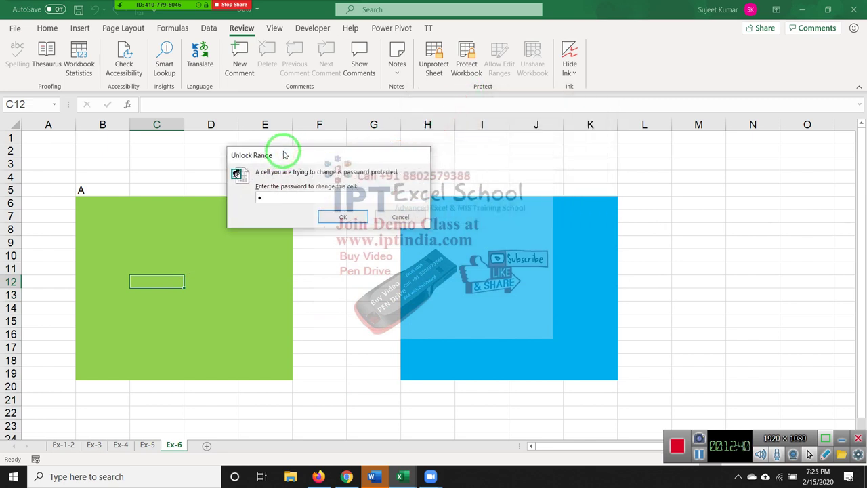
key("Return")
Step: Type dfsd in E7, sdf in D10 and sdf in C13
left_click(250, 223)
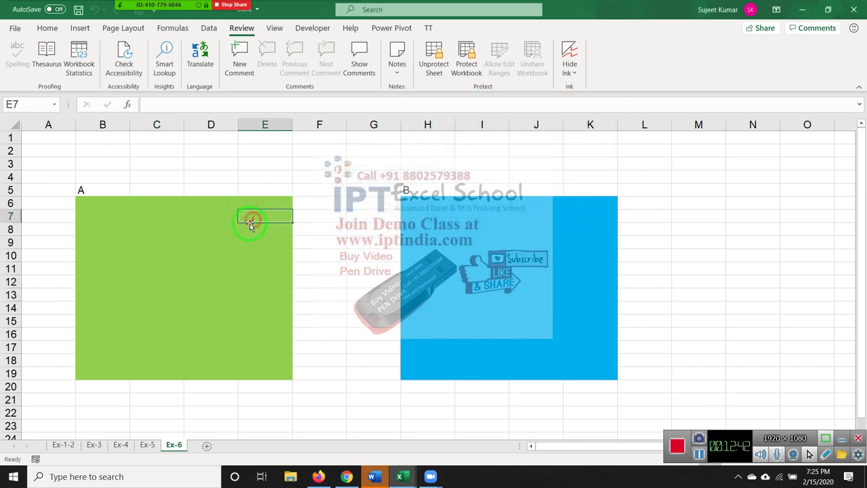
type("dfsd")
left_click(211, 257)
type("sdf")
left_click(174, 294)
type("sdf")
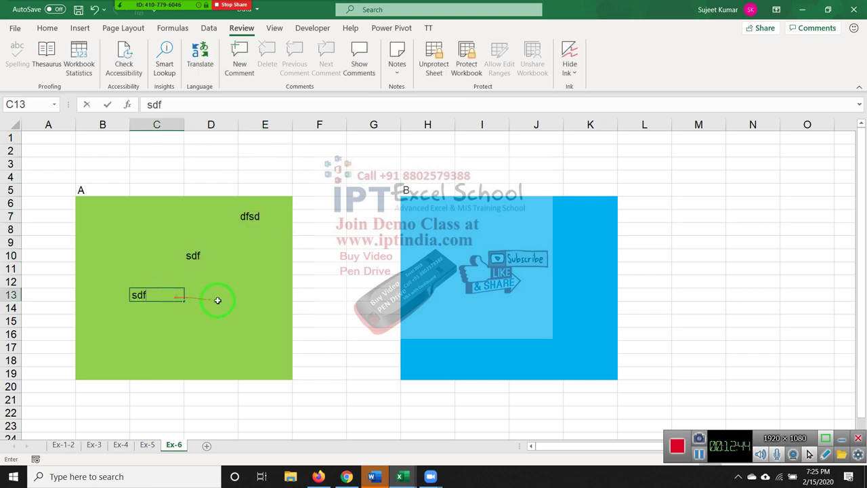
left_click(218, 300)
Step: Try editing I12 in range B and cancel its password prompt
left_click(481, 278)
double_click(485, 276)
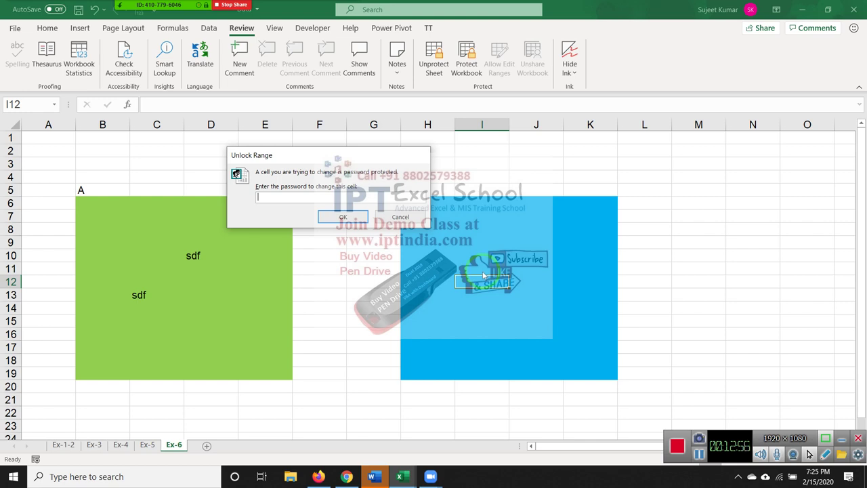
key("Escape")
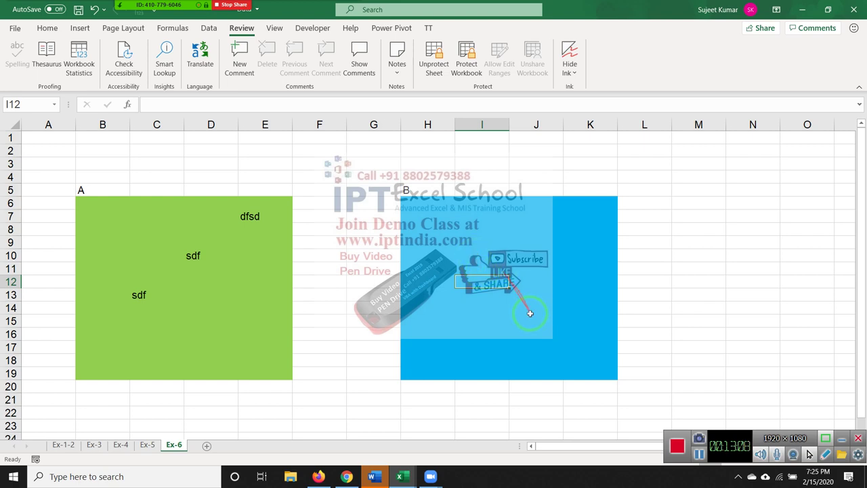
Step: Add a new sheet, keeping its default name Sheet3
left_click(207, 445)
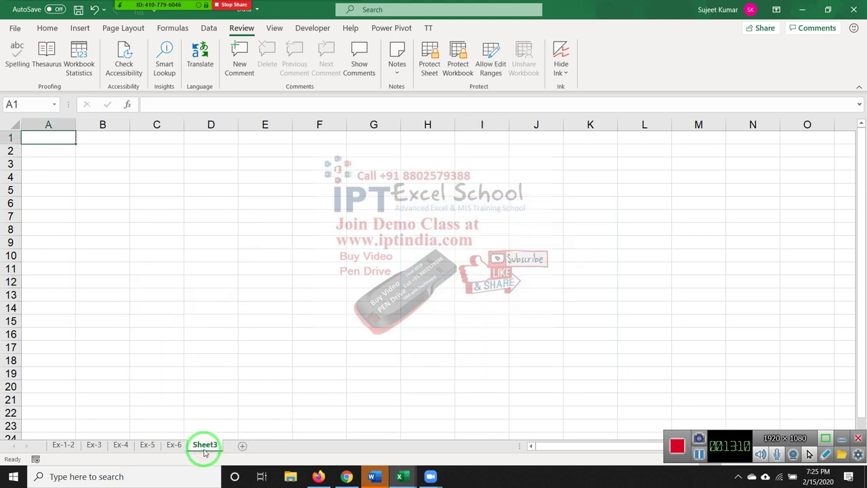
double_click(204, 446)
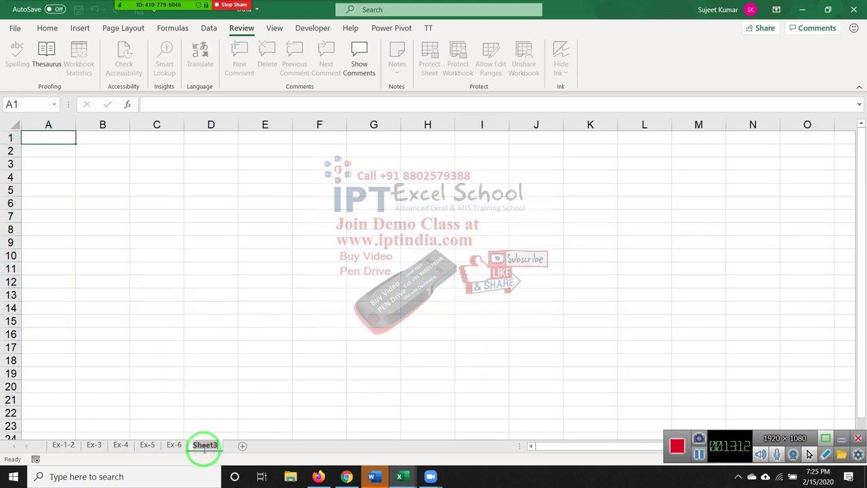
left_click(207, 383)
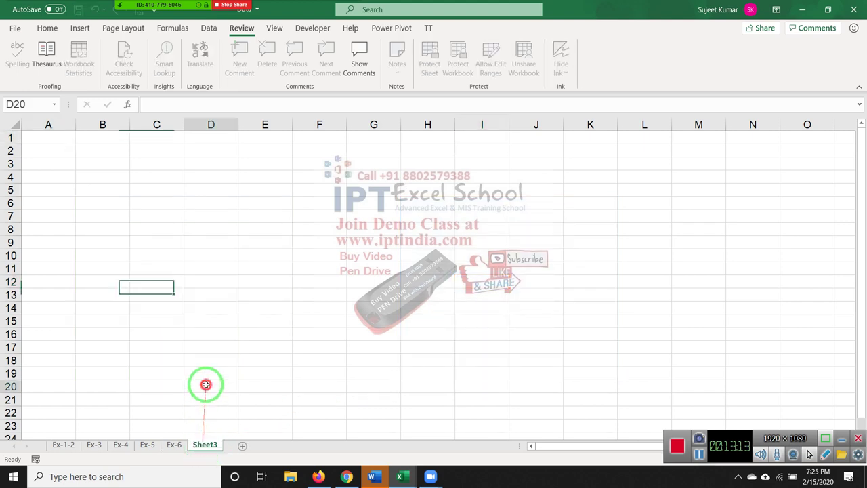
right_click(175, 445)
left_click(175, 450)
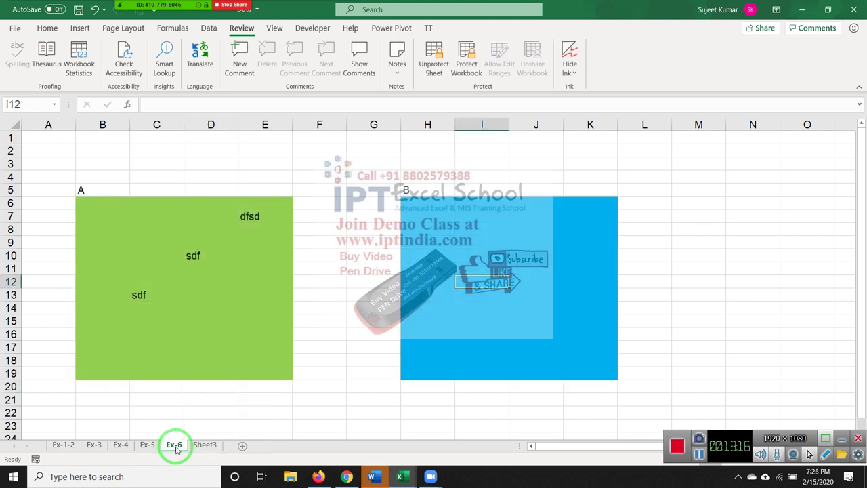
Step: Protect the workbook structure and check the now-blocked sheet-tab actions on Ex-6
left_click(462, 73)
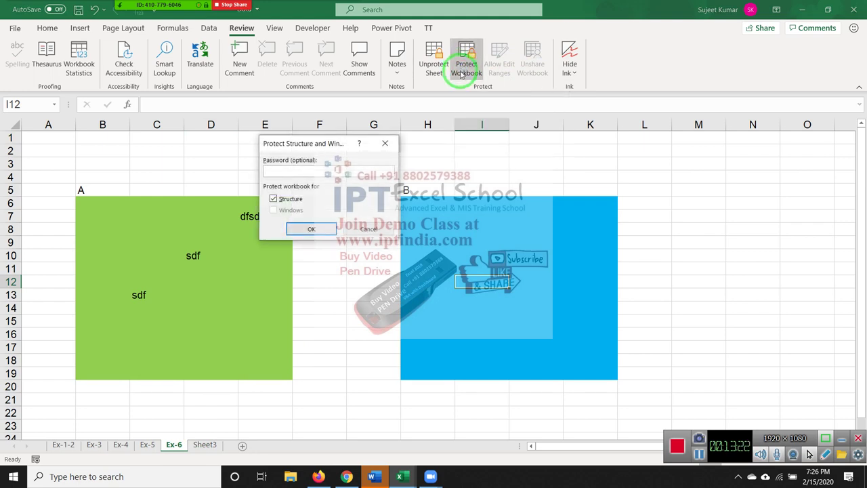
left_click(312, 229)
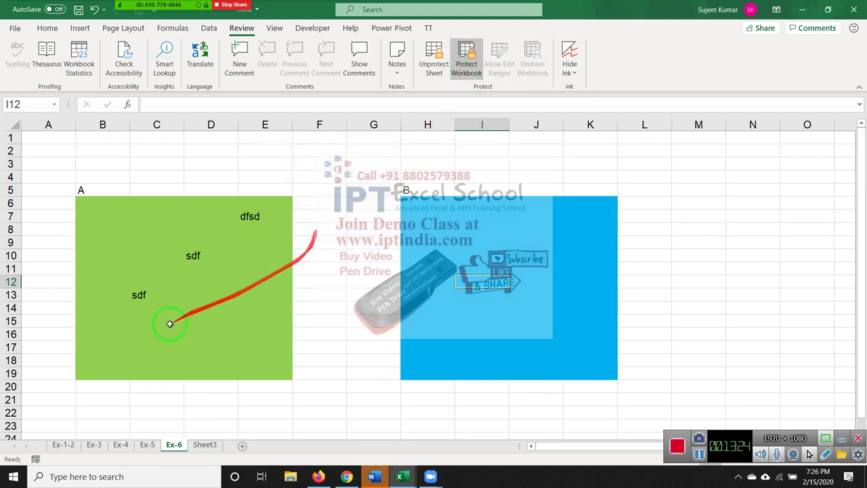
right_click(173, 444)
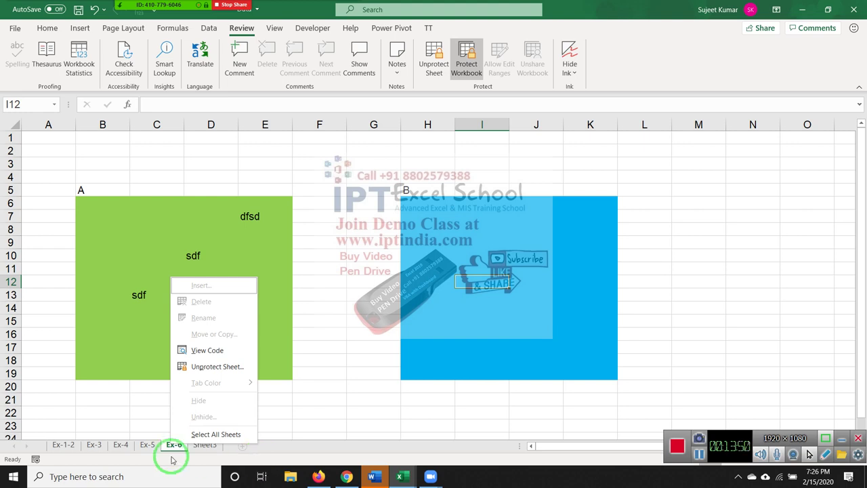
Step: Dismiss the Ex-6 tab context menu by clicking on the worksheet
left_click(292, 399)
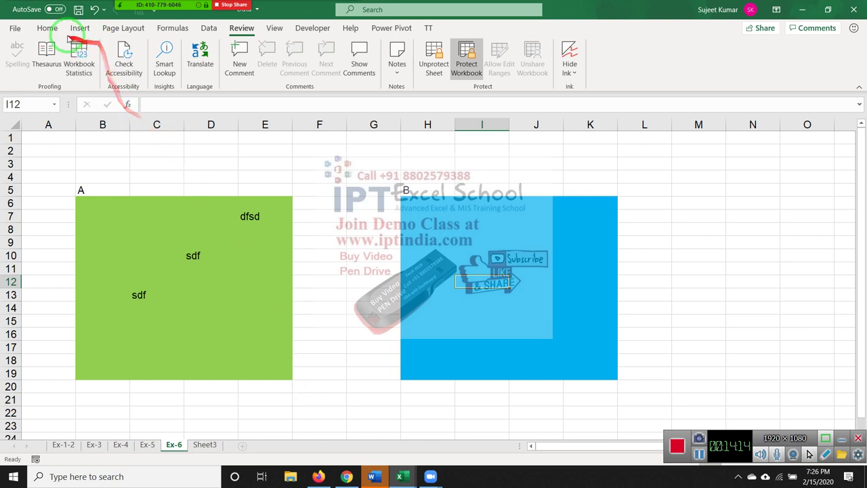
Step: Inspect the Save As General Options password fields, then cancel without setting passwords or saving
left_click(15, 27)
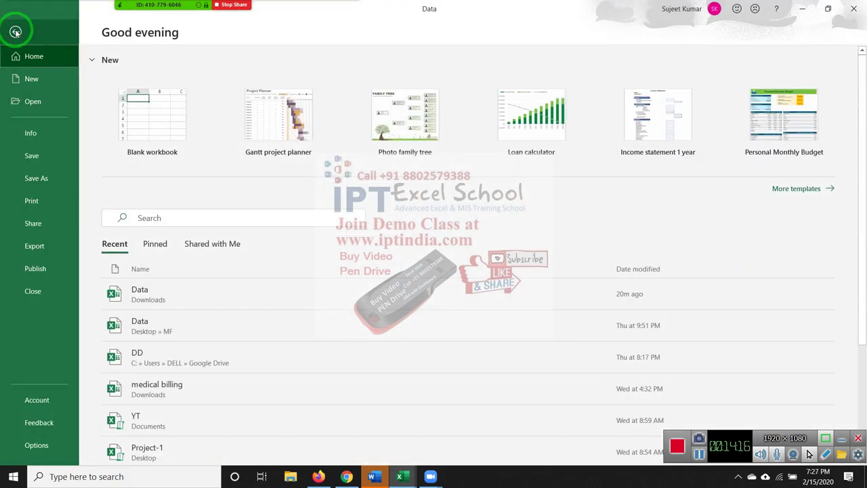
left_click(54, 174)
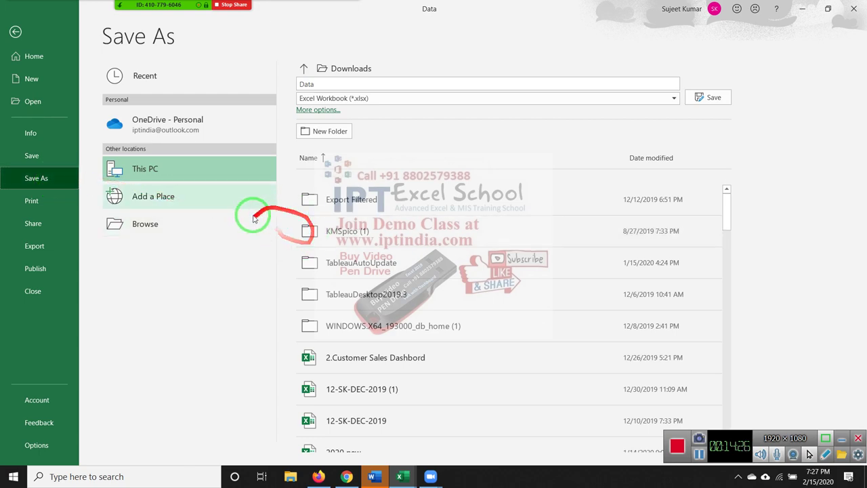
left_click(210, 233)
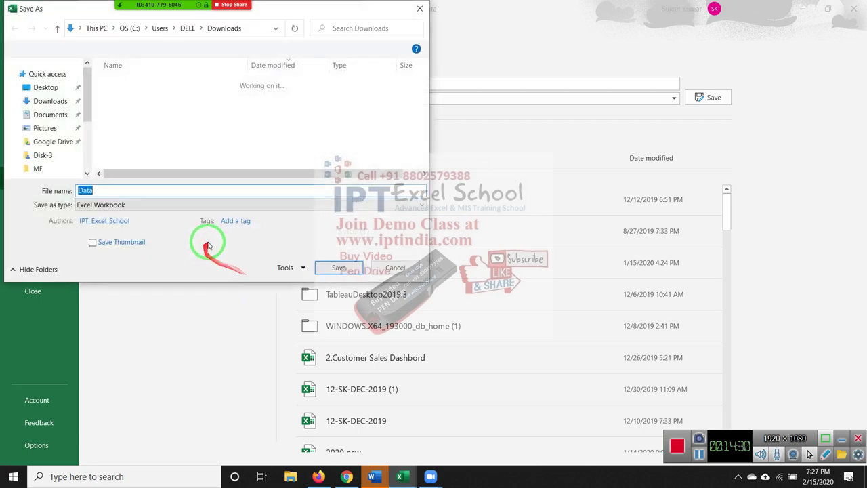
left_click(304, 269)
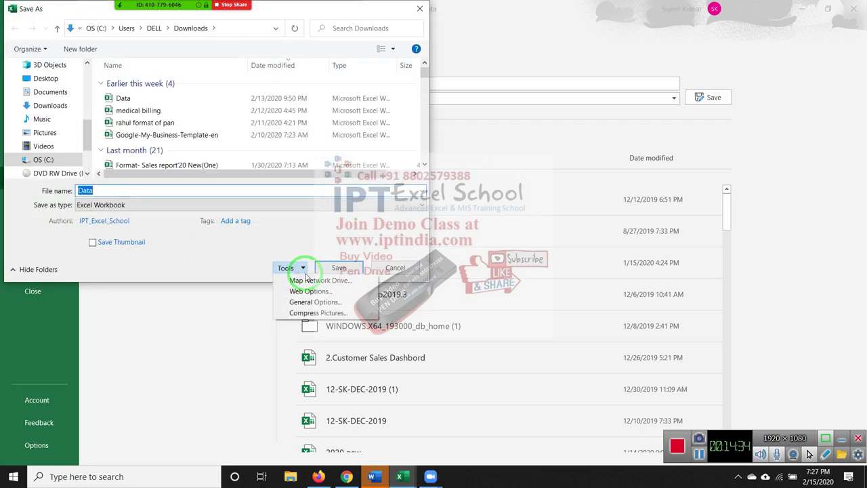
left_click(315, 301)
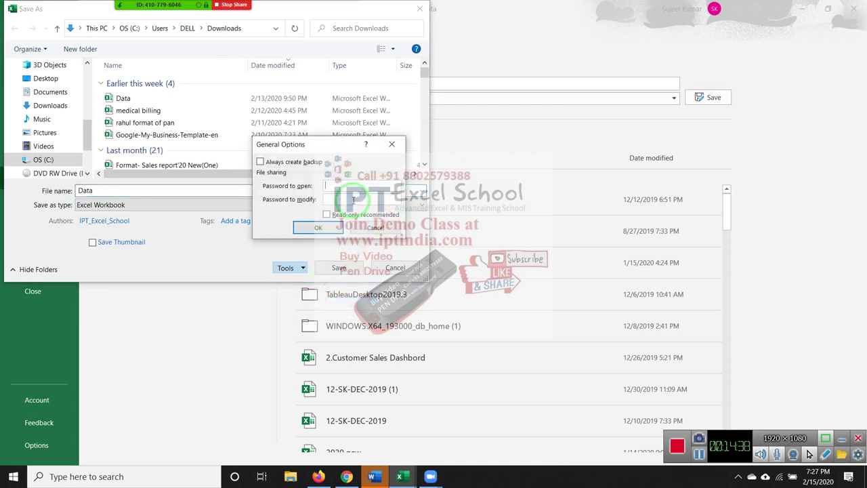
left_click(356, 186)
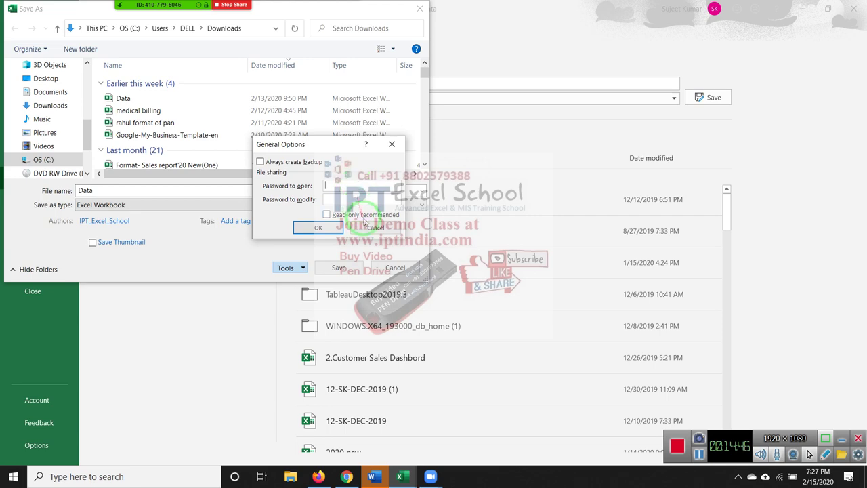
left_click(375, 227)
left_click(388, 267)
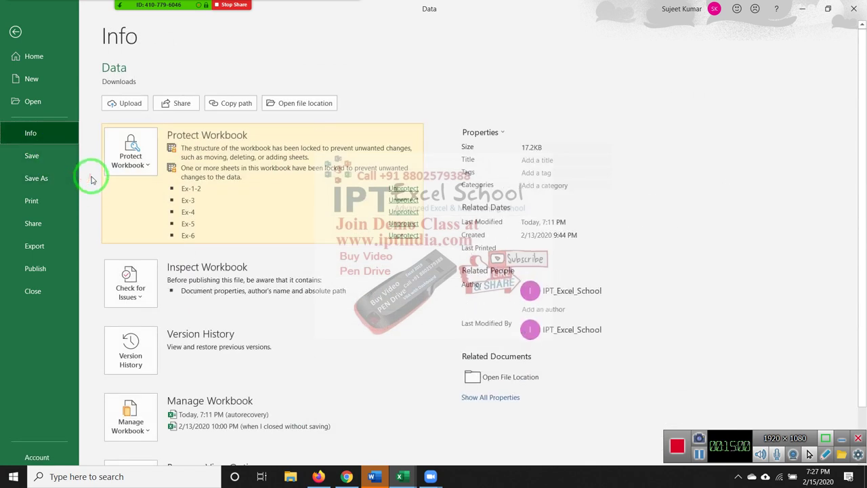
Step: Choose Protect Workbook > Encrypt with Password, then mute the meeting microphone
left_click(131, 157)
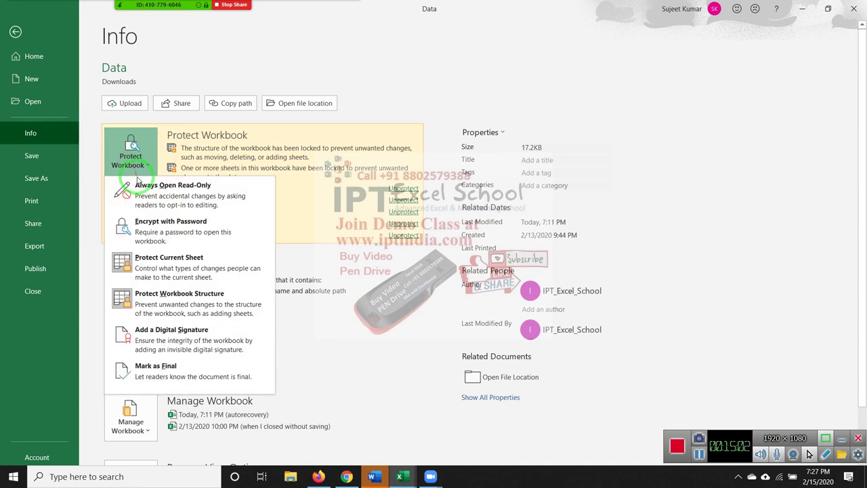
left_click(157, 232)
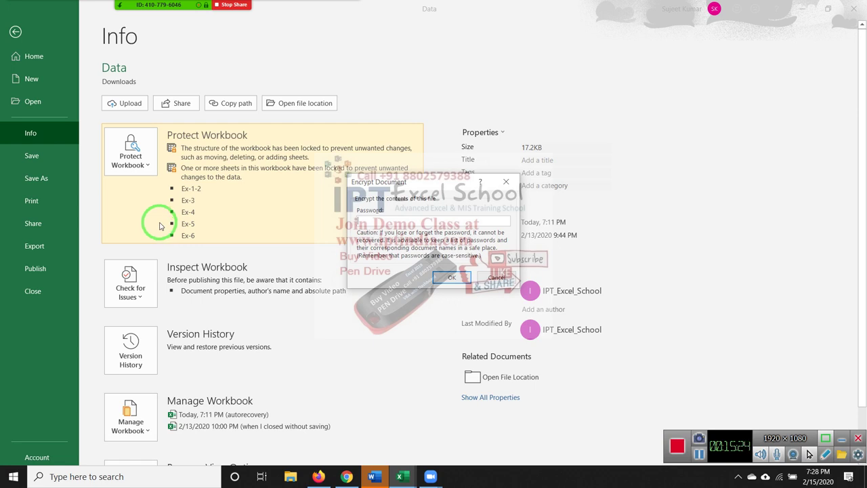
left_click(47, 10)
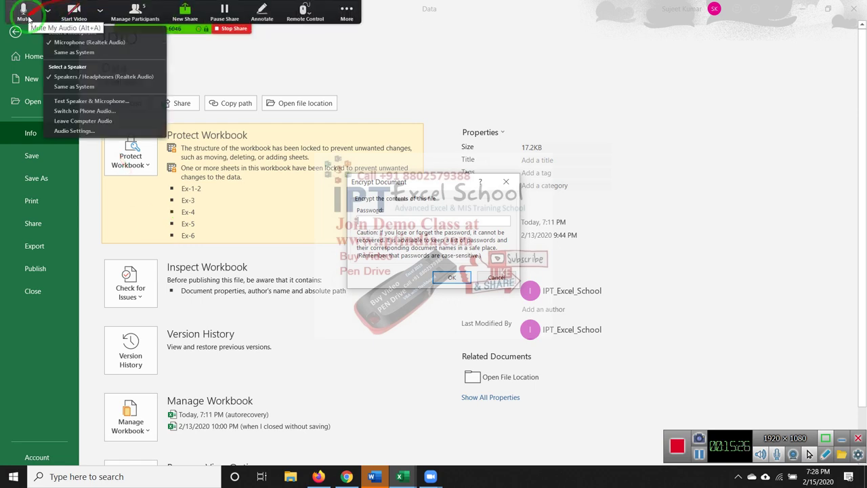
left_click(29, 19)
left_click(29, 19)
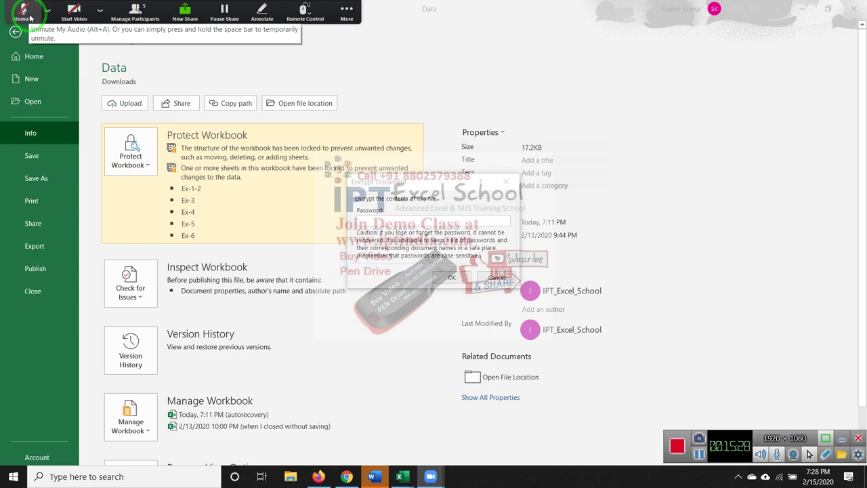
left_click(47, 10)
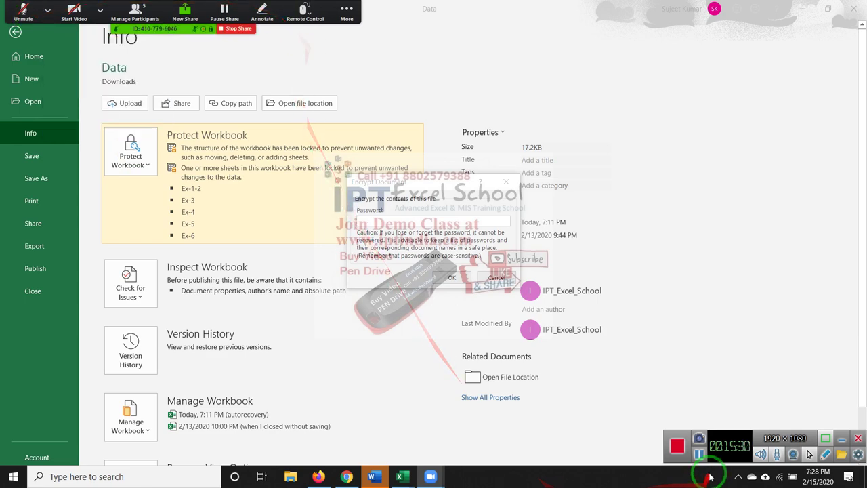